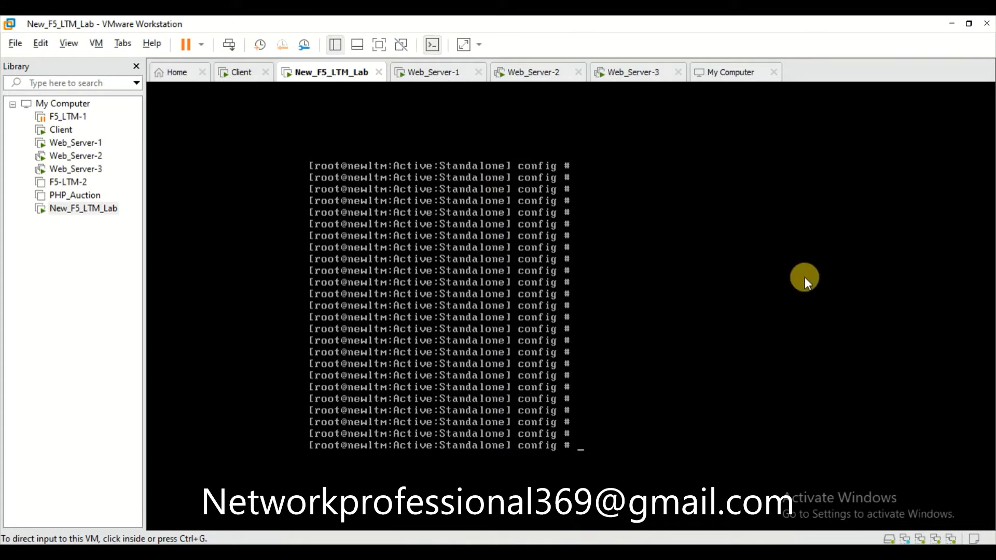
# End the remote desktop session to 192.168.0.10 and release input from the New_F5_LTM_Lab console.
pyautogui.moveTo(506, 17)
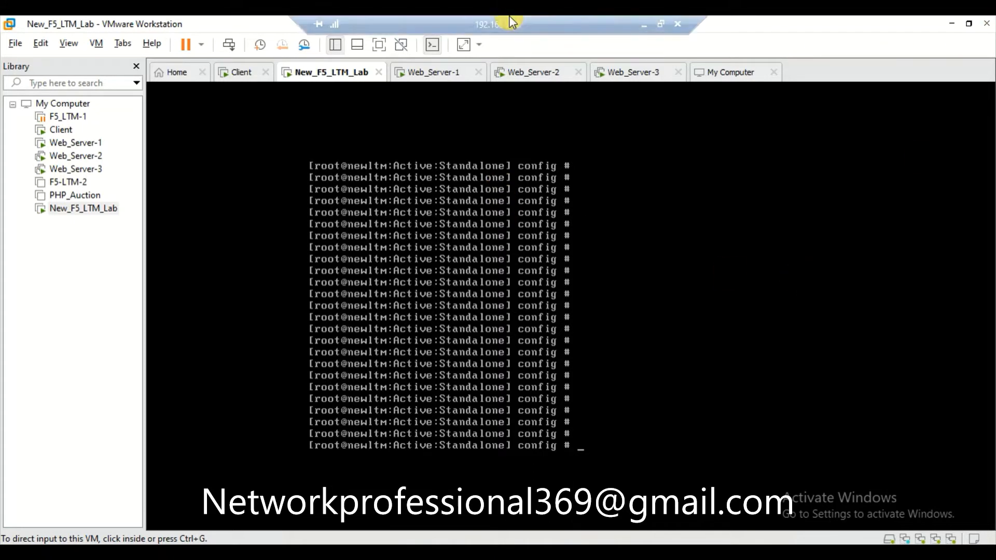
pyautogui.click(677, 24)
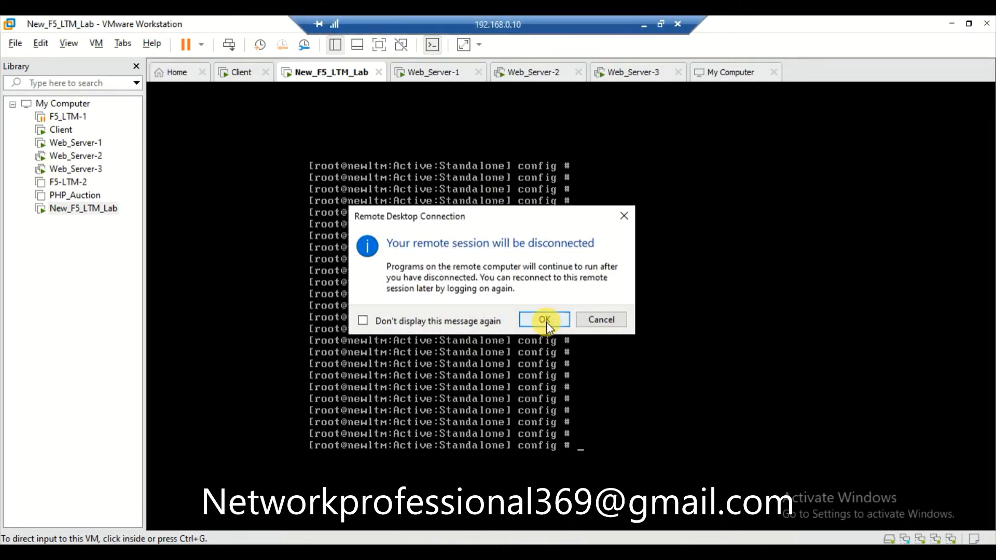
pyautogui.click(544, 319)
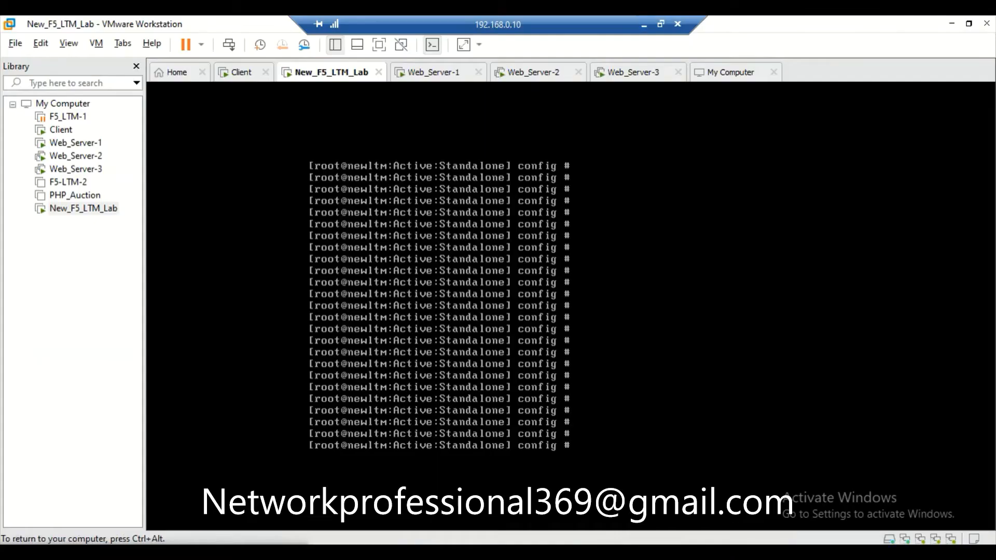
pyautogui.hotkey('ctrl', 'alt')
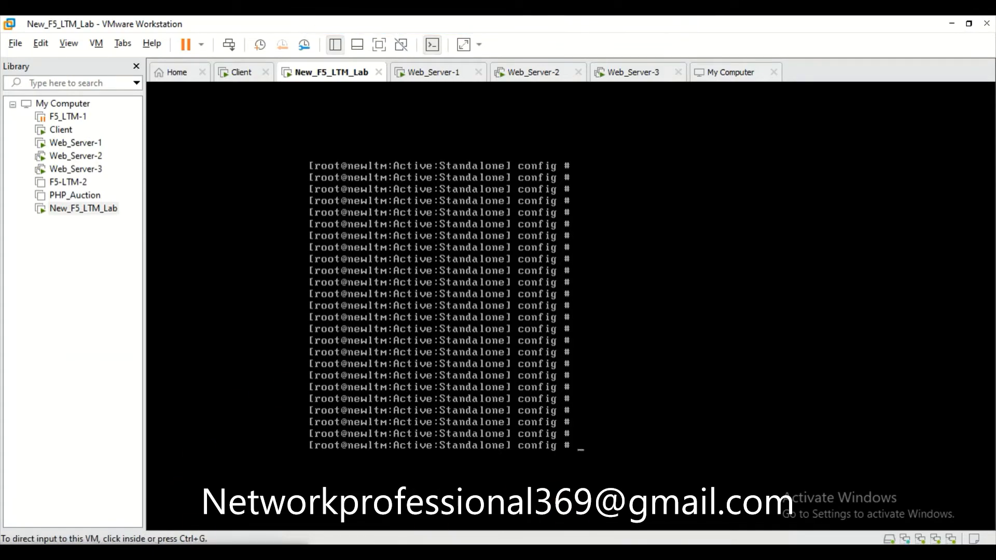
# Log back in to the BIG-IP Configuration Utility with the admin account credentials.
pyautogui.click(518, 552)
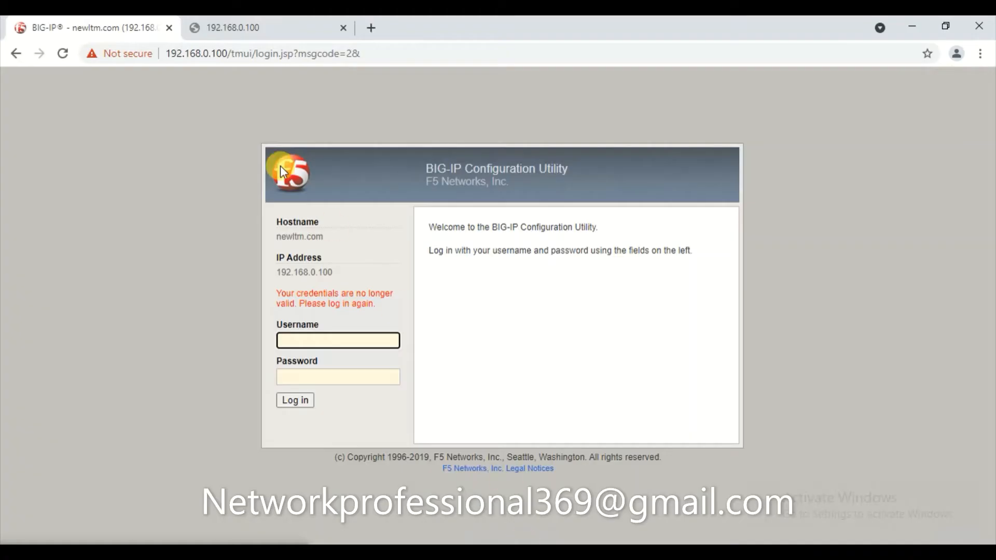
pyautogui.write('admin')
pyautogui.press('Tab')
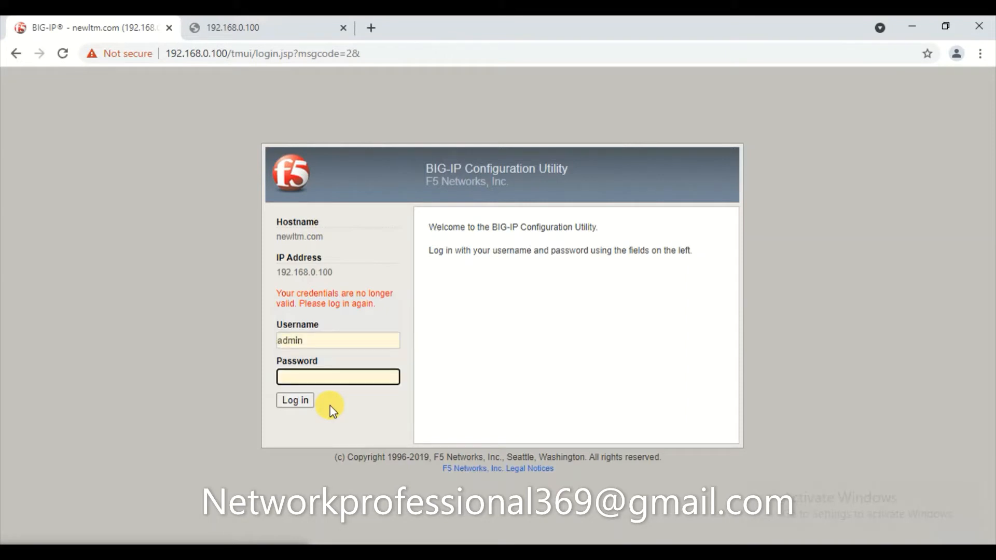
pyautogui.write('admin')
pyautogui.press('Return')
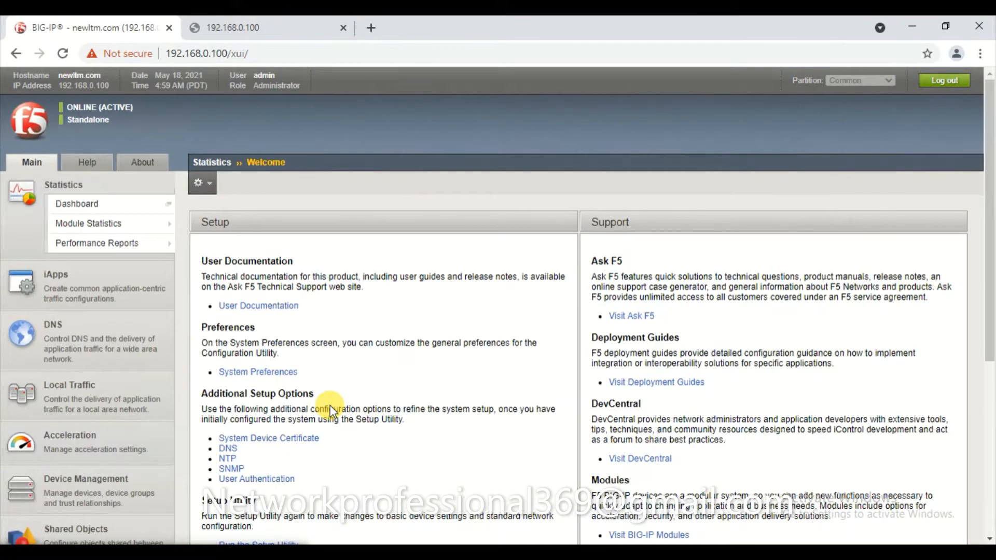
# Expand the Network section in the Main tab to show Self IPs and VLANs.
pyautogui.scroll(-5, 362, 230)
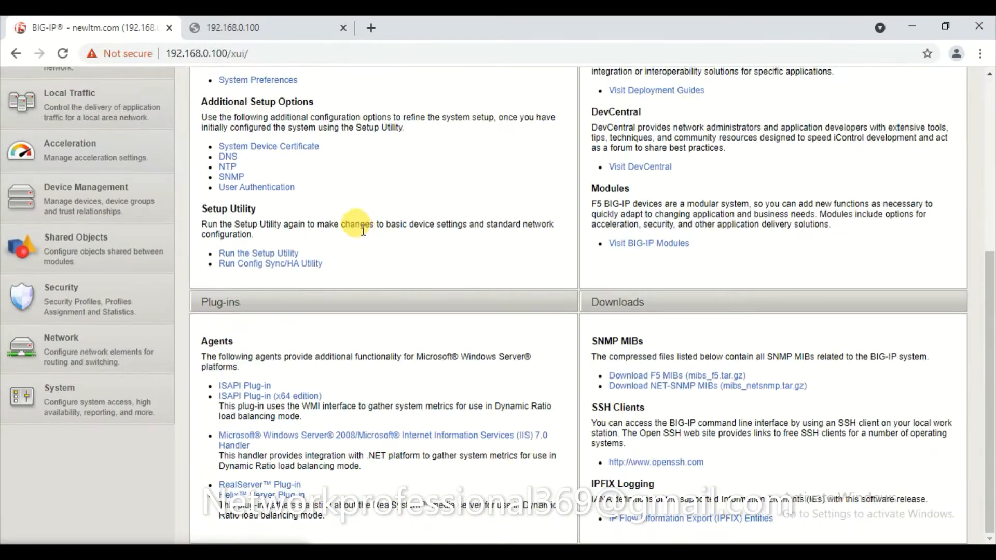
pyautogui.scroll(5, 402, 207)
pyautogui.scroll(-5, 402, 206)
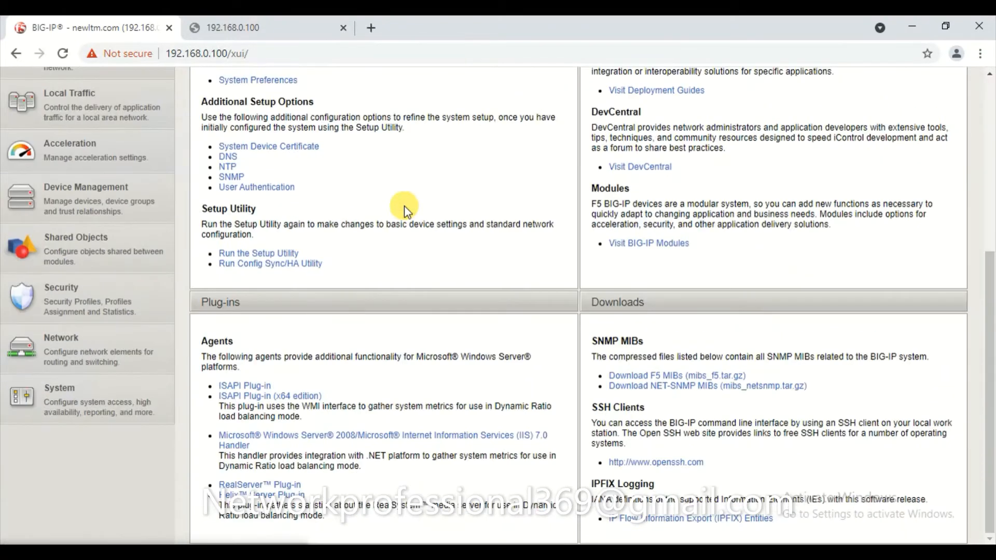
pyautogui.click(56, 348)
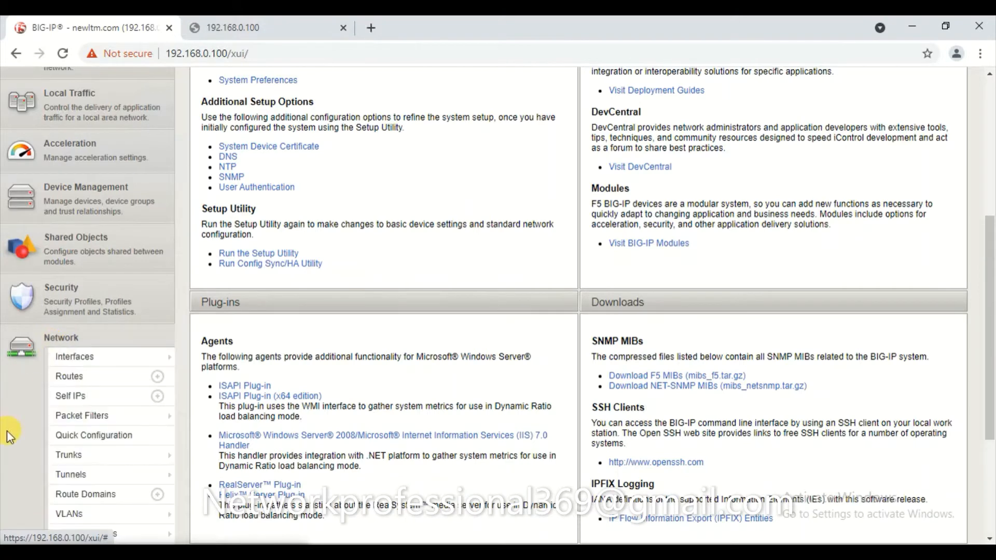
pyautogui.scroll(-4, 8, 432)
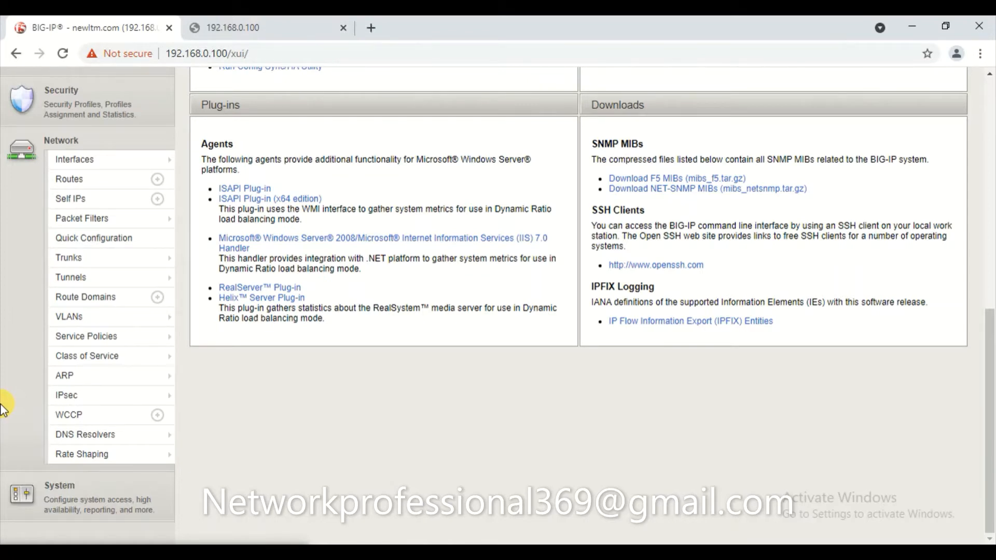
pyautogui.click(736, 553)
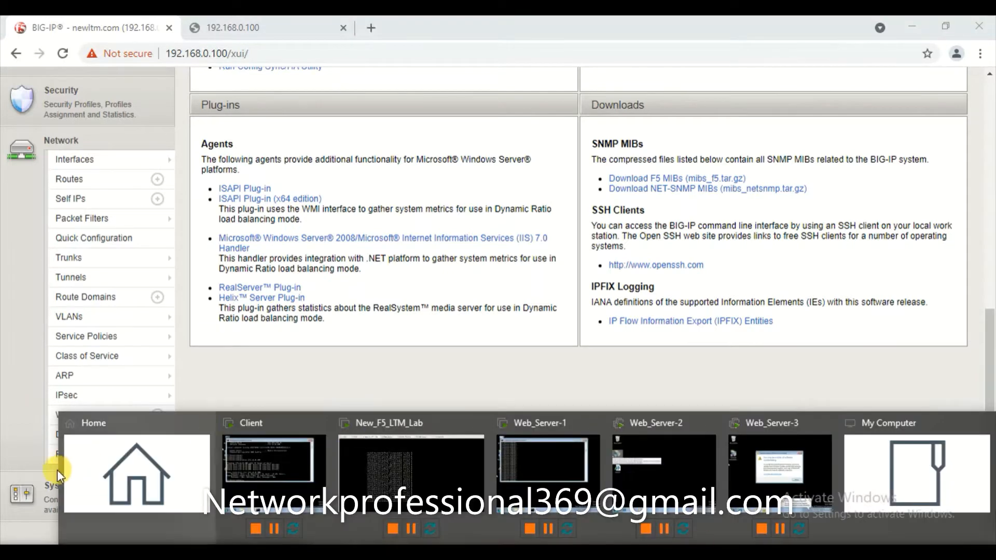
# From the VMware Home view, open Edit > Virtual Network Editor with administrator rights via Change Settings.
pyautogui.click(94, 473)
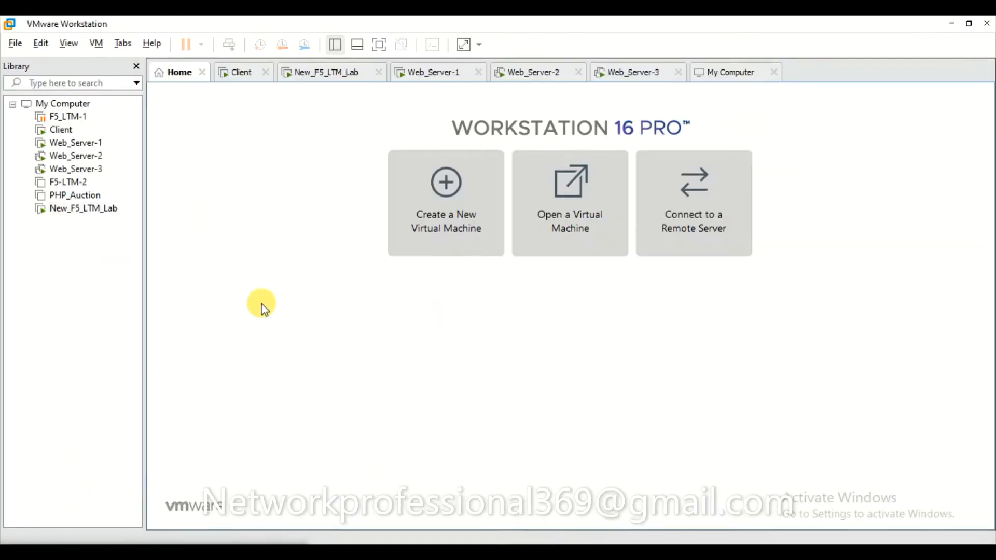
pyautogui.click(40, 44)
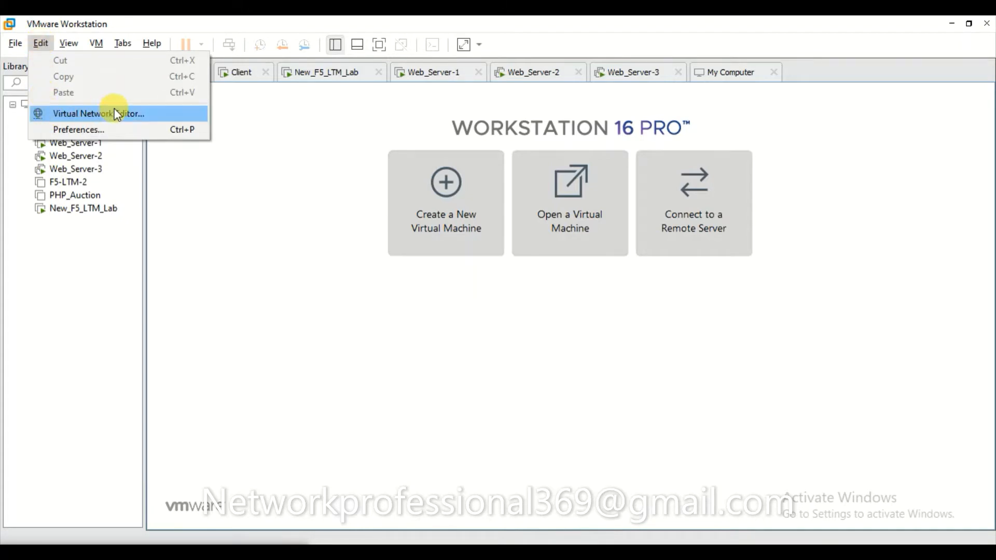
pyautogui.click(137, 116)
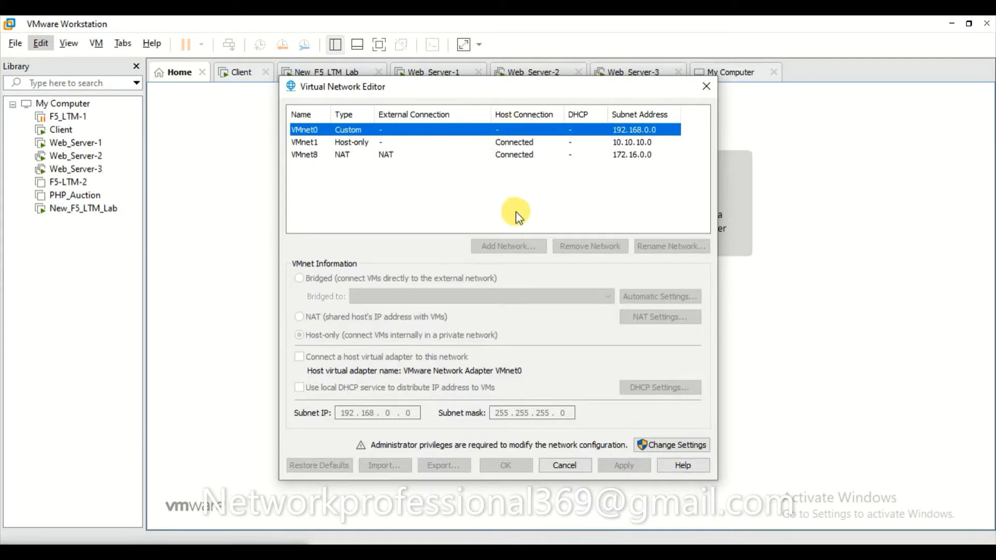
pyautogui.click(685, 445)
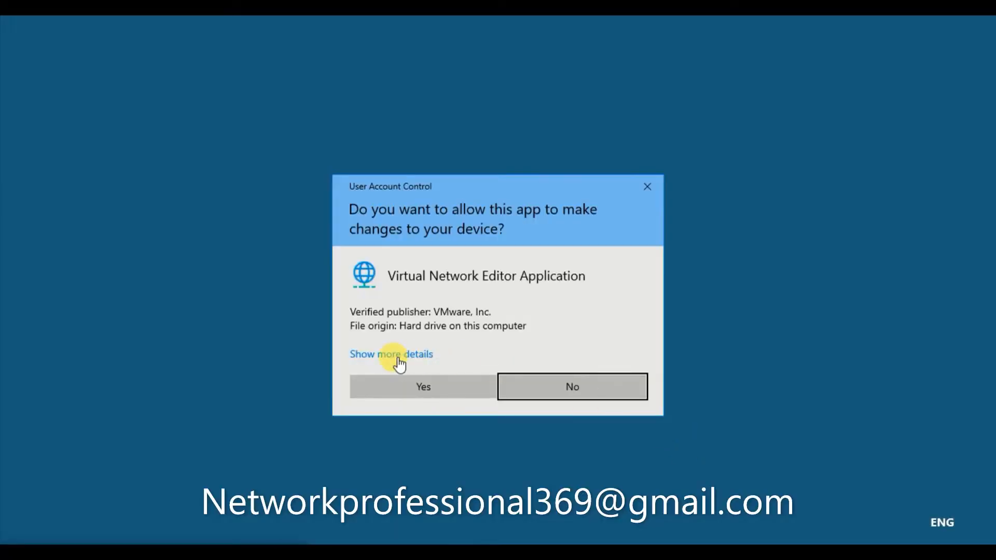
pyautogui.click(428, 384)
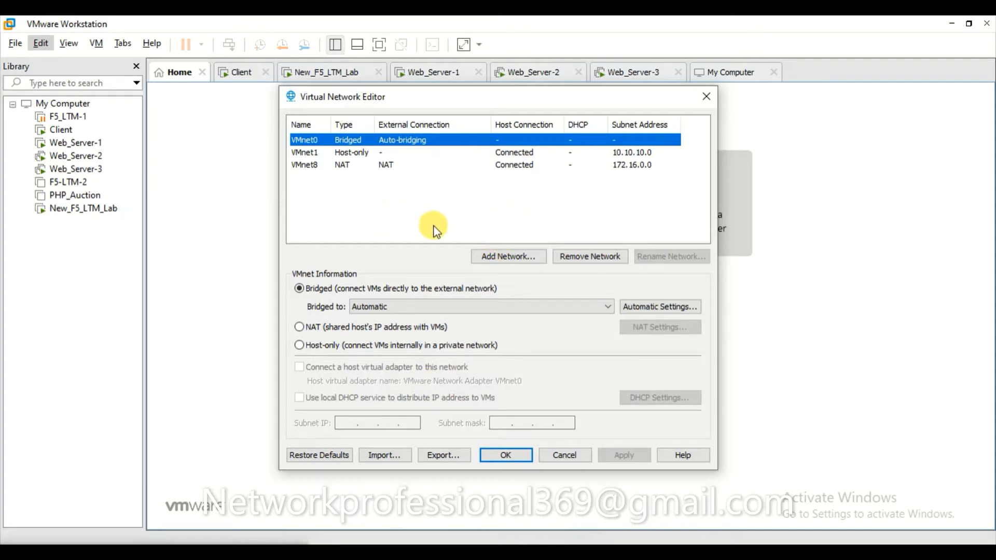
# Add VMnet2 as a new host-only network with DHCP on subnet 192.168.214.0.
pyautogui.click(509, 258)
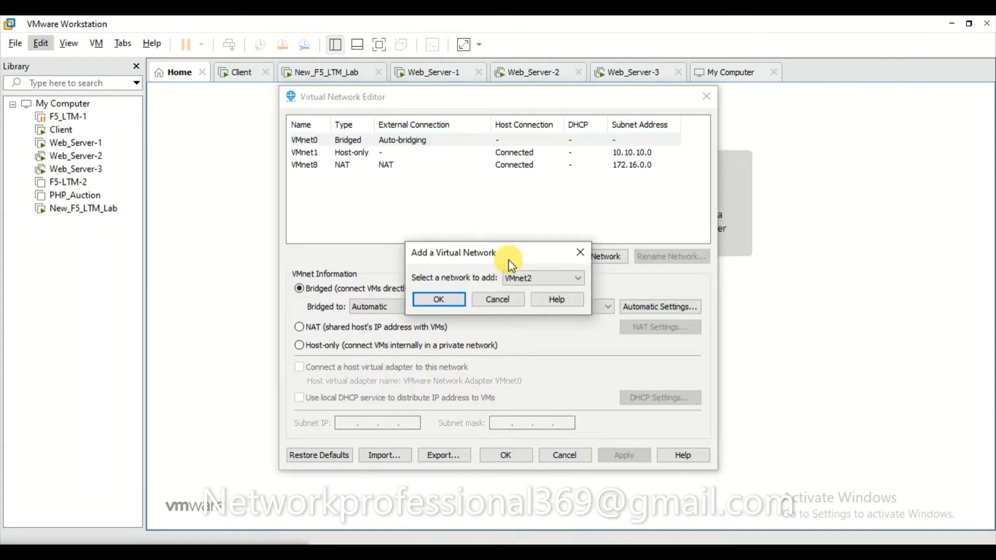
pyautogui.click(578, 279)
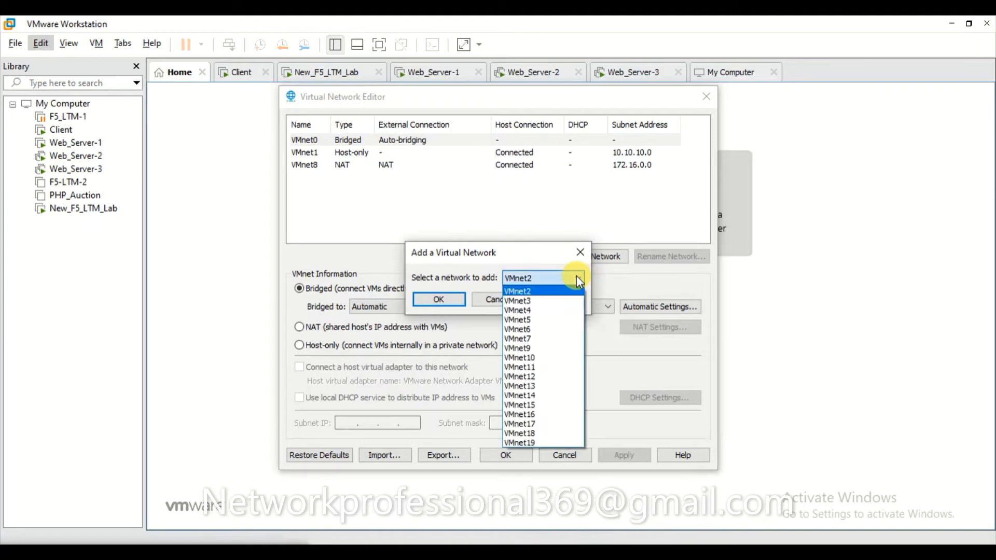
pyautogui.click(526, 293)
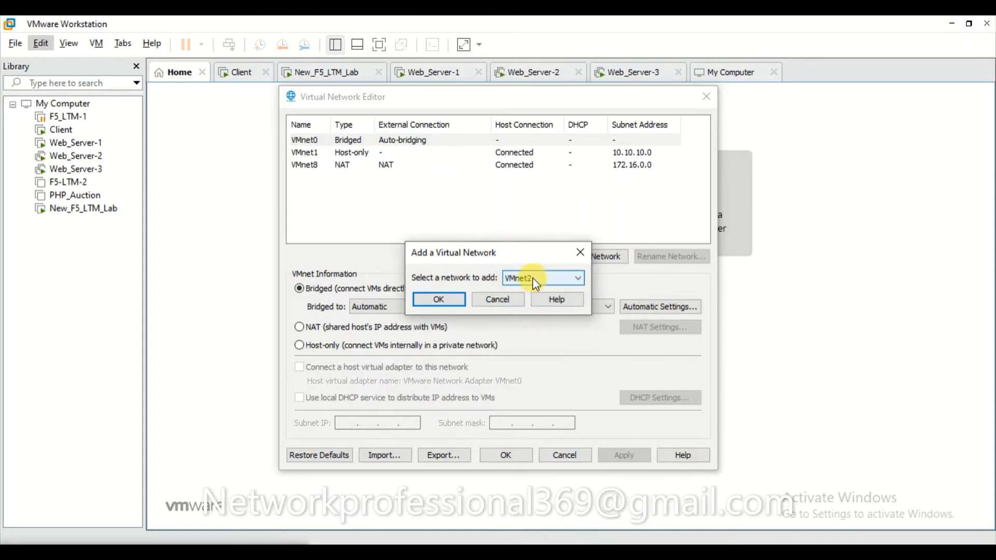
pyautogui.click(440, 299)
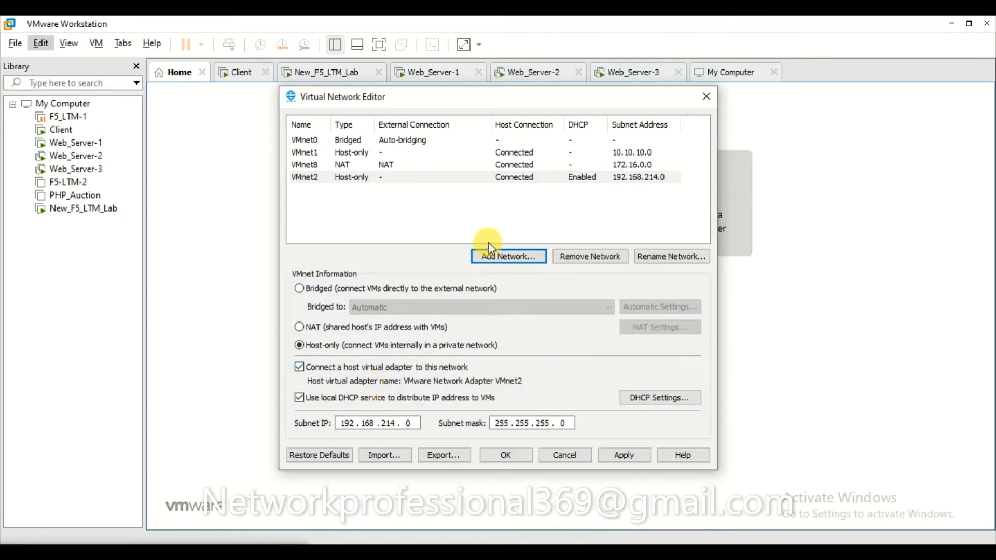
# Remove VMnet2, inspect the VMnet0, VMnet1 and VMnet8 settings, and close the editor with OK.
pyautogui.click(590, 256)
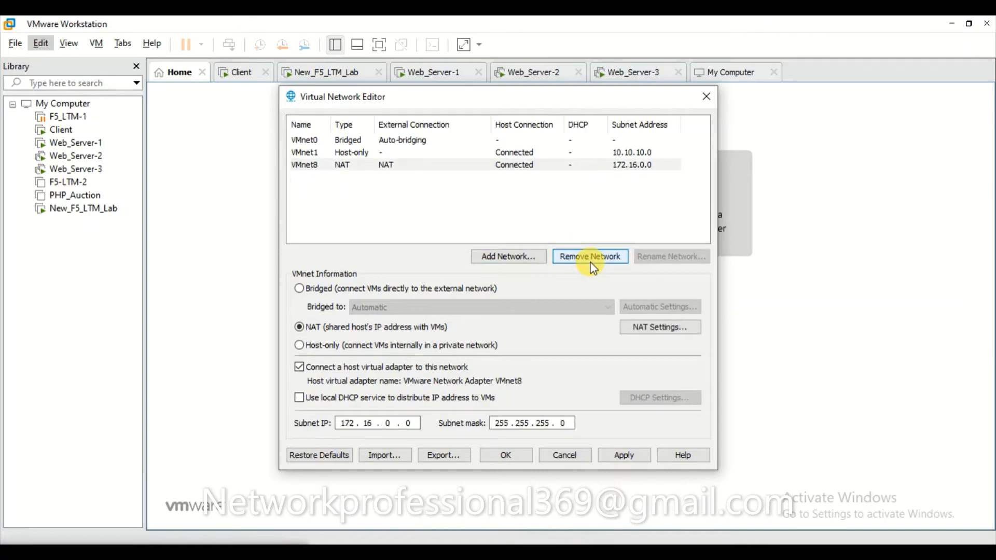
pyautogui.click(314, 141)
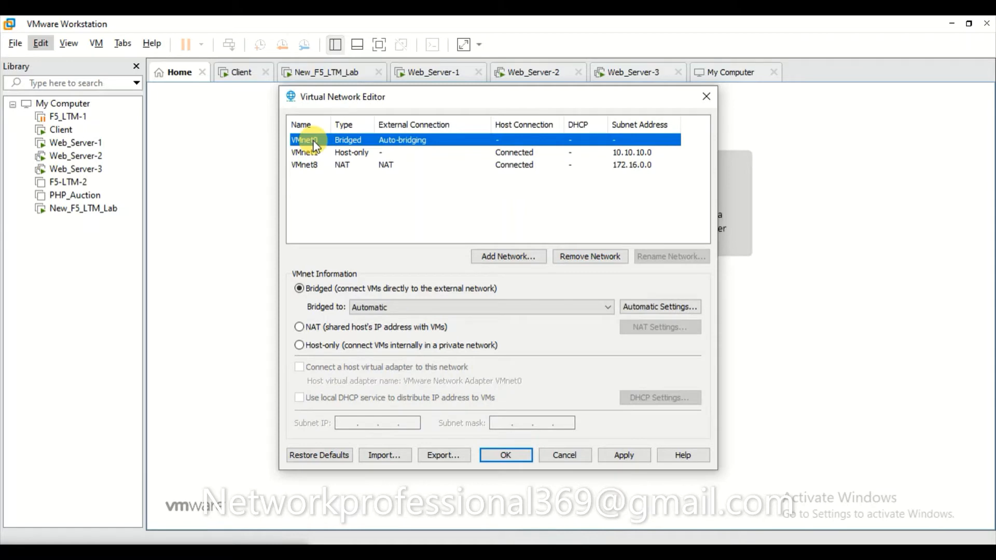
pyautogui.click(388, 157)
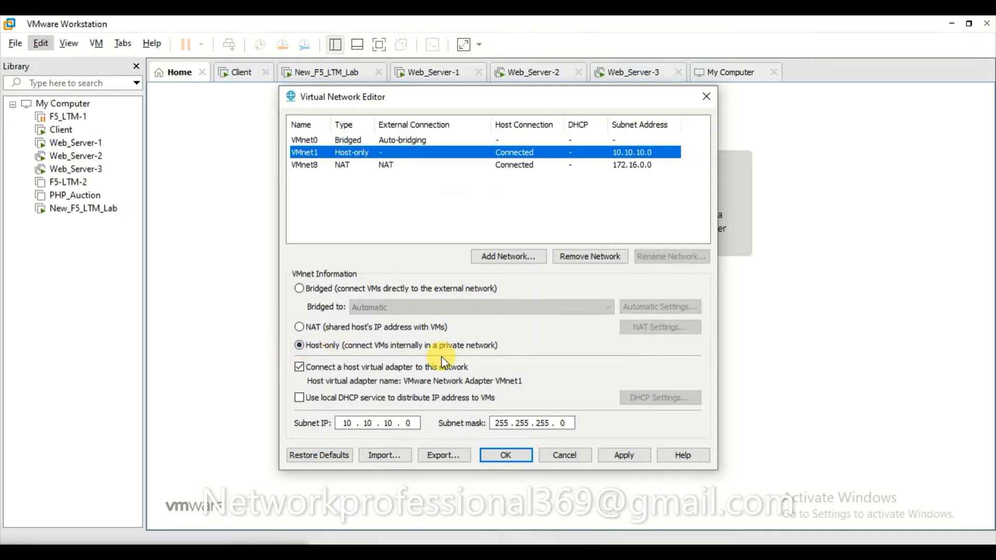
pyautogui.click(342, 166)
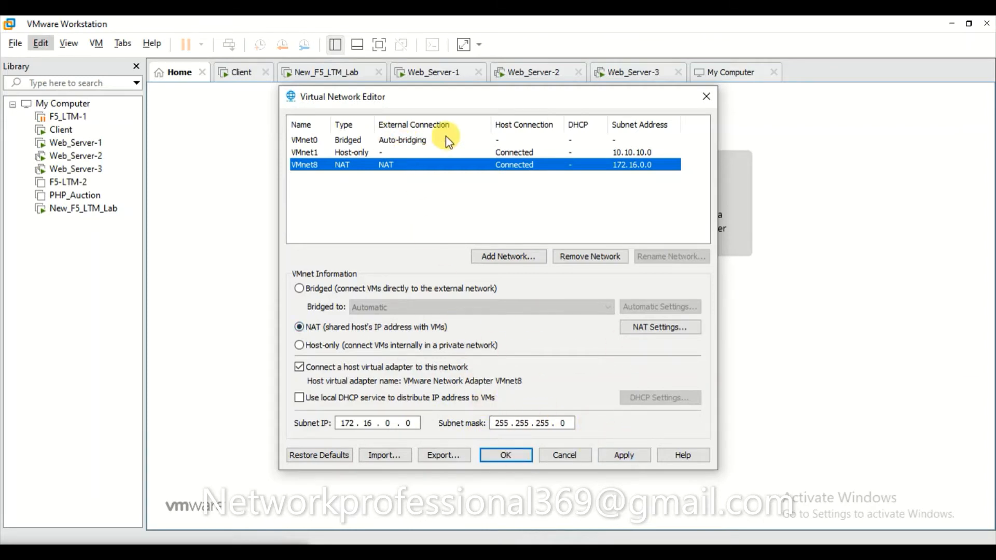
pyautogui.click(707, 98)
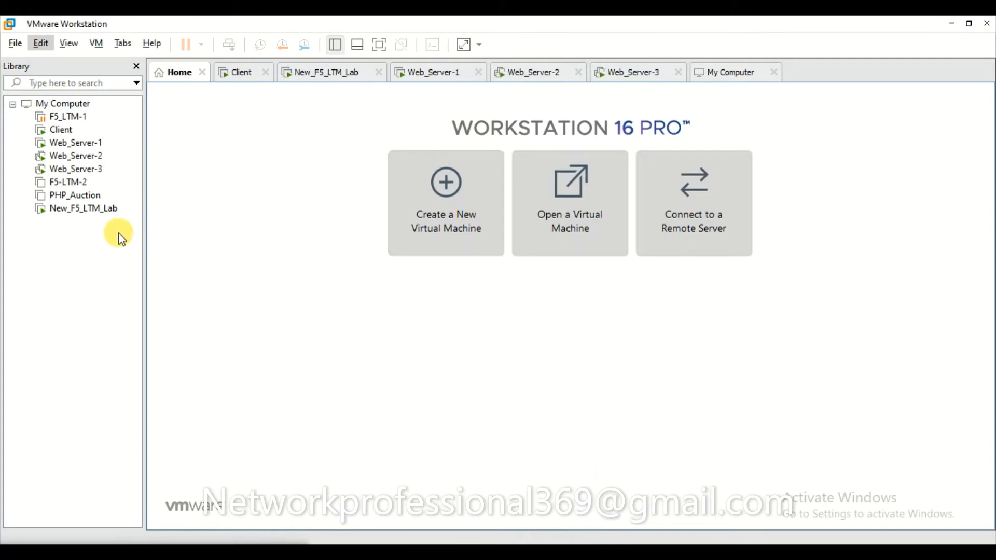
# Inspect New_F5_LTM_Lab's hardware settings and four network adapters, then return to the BIG-IP browser page.
pyautogui.rightClick(78, 208)
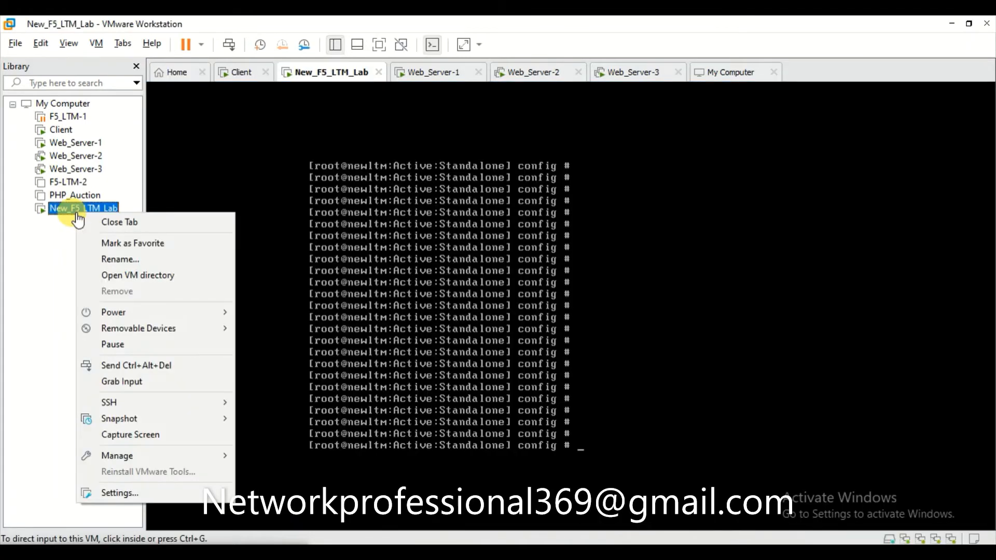
pyautogui.click(43, 360)
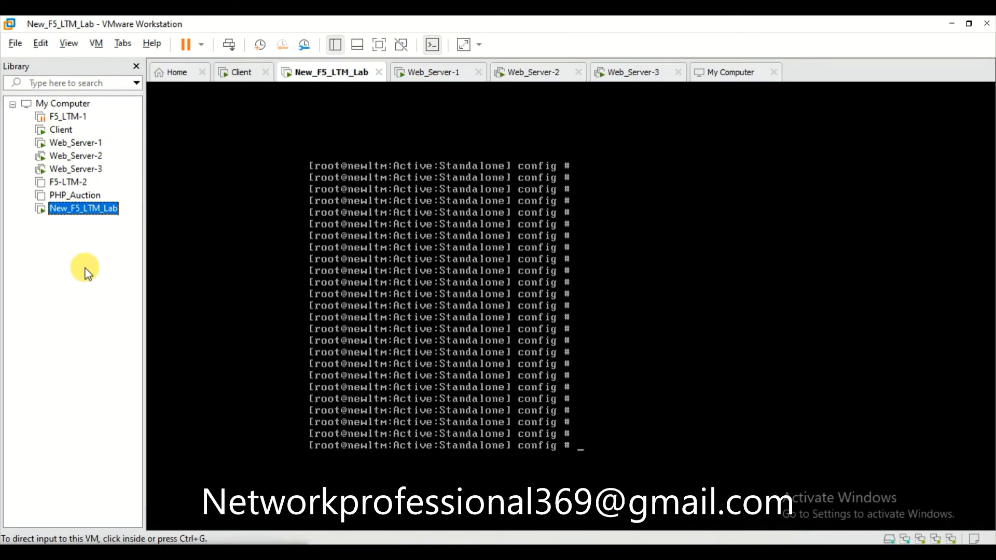
pyautogui.rightClick(83, 213)
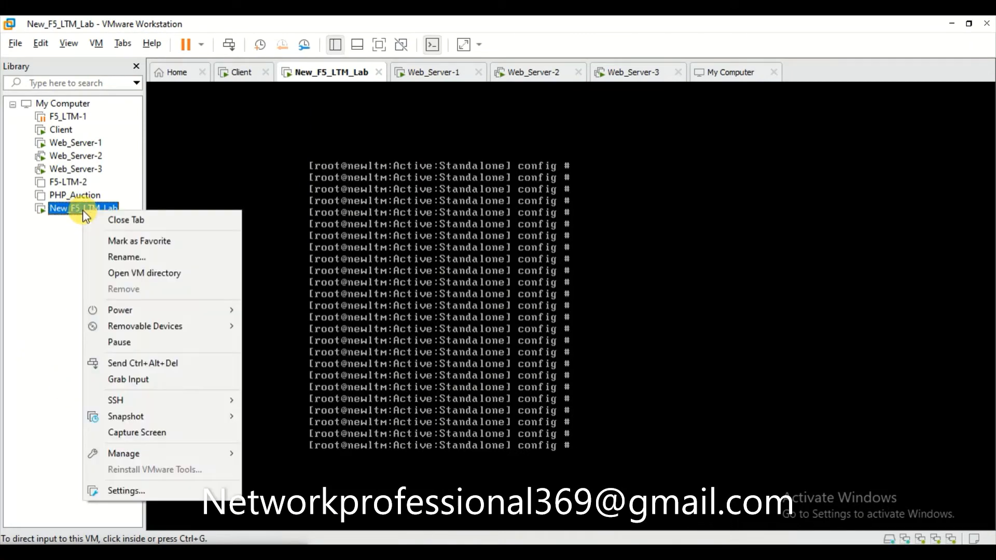
pyautogui.click(162, 493)
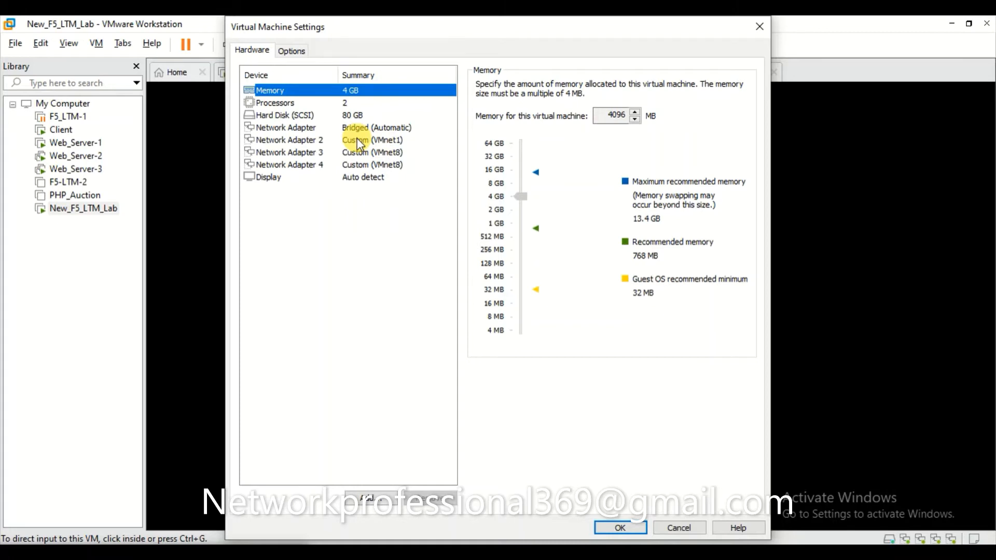
pyautogui.moveTo(518, 551)
pyautogui.click(518, 529)
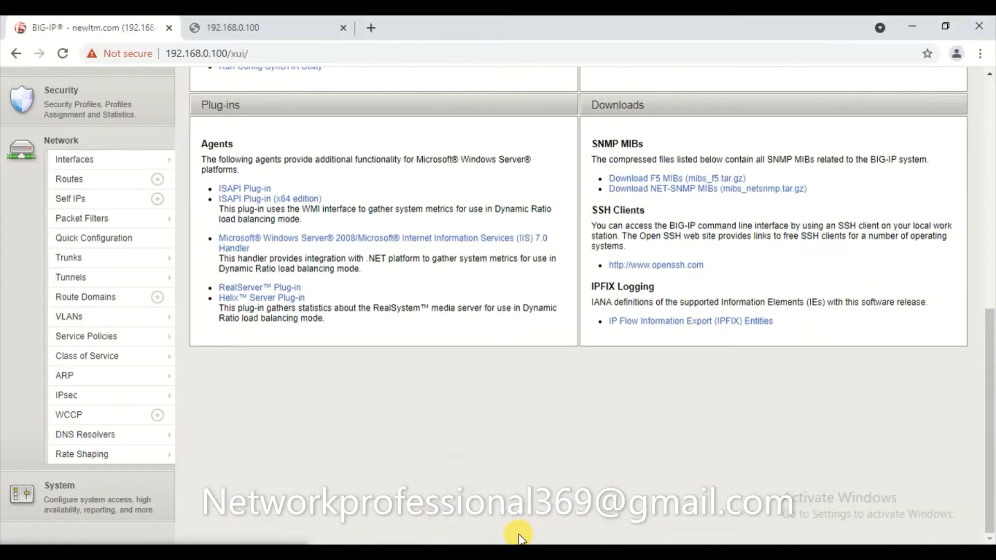
# Check that the BIG-IP Interface List shows 1.1, 1.2 and 1.3, then switch to Notepad++.
pyautogui.click(83, 165)
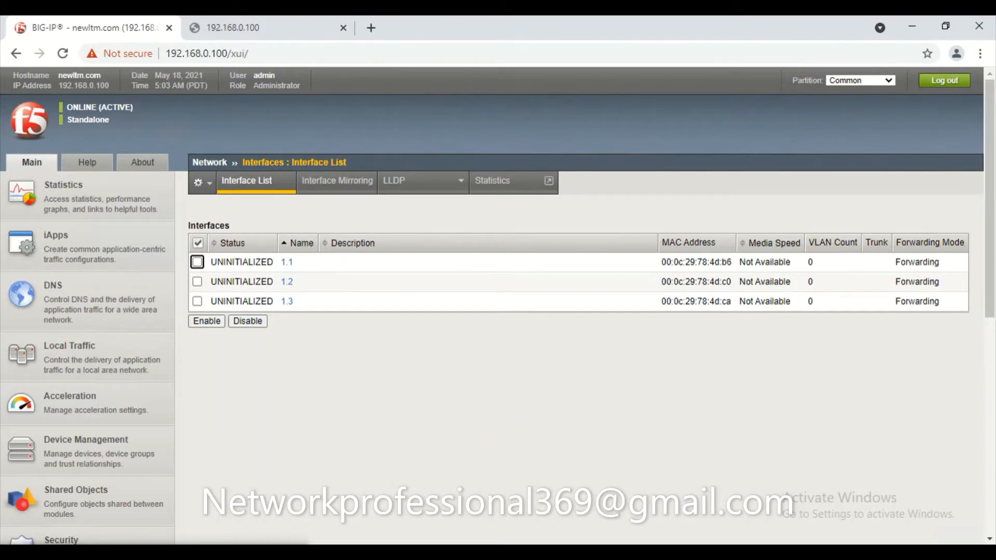
pyautogui.hotkey('alt', 'Tab')
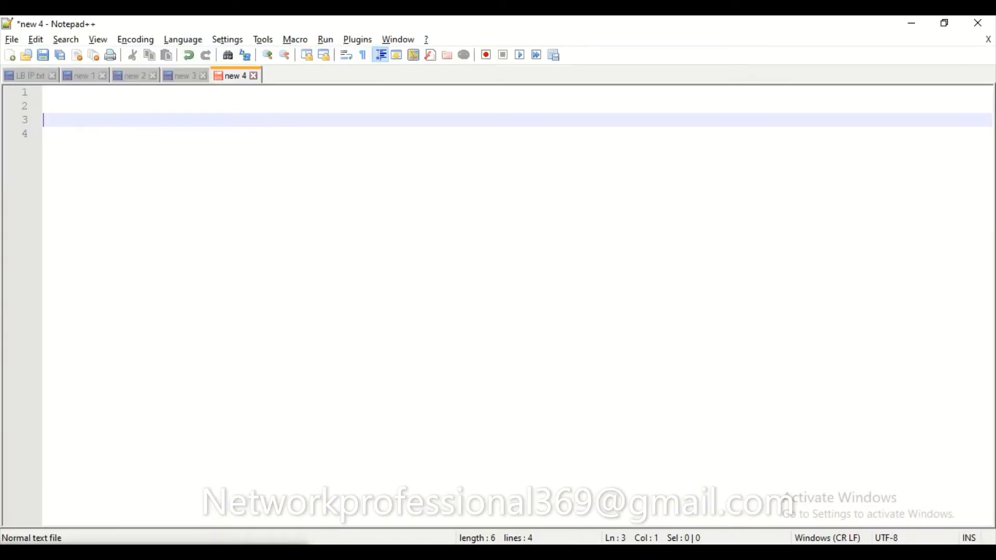
# Type 'Interal vlan --- 1.1 ----' on line 3 of the note.
pyautogui.write('Intenet')
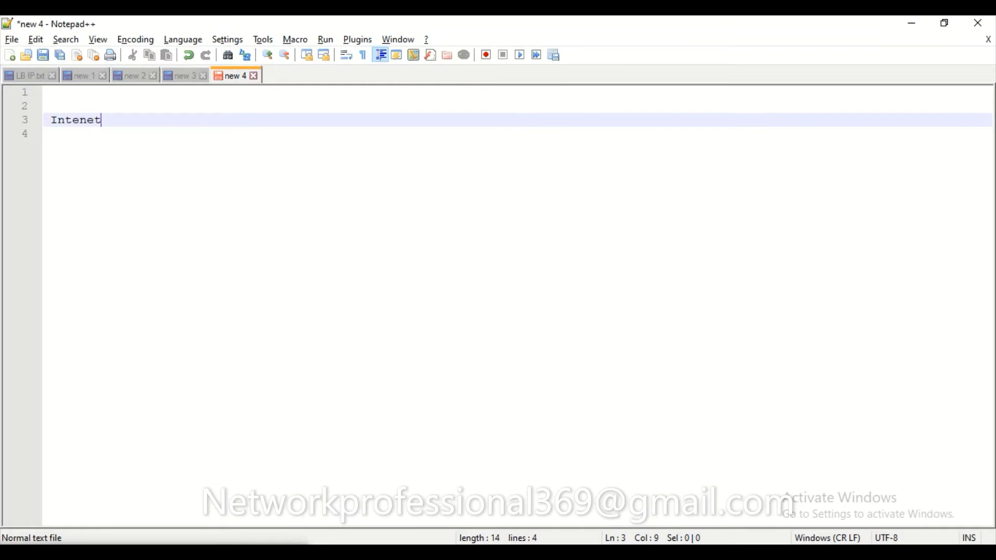
pyautogui.press('BackSpace')
pyautogui.press('BackSpace')
pyautogui.press('BackSpace')
pyautogui.write('ral network')
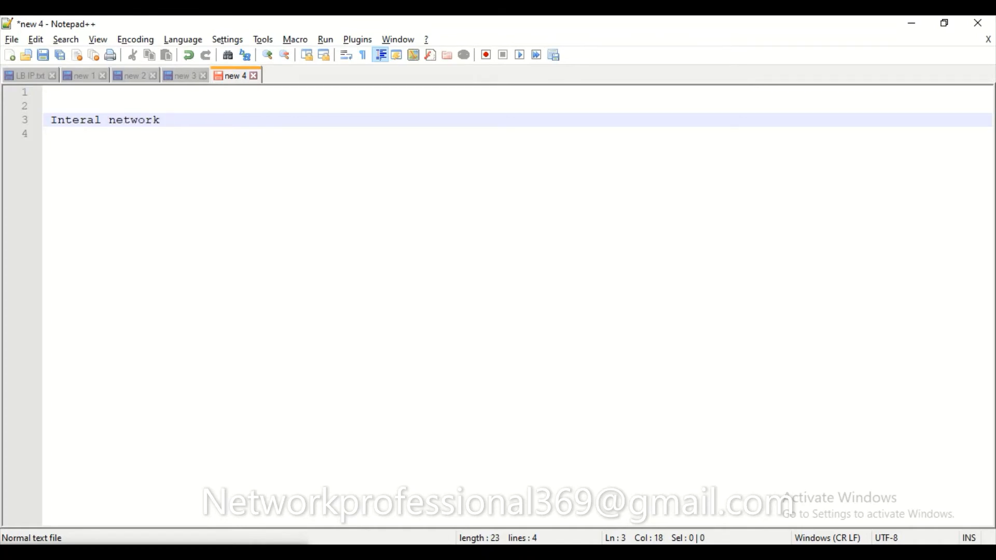
pyautogui.press('BackSpace')
pyautogui.press('BackSpace')
pyautogui.press('BackSpace')
pyautogui.press('BackSpace')
pyautogui.press('BackSpace')
pyautogui.press('BackSpace')
pyautogui.press('BackSpace')
pyautogui.press('BackSpace')
pyautogui.write('vlan ---')
pyautogui.hotkey('alt', 'Tab')
pyautogui.hotkey('alt', 'Tab')
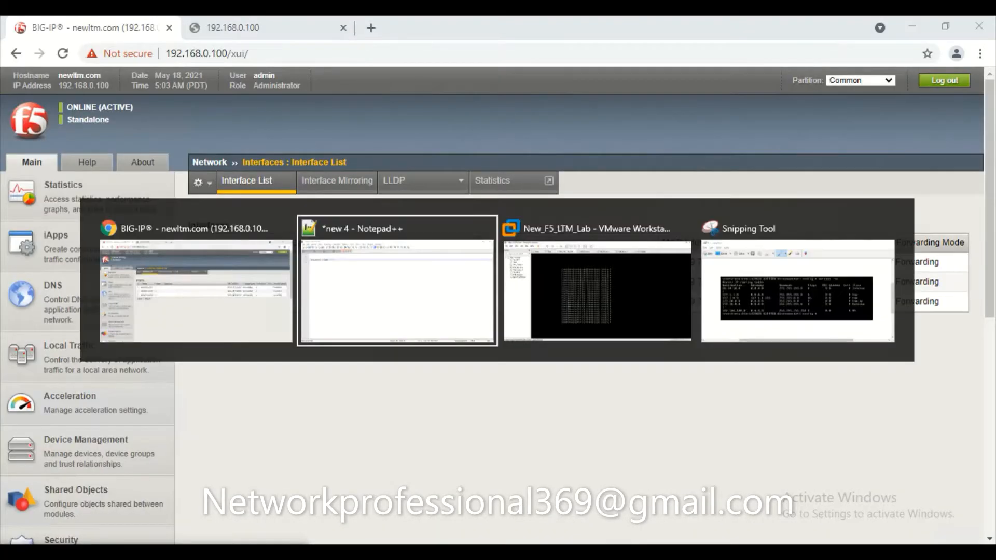
pyautogui.write('1.1')
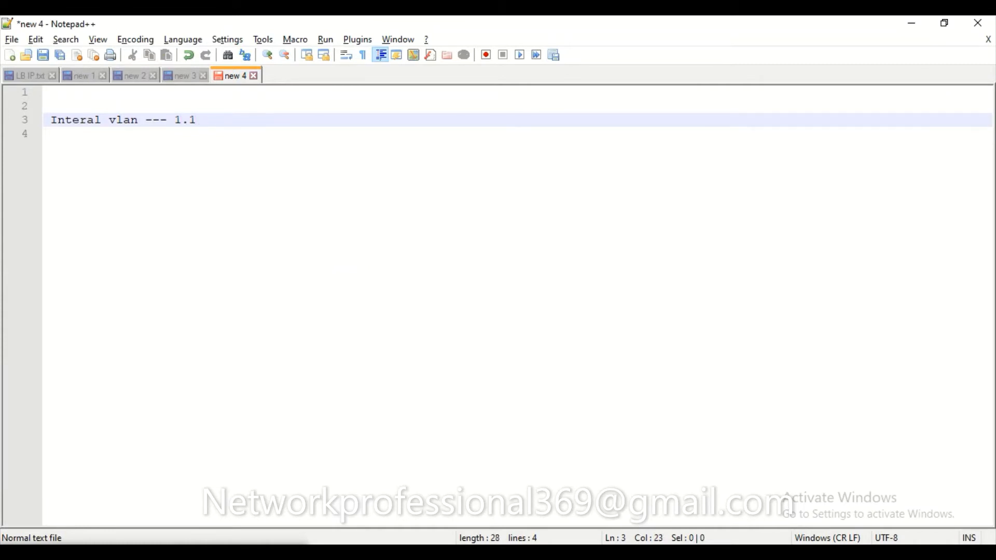
pyautogui.hotkey('alt', 'Tab')
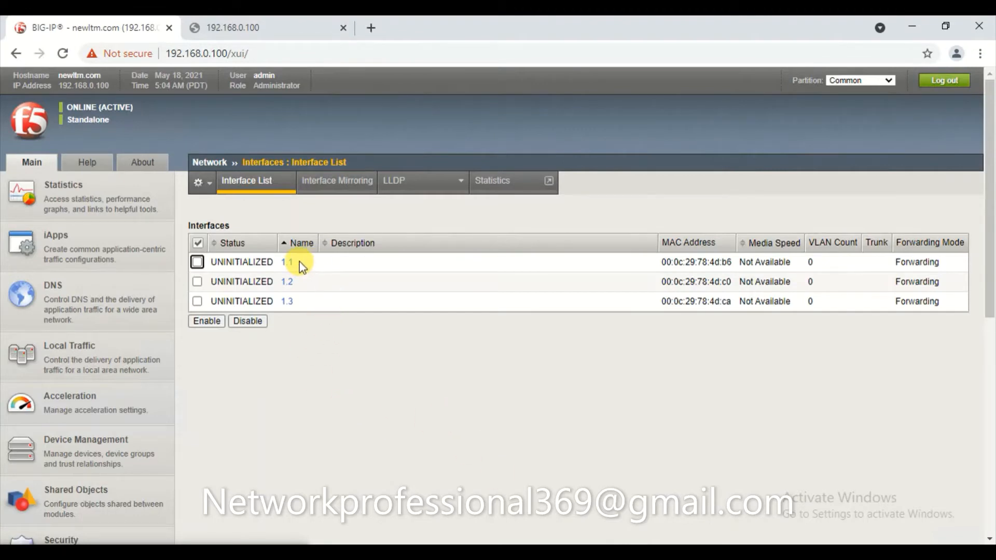
pyautogui.hotkey('alt', 'Tab')
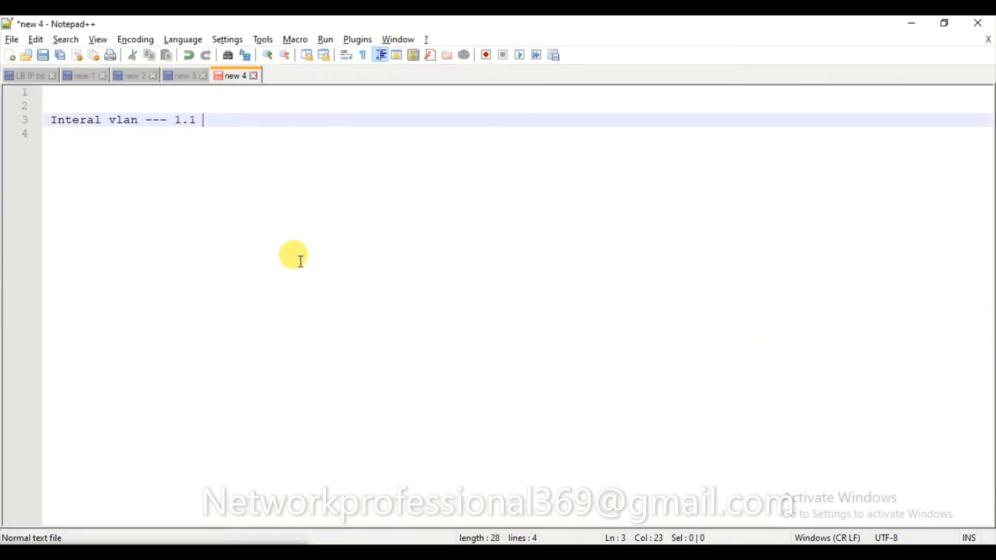
pyautogui.write('----')
# Copy interface 1.1's MAC 00:0c:29:78:4d:b6 from BIG-IP and paste it onto line 3, followed by dashes.
pyautogui.hotkey('alt', 'Tab')
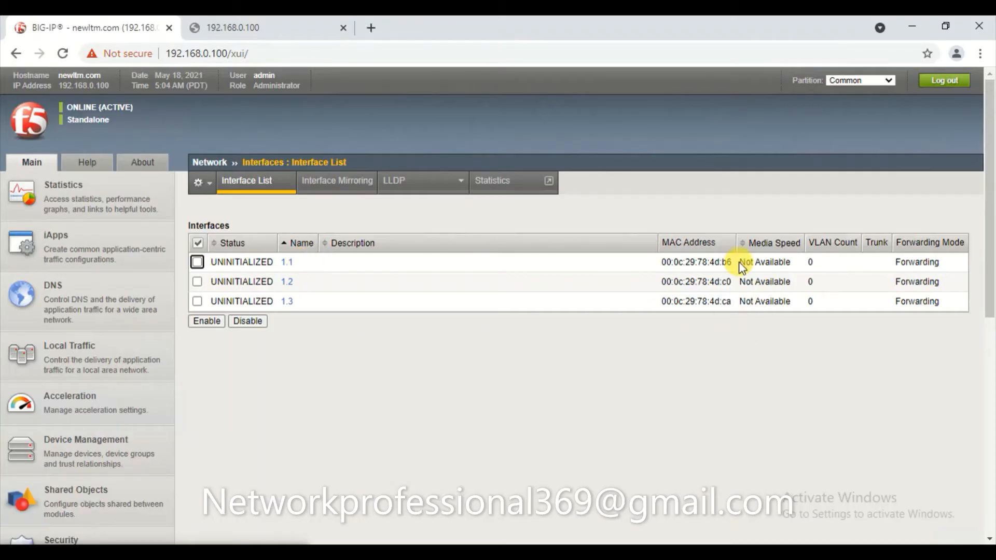
pyautogui.moveTo(733, 262); pyautogui.dragTo(660, 263)
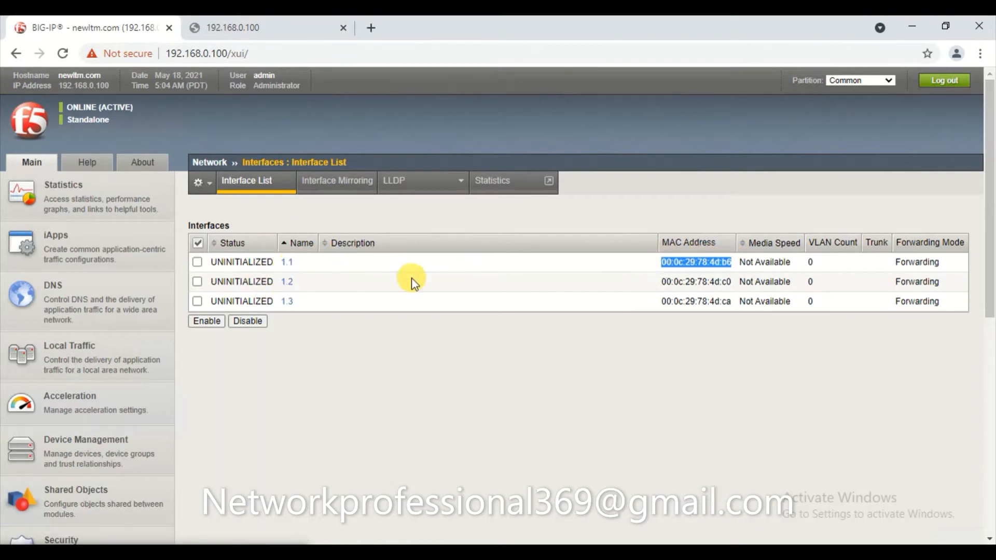
pyautogui.hotkey('ctrl', 'c')
pyautogui.hotkey('alt', 'Tab')
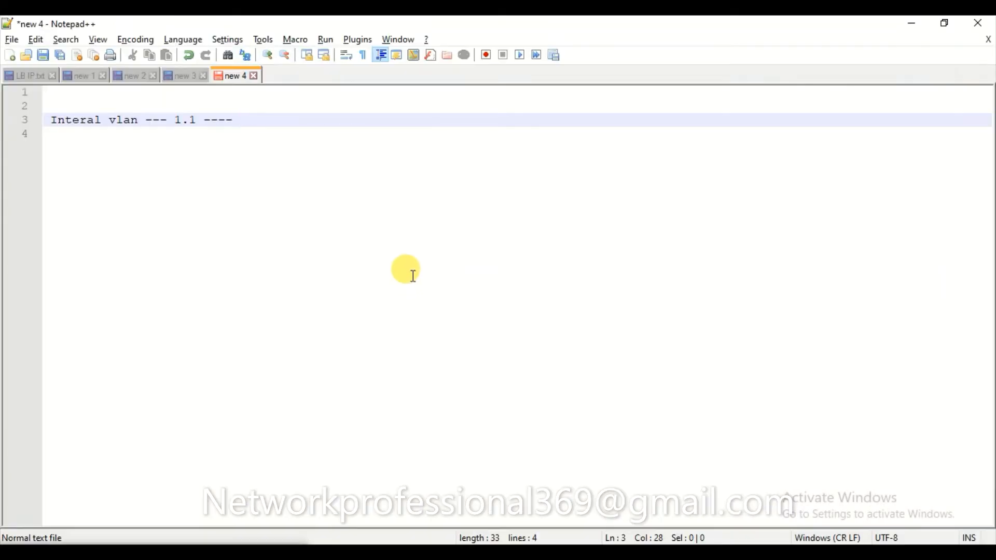
pyautogui.hotkey('ctrl', 'v')
pyautogui.write('-----')
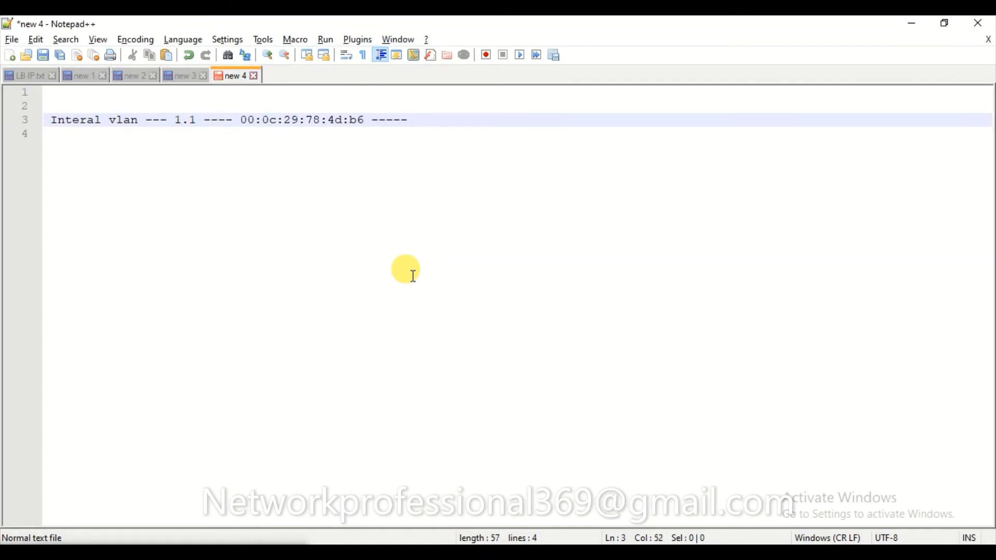
pyautogui.moveTo(561, 23)
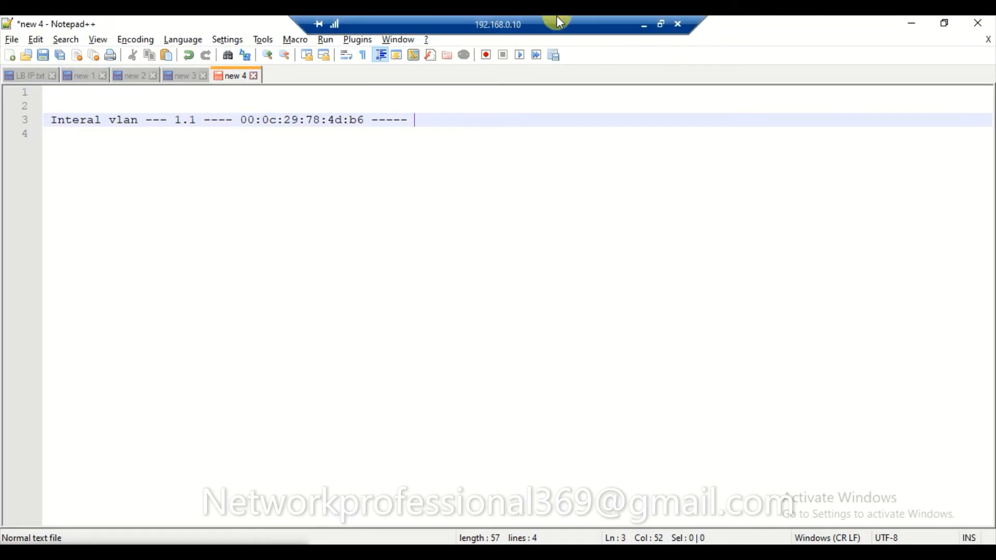
pyautogui.click(646, 24)
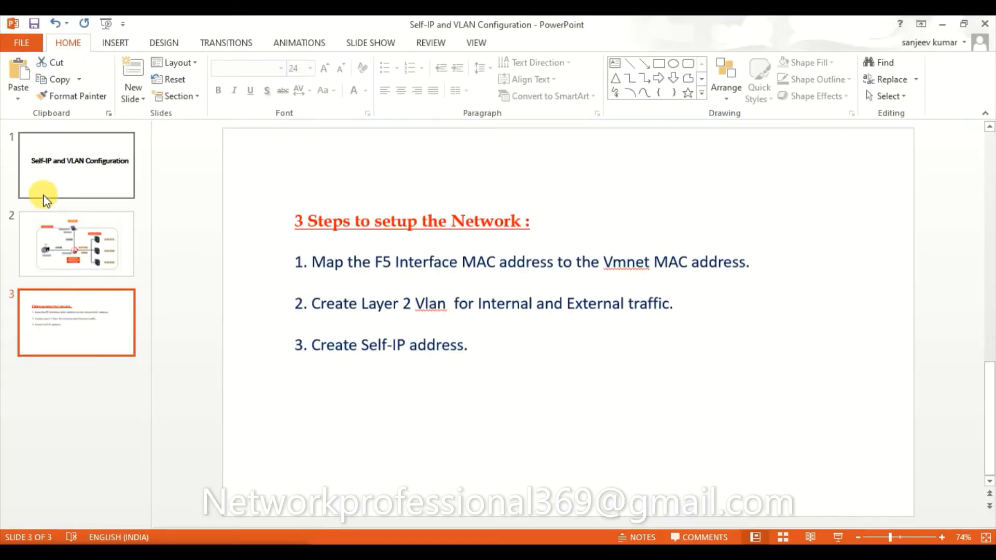
pyautogui.click(115, 264)
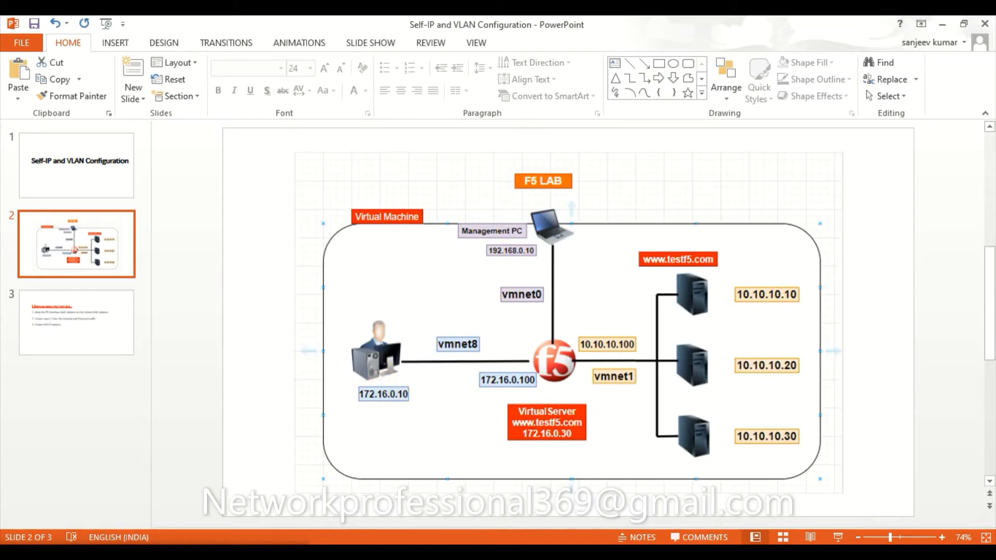
pyautogui.hotkey('alt', 'Tab')
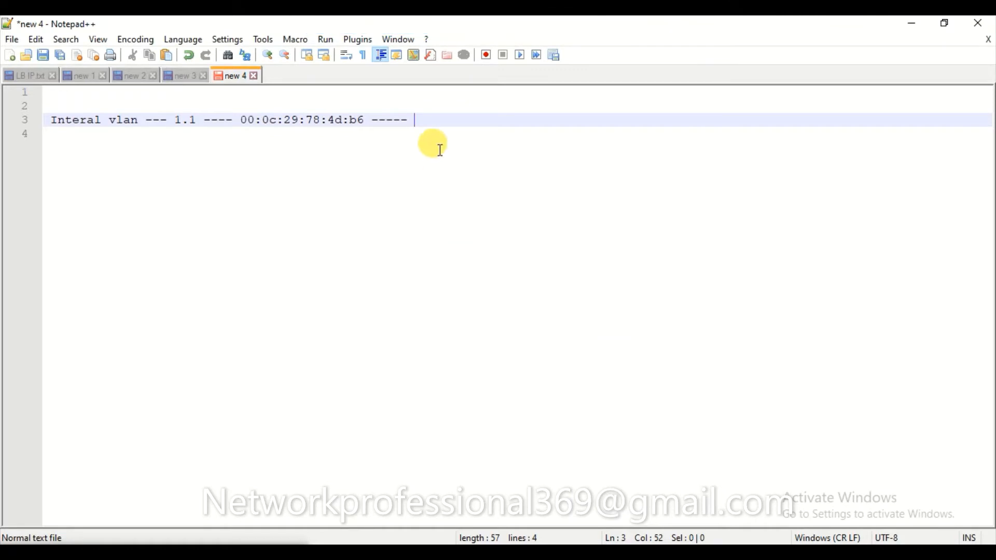
# Finish line 3 with 'Vmnet1 --- 10.10.10.0 /24'.
pyautogui.write('Vmnet1 --- 10.')
pyautogui.press('Insert')
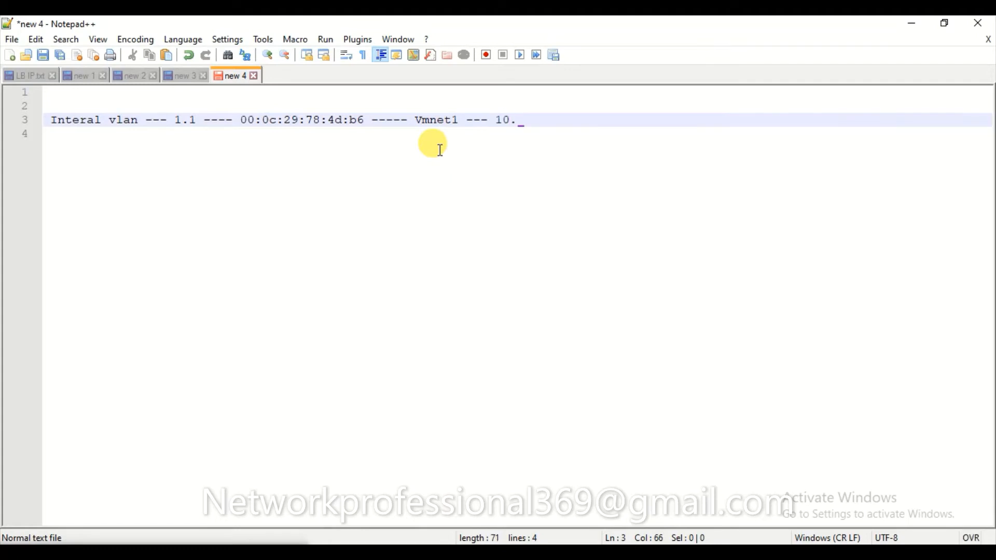
pyautogui.press('BackSpace')
pyautogui.write('.10.10.0 /24')
# Add a new line reading 'External Vlan ---- 1.2 ------'.
pyautogui.press('Return')
pyautogui.press('Return')
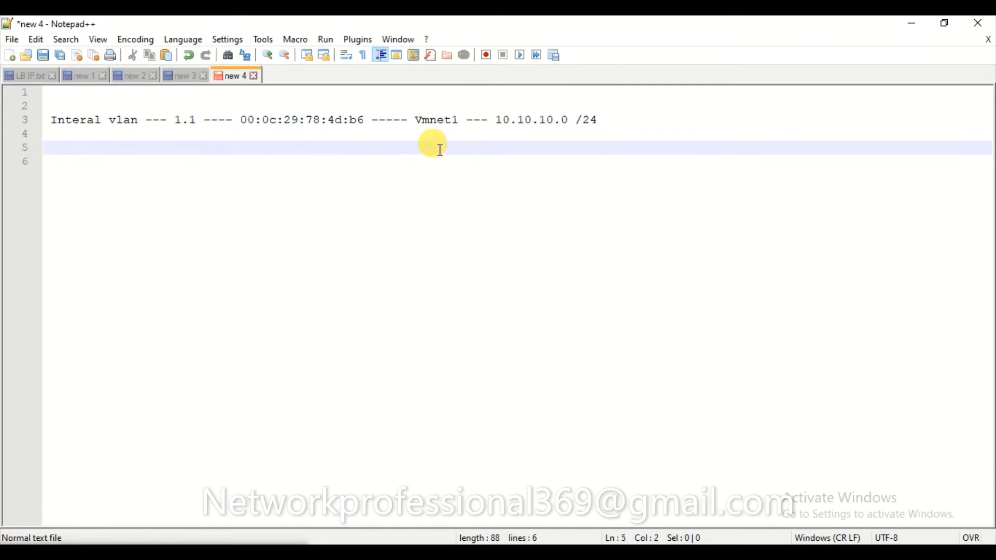
pyautogui.write('External Vlan ')
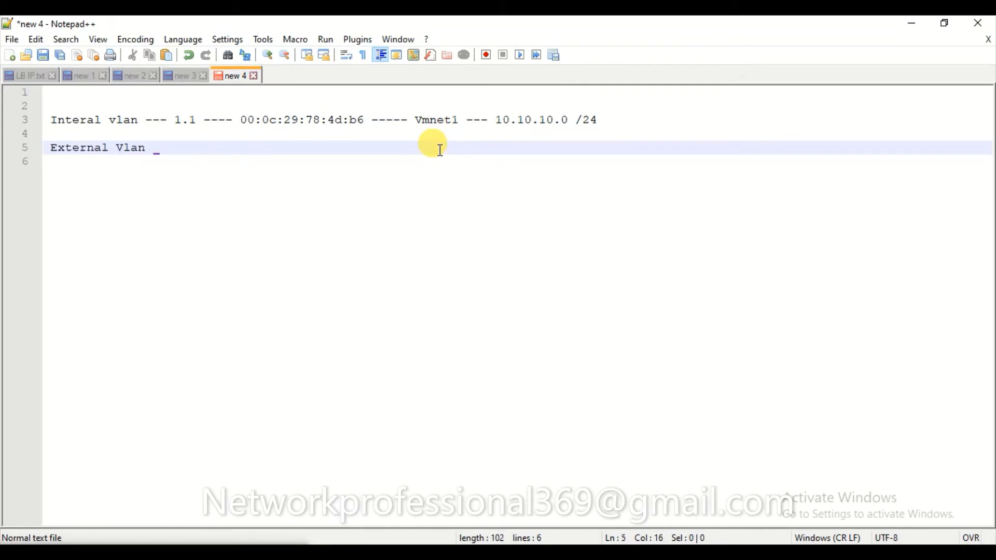
pyautogui.write('----')
pyautogui.hotkey('alt', 'Tab')
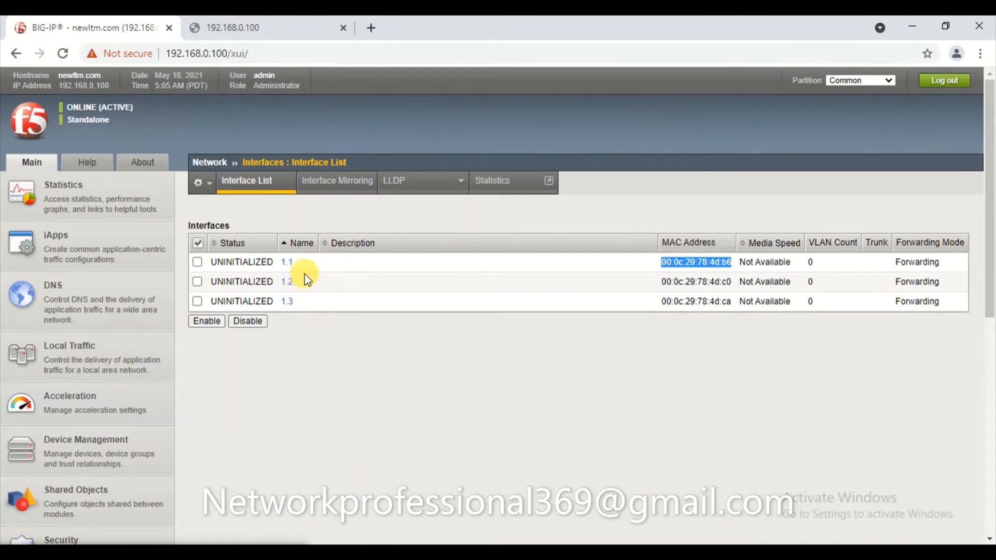
pyautogui.hotkey('alt', 'Tab')
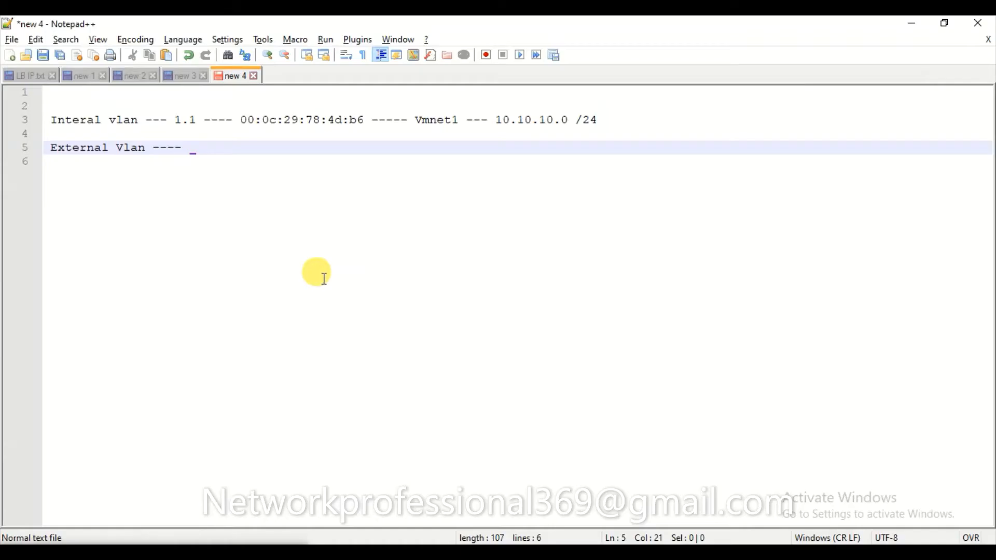
pyautogui.write('1.2 ------')
pyautogui.hotkey('alt', 'Tab')
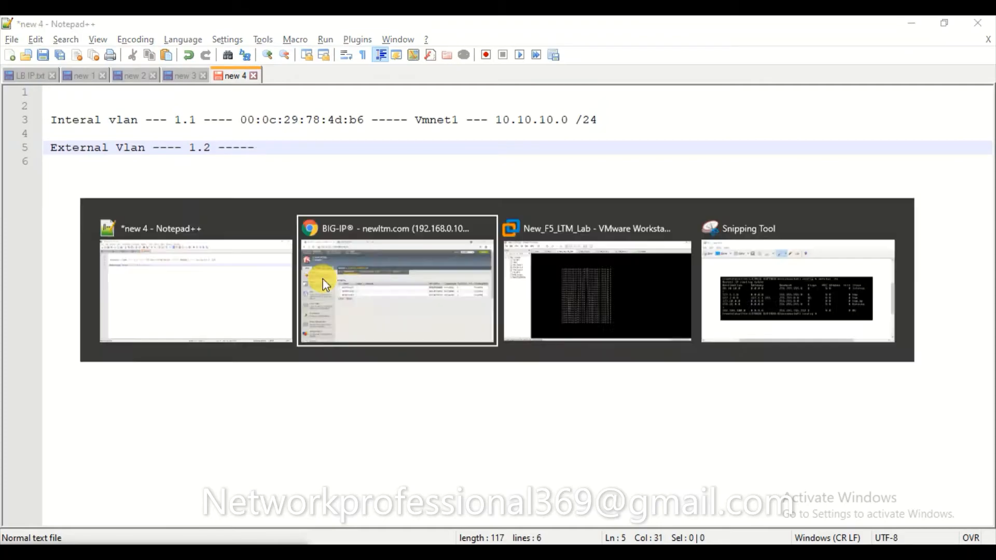
# Paste interface 1.2's MAC 00:0c:29:78:4d:c0 from BIG-IP onto line 5, followed by arrows.
pyautogui.moveTo(732, 281); pyautogui.dragTo(660, 285)
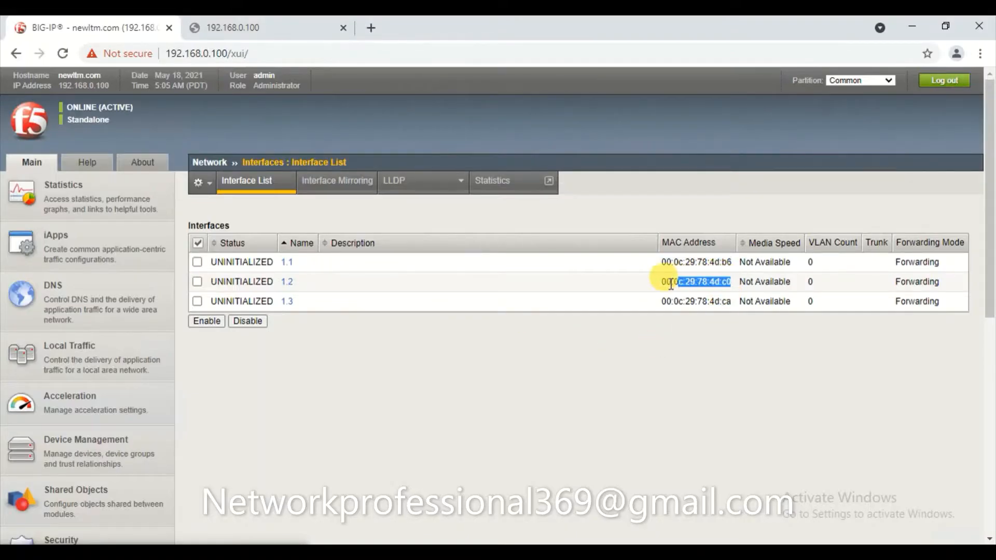
pyautogui.hotkey('ctrl', 'c')
pyautogui.hotkey('alt', 'Tab')
pyautogui.hotkey('ctrl', 'v')
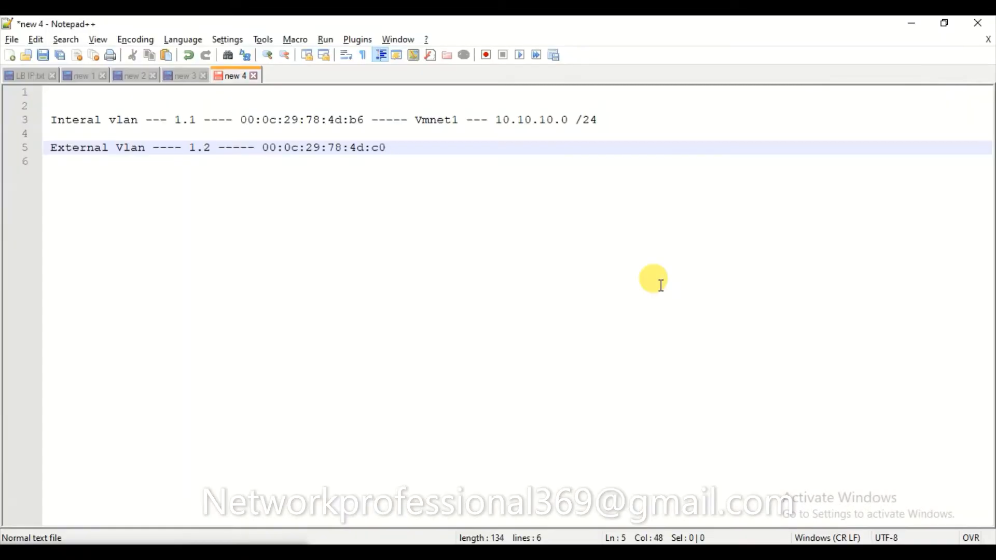
pyautogui.write('>>>>>>>')
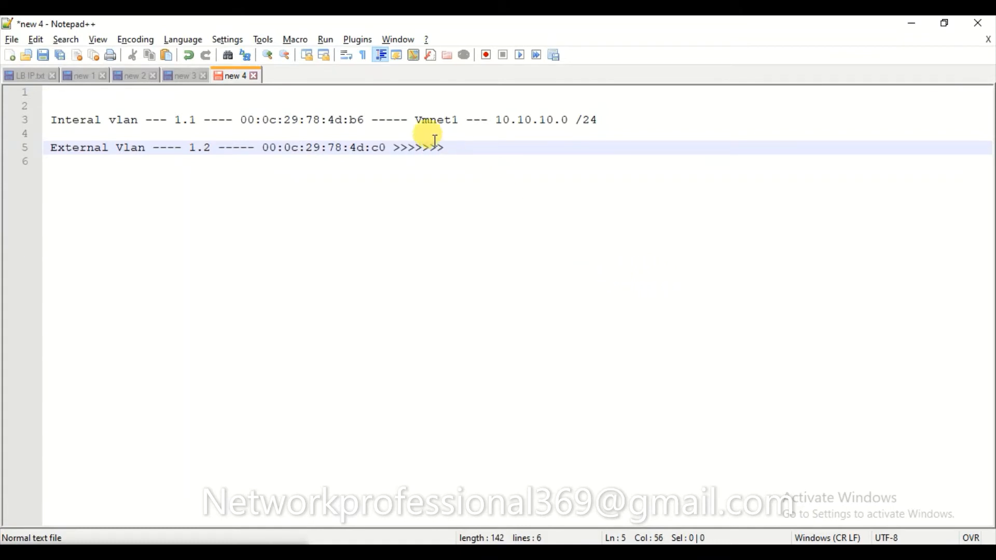
pyautogui.click(394, 150)
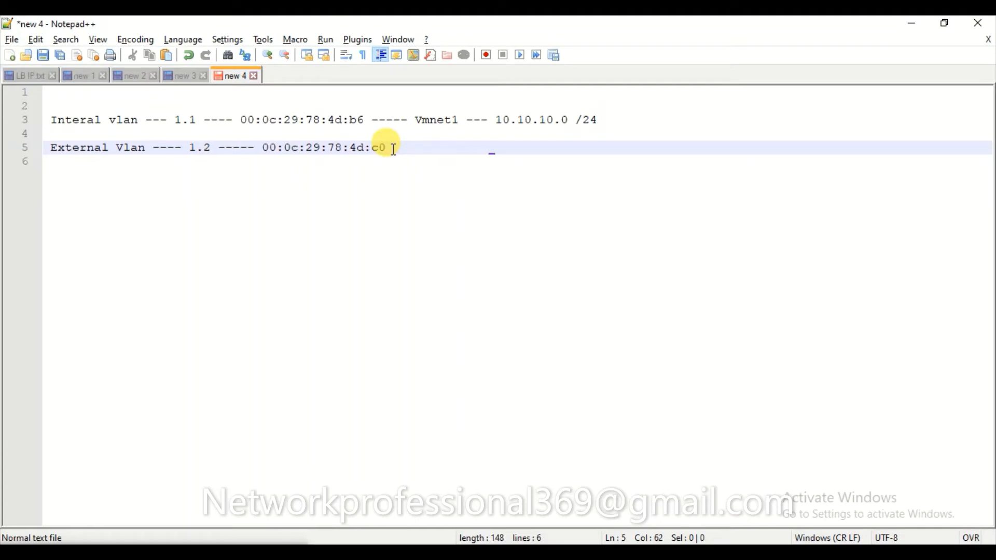
pyautogui.write('>>>>>>>>')
pyautogui.click(374, 119)
# Rework line 3 as arrows leading to Vmnet1 and 10.10.10.0 /24.
pyautogui.press('Right')
pyautogui.press('Right')
pyautogui.press('Right')
pyautogui.press('Right')
pyautogui.press('Right')
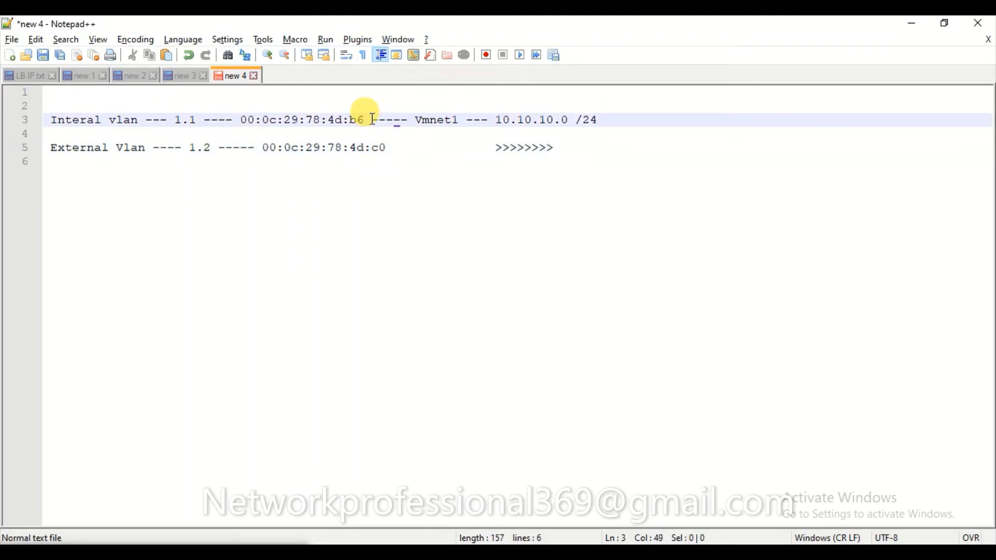
pyautogui.write('>')
pyautogui.press('BackSpace')
pyautogui.press('BackSpace')
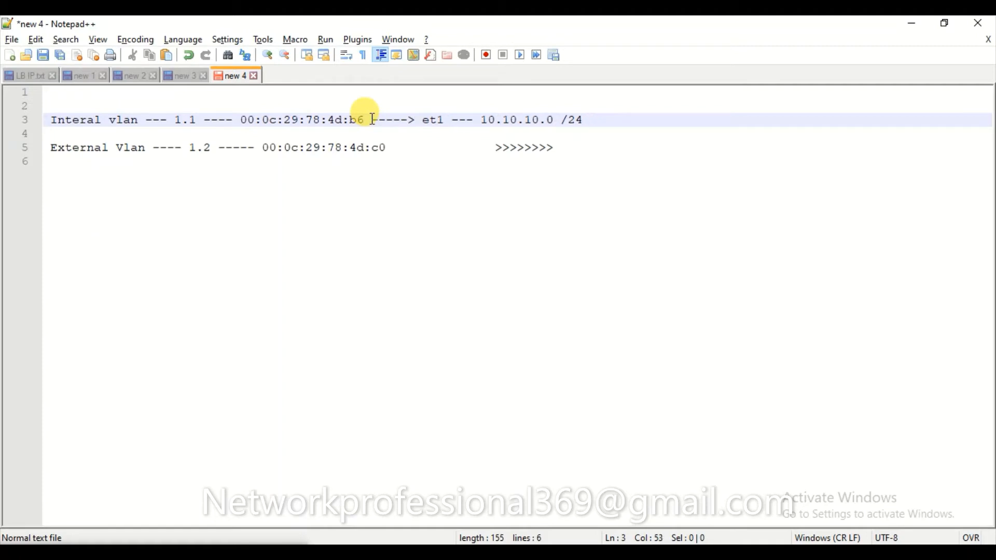
pyautogui.write('Vmnet1')
pyautogui.press('Left')
pyautogui.write('>>>>>>>>>>>>>')
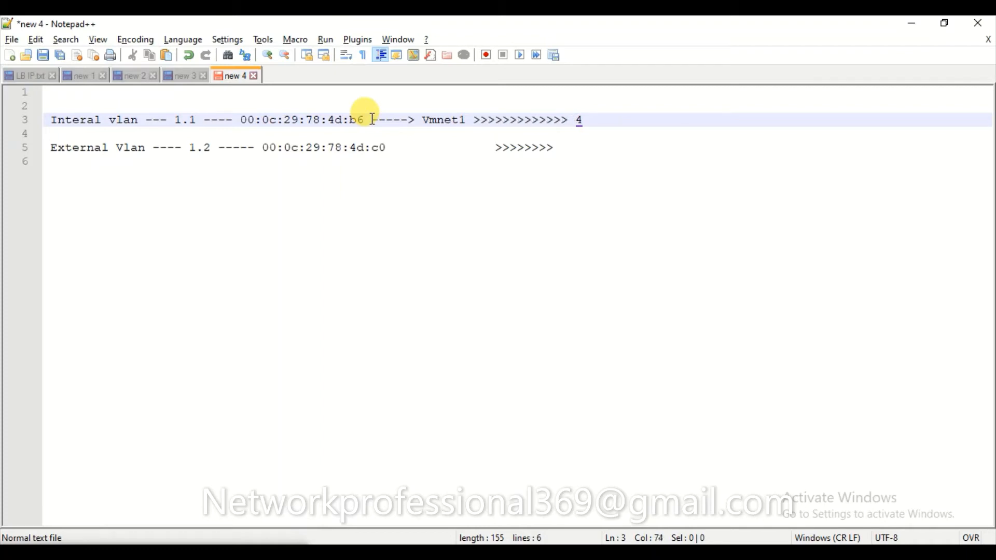
pyautogui.press('Delete')
pyautogui.write('10.10.10.0 /24')
# Map the External Vlan line to '----> Vmnet8' and 172.16.0.0 /24, starting a new line.
pyautogui.click(404, 149)
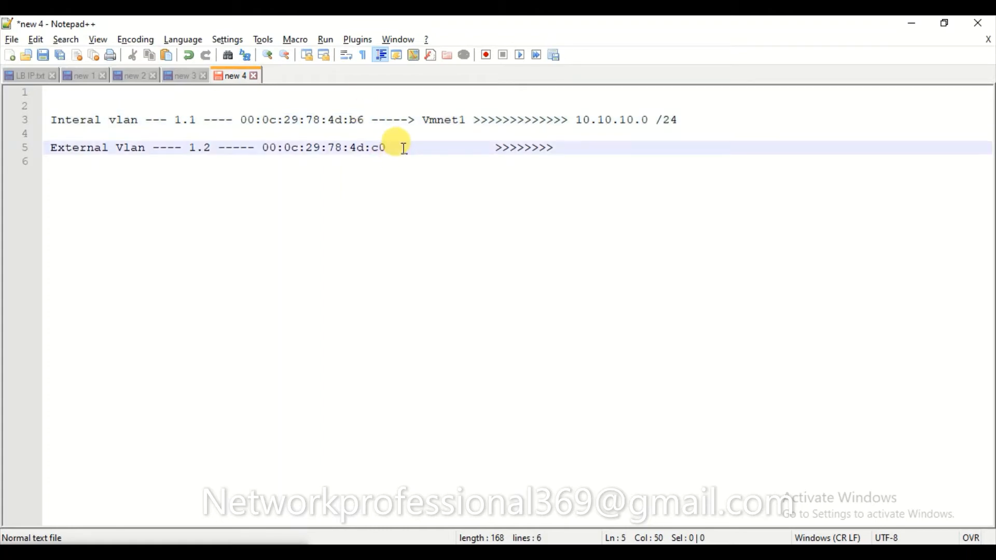
pyautogui.write('----')
pyautogui.write('> Vmn')
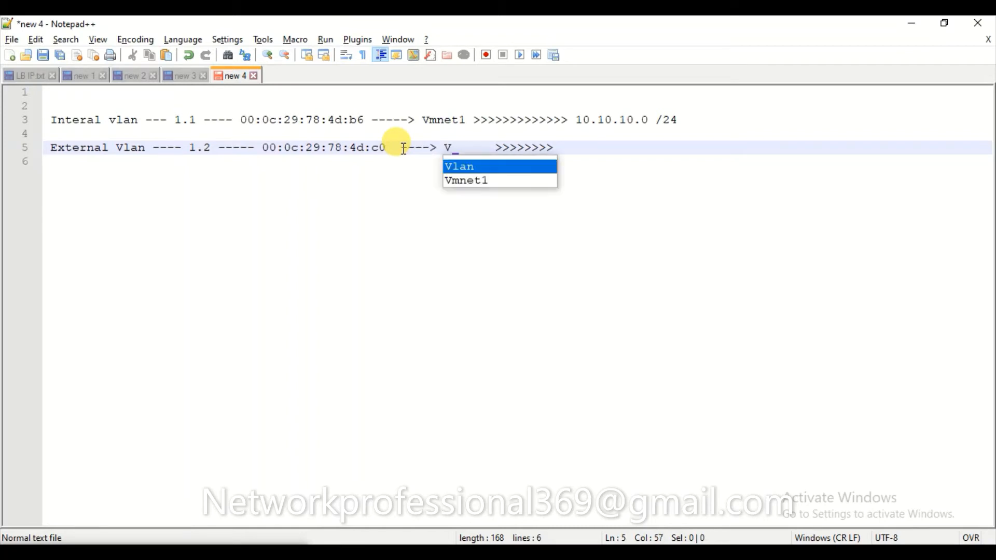
pyautogui.write('et')
pyautogui.press('BackSpace')
pyautogui.write('t8')
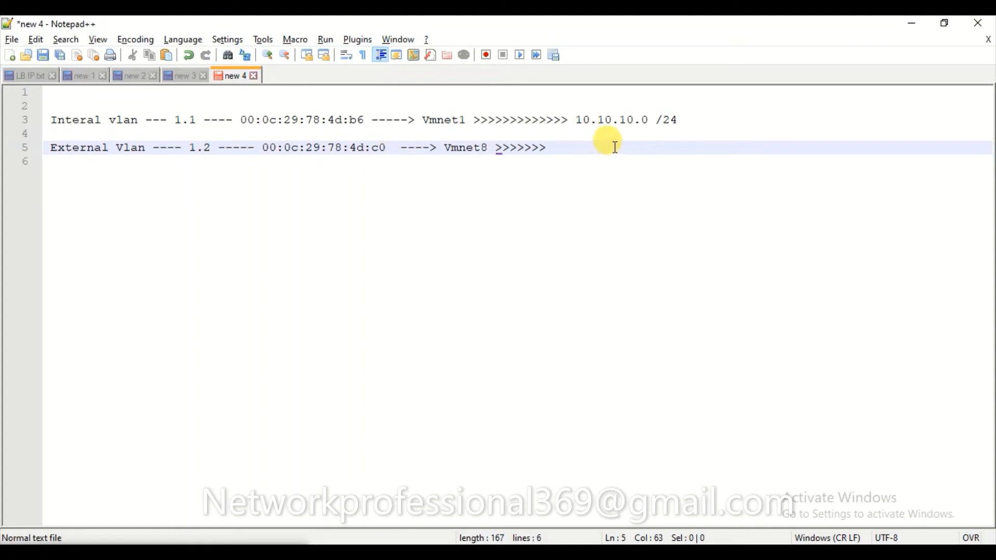
pyautogui.press('End')
pyautogui.write('172.16.0.0 /24')
pyautogui.press('Return')
pyautogui.press('Return')
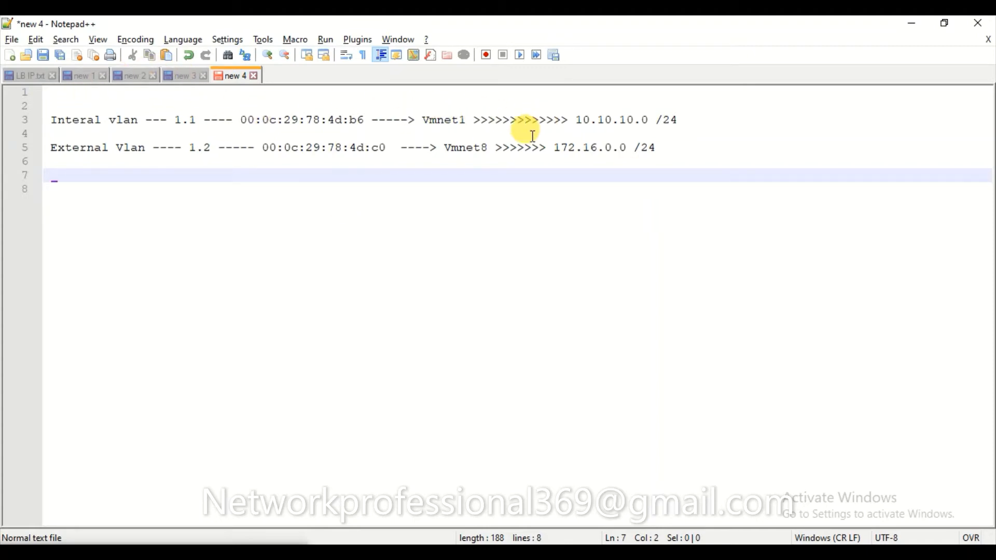
# Add blank lines below the VLAN notes and bring up the lab VM window.
pyautogui.press('Return')
pyautogui.press('Return')
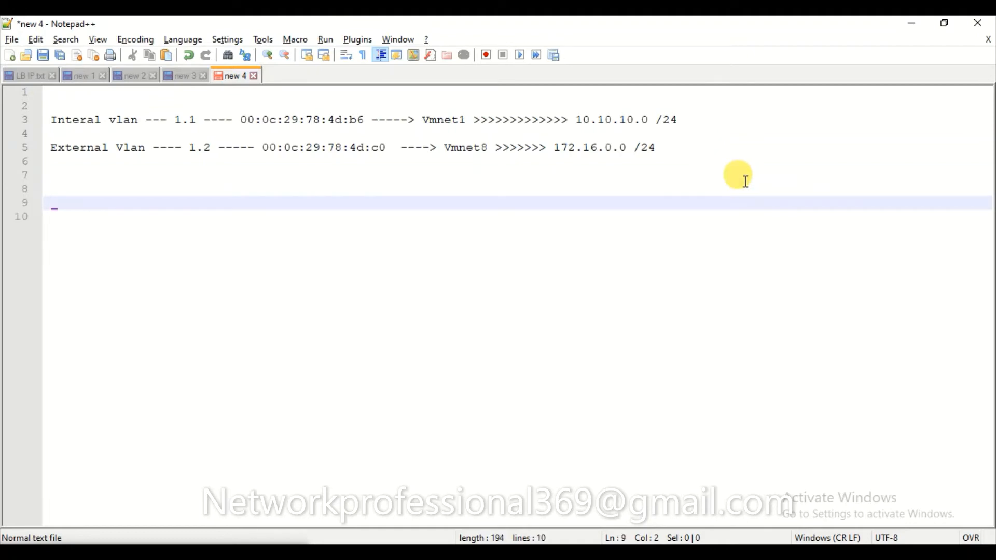
pyautogui.hotkey('alt', 'Tab')
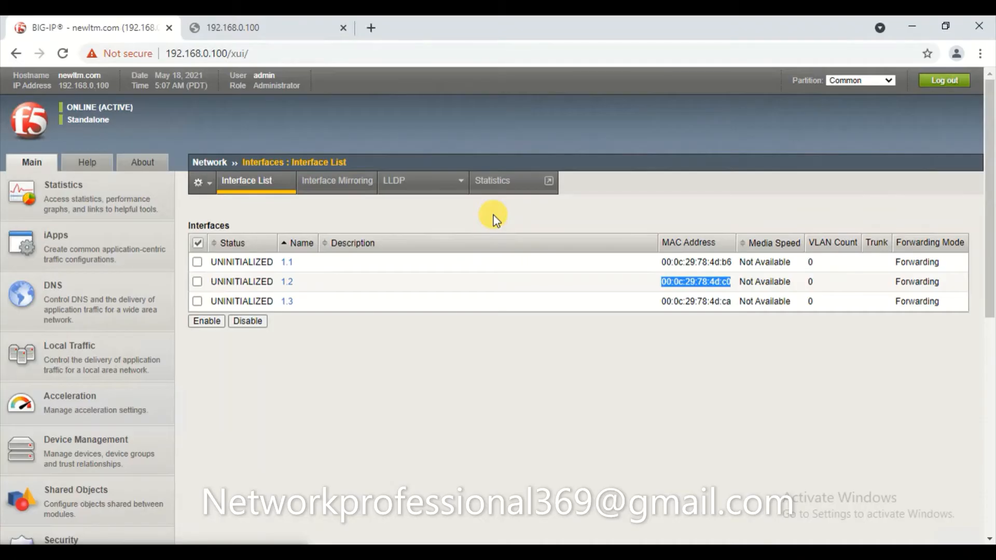
pyautogui.hotkey('alt', 'Tab')
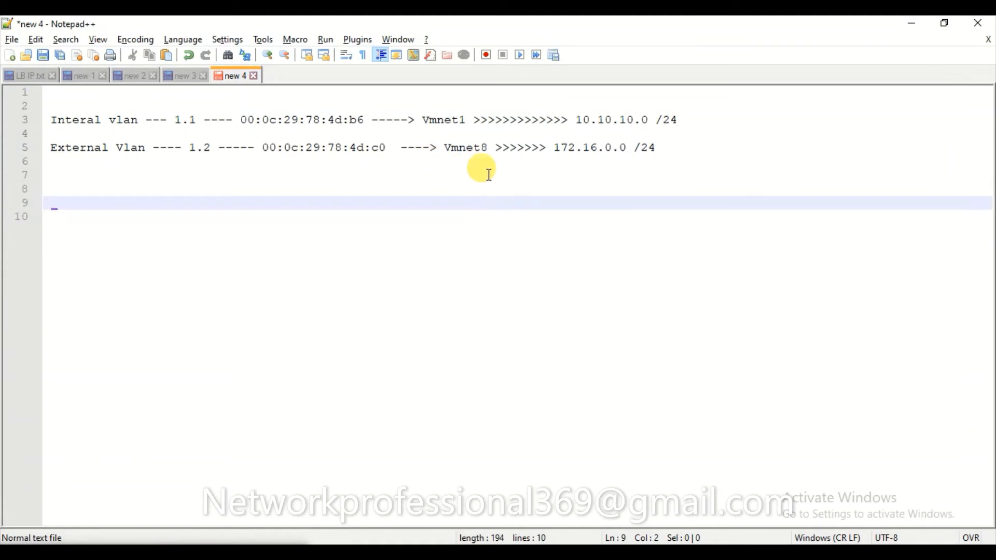
pyautogui.click(529, 555)
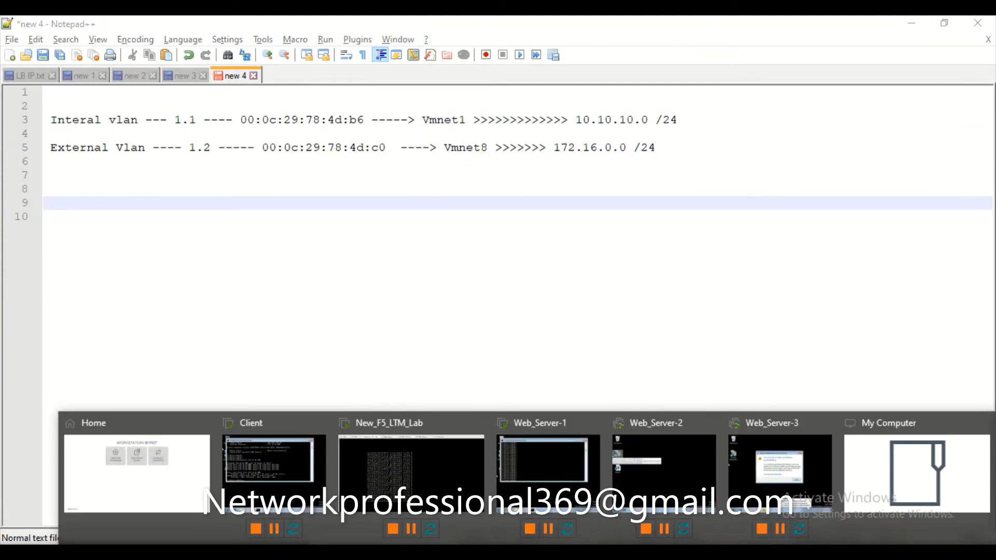
# Copy Network Adapter 2's VMnet1 MAC address 00:0C:29:78:4D:B6 from its advanced settings.
pyautogui.click(91, 482)
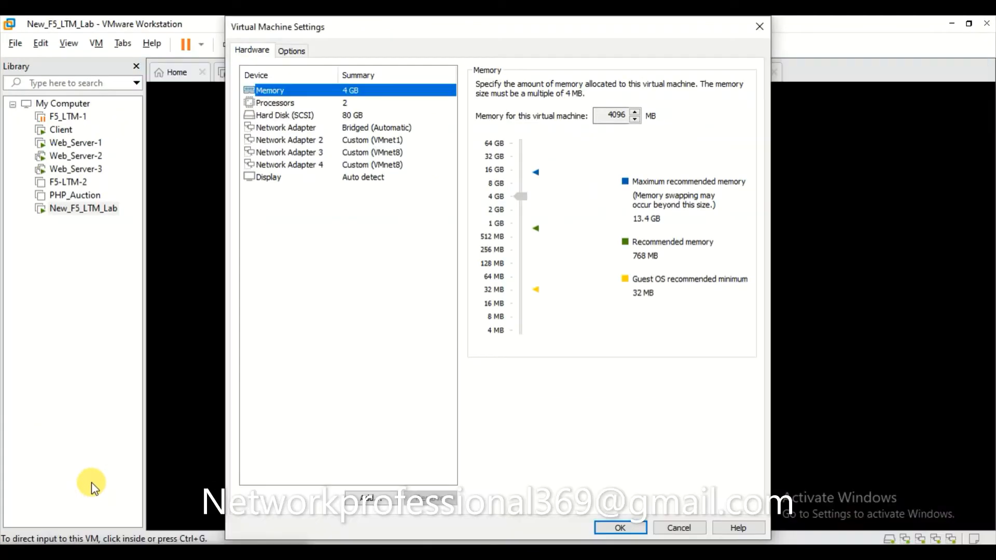
pyautogui.click(298, 130)
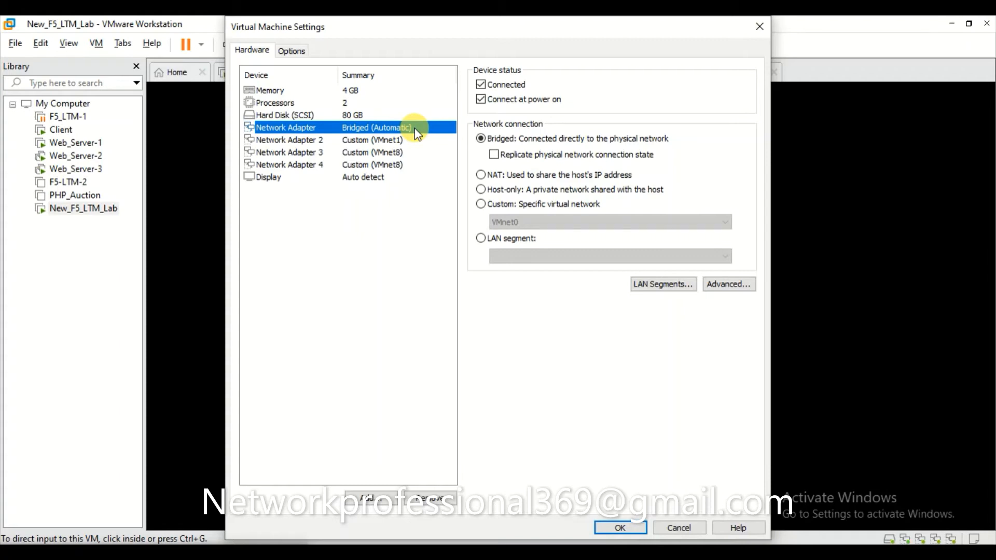
pyautogui.click(381, 145)
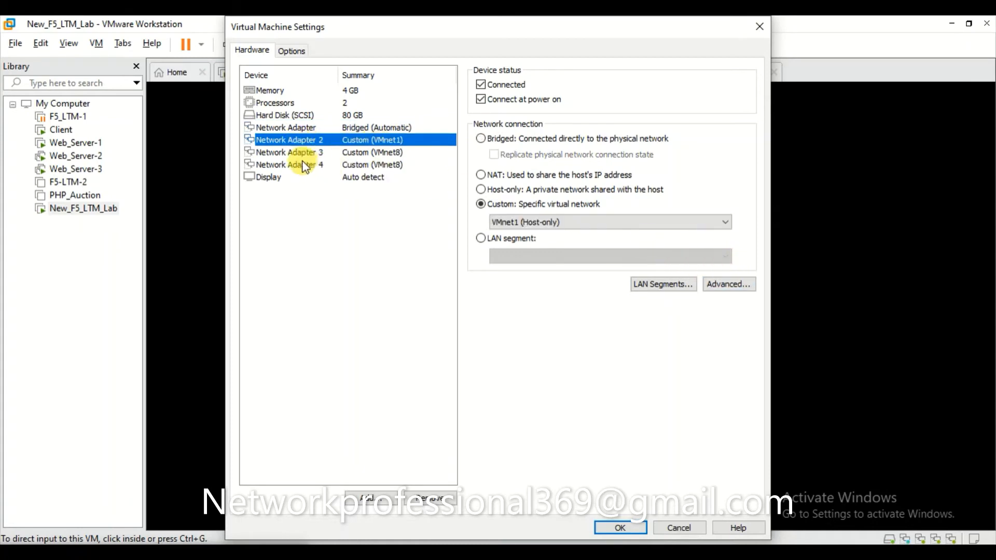
pyautogui.click(729, 287)
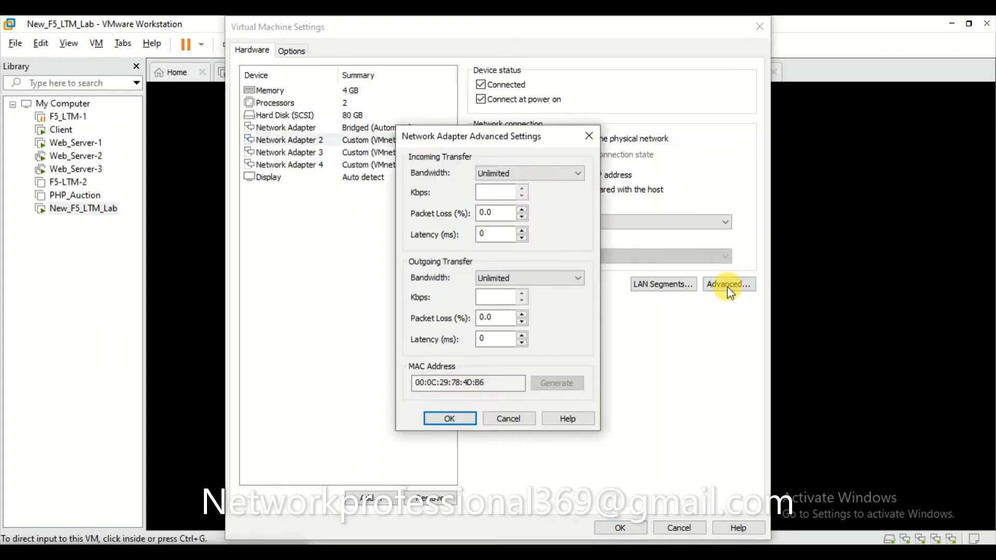
pyautogui.click(511, 382)
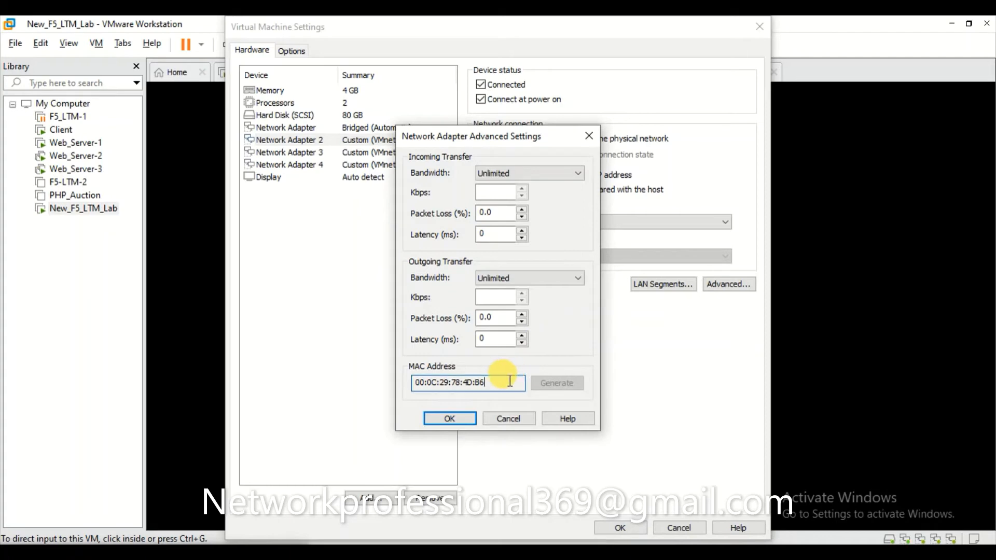
pyautogui.moveTo(510, 382); pyautogui.dragTo(362, 382)
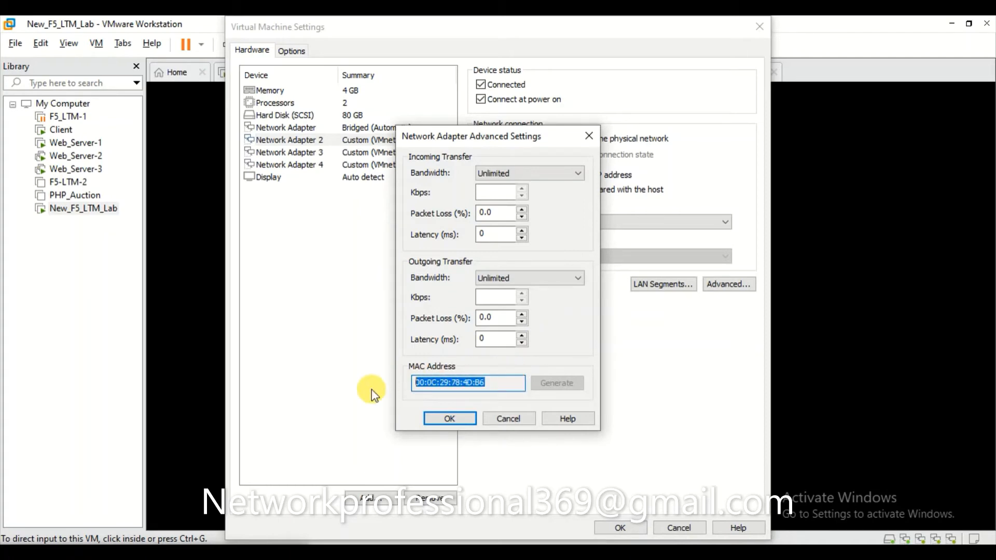
pyautogui.hotkey('ctrl', 'c')
pyautogui.hotkey('alt', 'Tab')
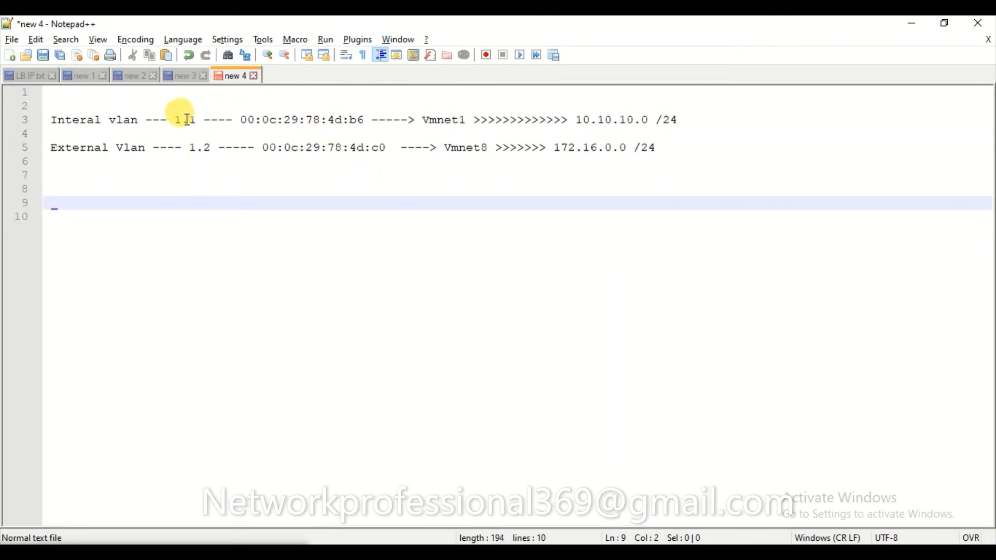
# Match interface 1.1's MAC 00:0c:29:78:4d:b6 to the VMnet1 adapter, then close Advanced Settings.
pyautogui.hotkey('alt', 'Tab')
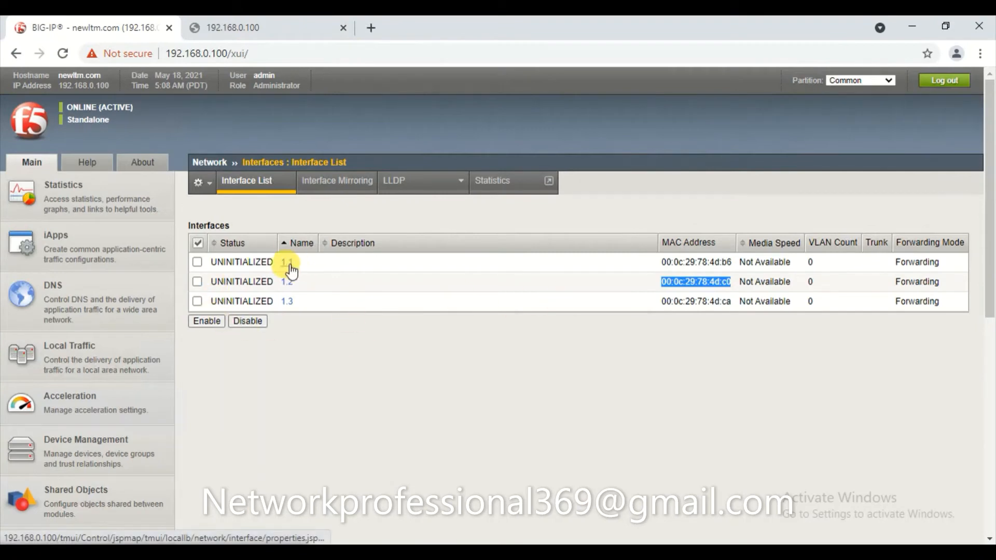
pyautogui.tripleClick(719, 263)
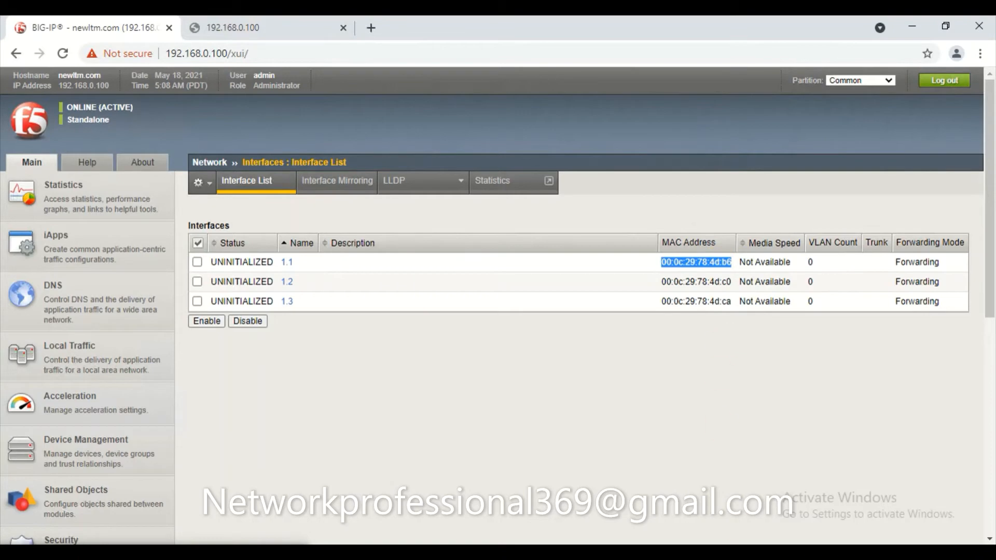
pyautogui.click(524, 553)
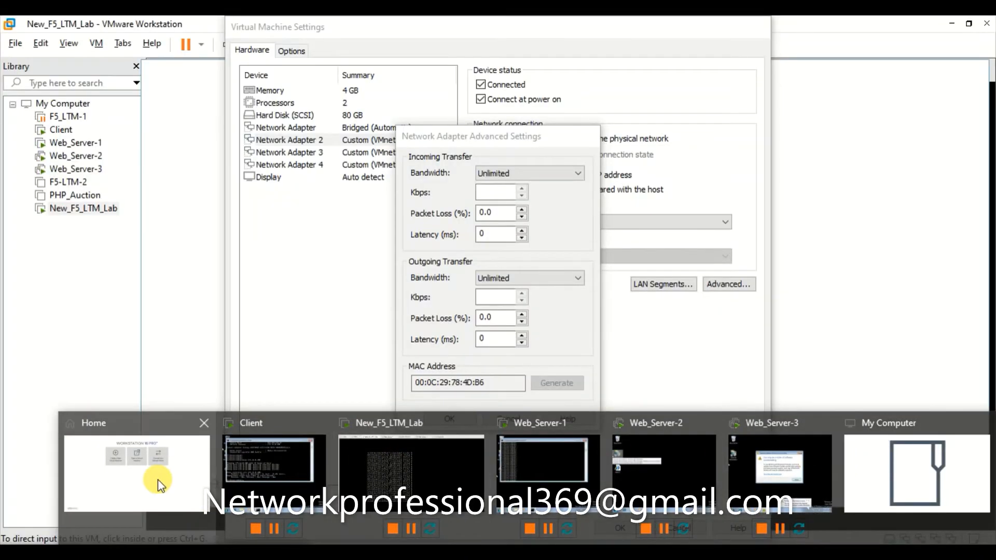
pyautogui.click(157, 479)
pyautogui.moveTo(457, 136); pyautogui.dragTo(555, 109)
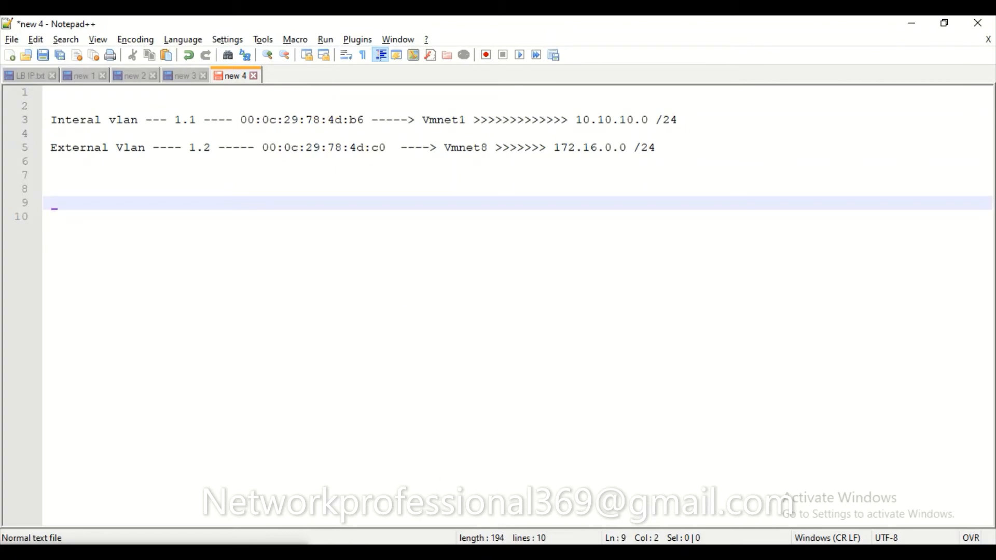
pyautogui.hotkey('alt', 'Tab')
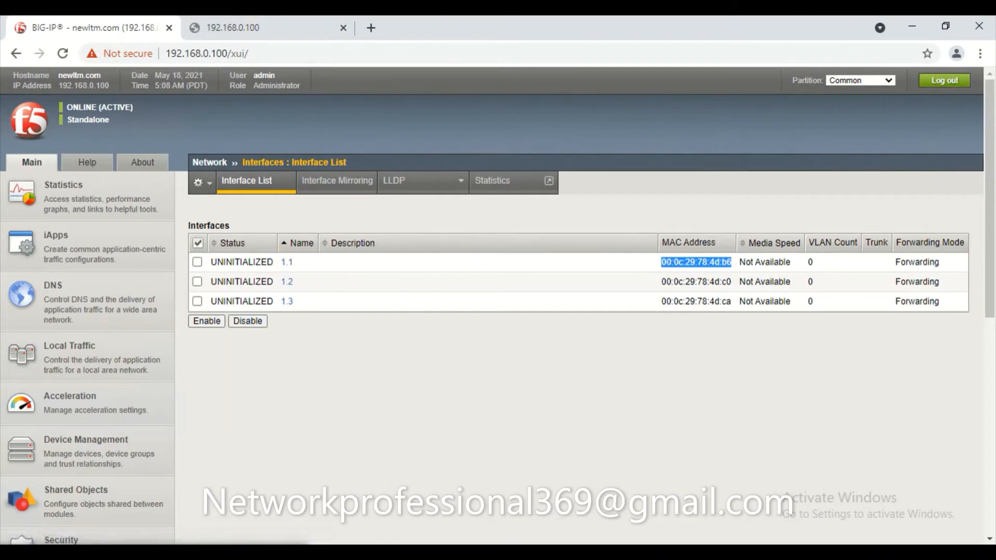
pyautogui.click(710, 552)
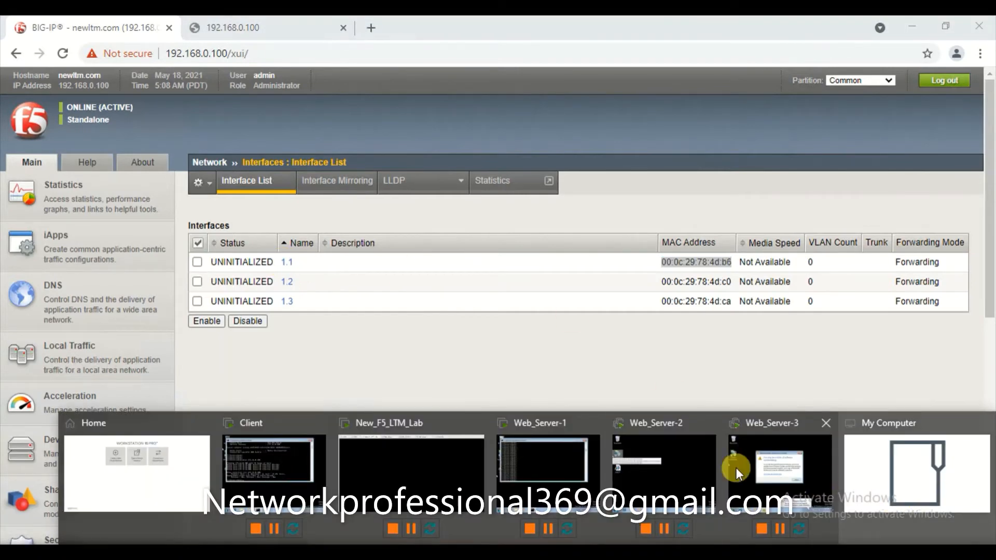
pyautogui.click(933, 471)
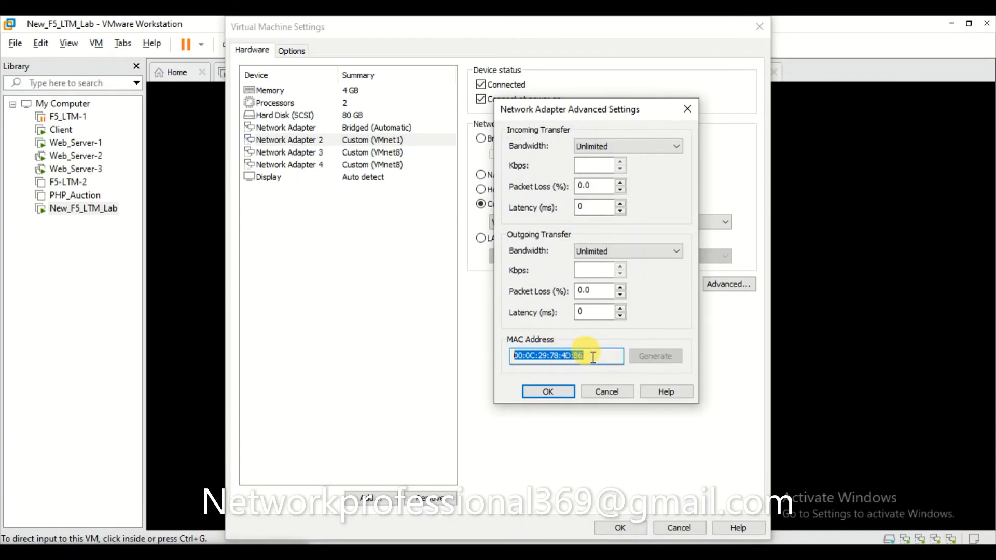
pyautogui.click(688, 110)
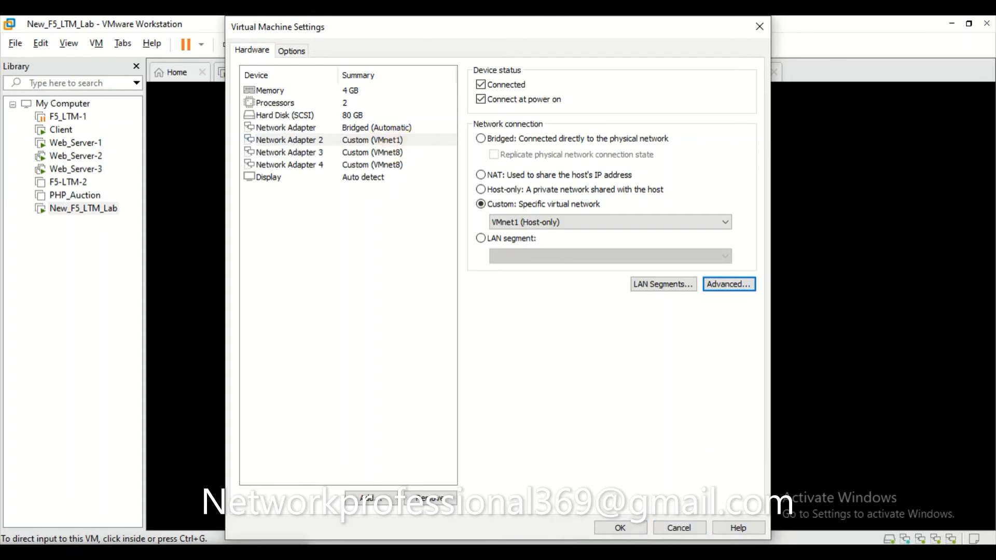
# Check the notes mapping 1.1 to Vmnet1 and keep adapter 2 on VMnet1 (Host-only).
pyautogui.hotkey('alt', 'Tab')
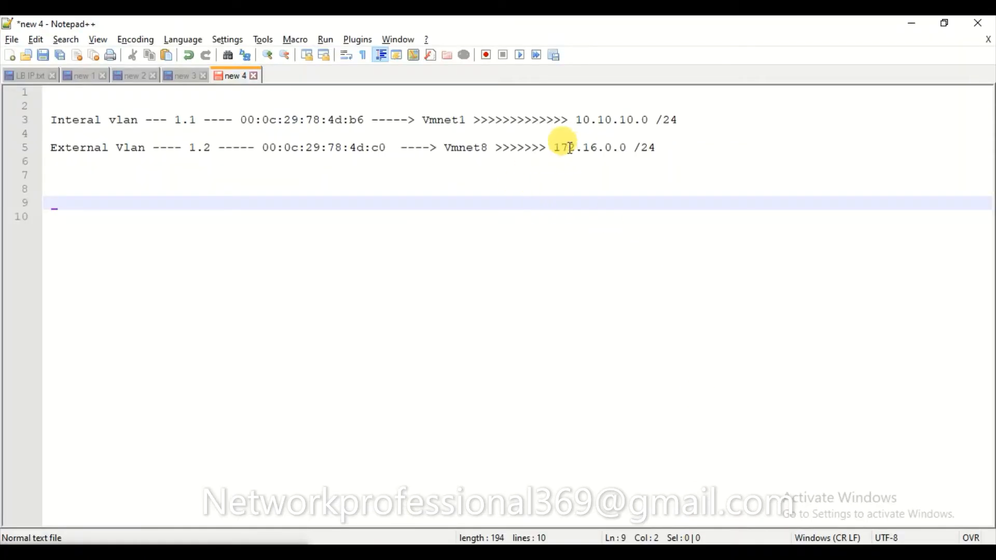
pyautogui.click(199, 121)
pyautogui.moveTo(199, 121); pyautogui.dragTo(175, 121)
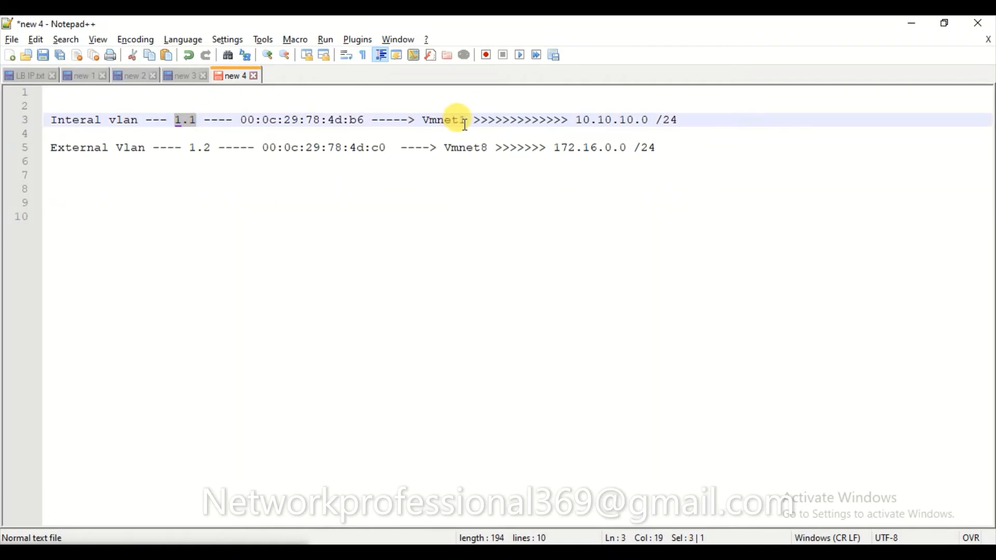
pyautogui.moveTo(424, 121); pyautogui.dragTo(467, 120)
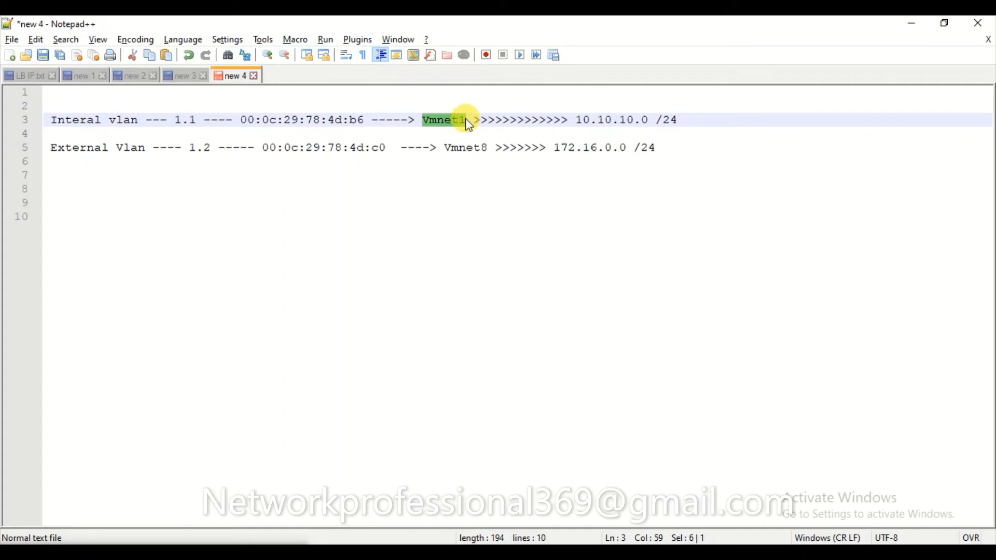
pyautogui.hotkey('alt', 'Tab')
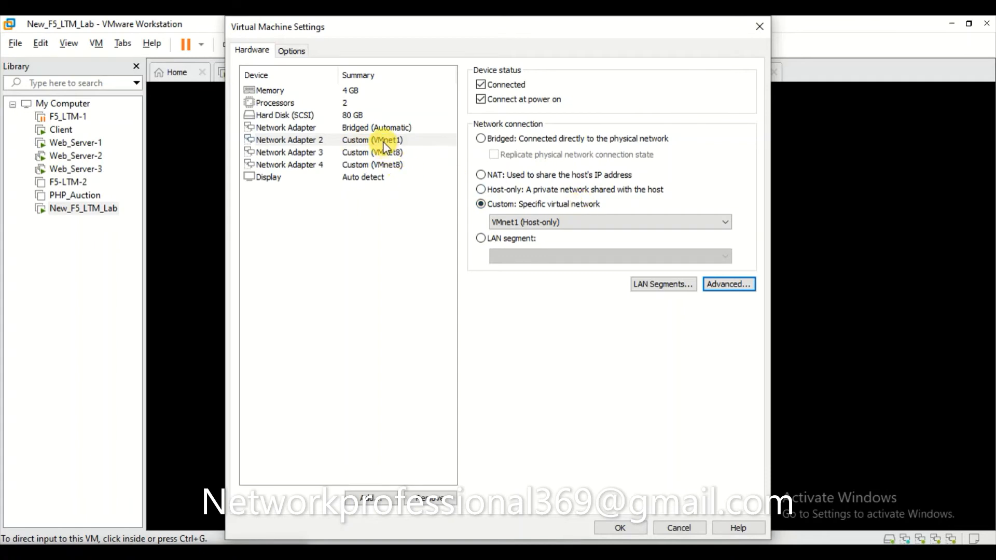
pyautogui.click(548, 222)
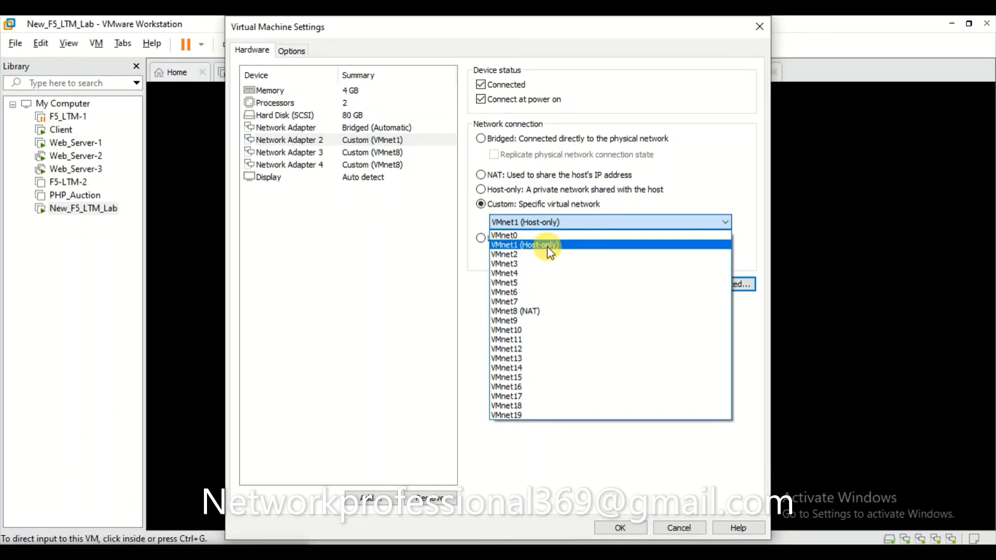
pyautogui.click(548, 246)
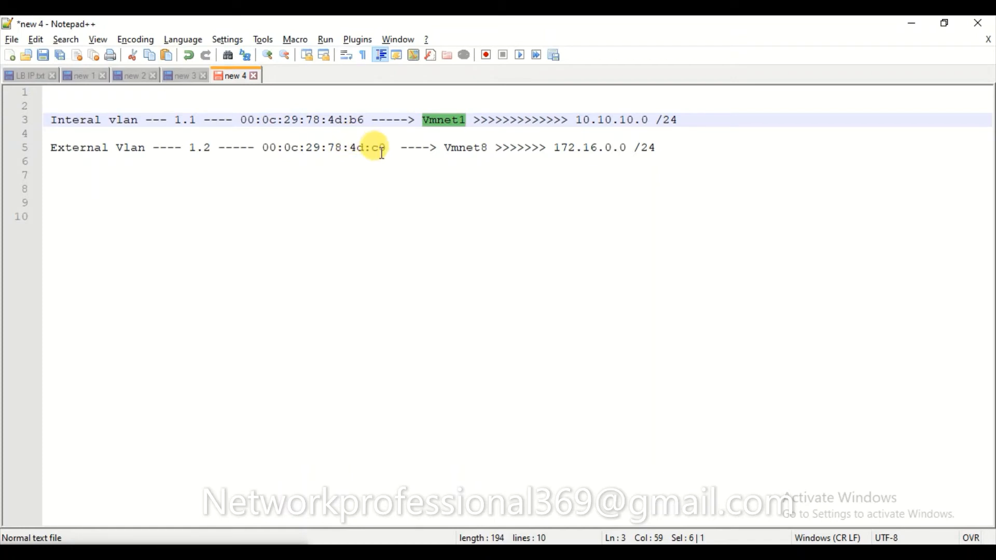
pyautogui.hotkey('alt', 'Tab')
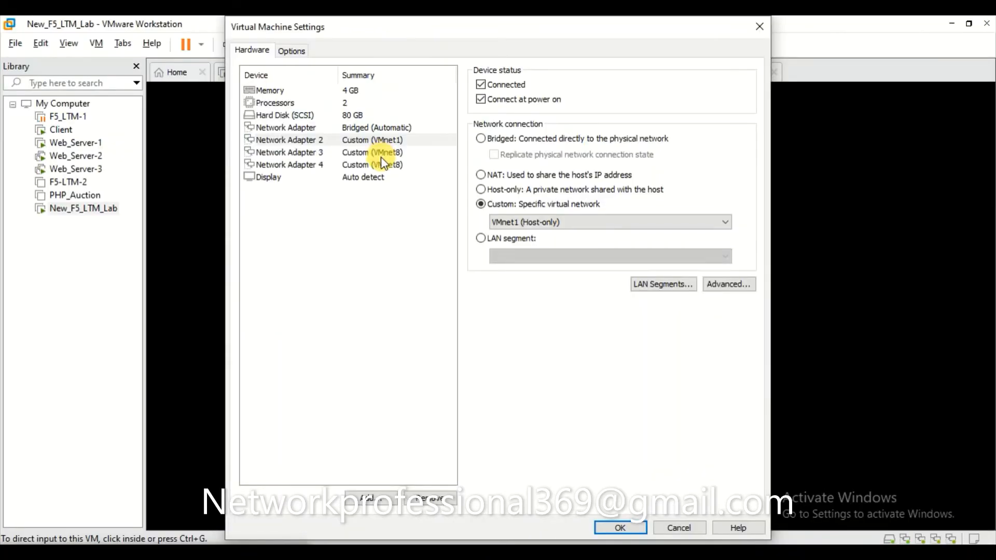
# Verify Network Adapter 3's MAC 00:0C:29:78:4D:C0, keep it on VMnet8 (NAT), and apply.
pyautogui.click(383, 154)
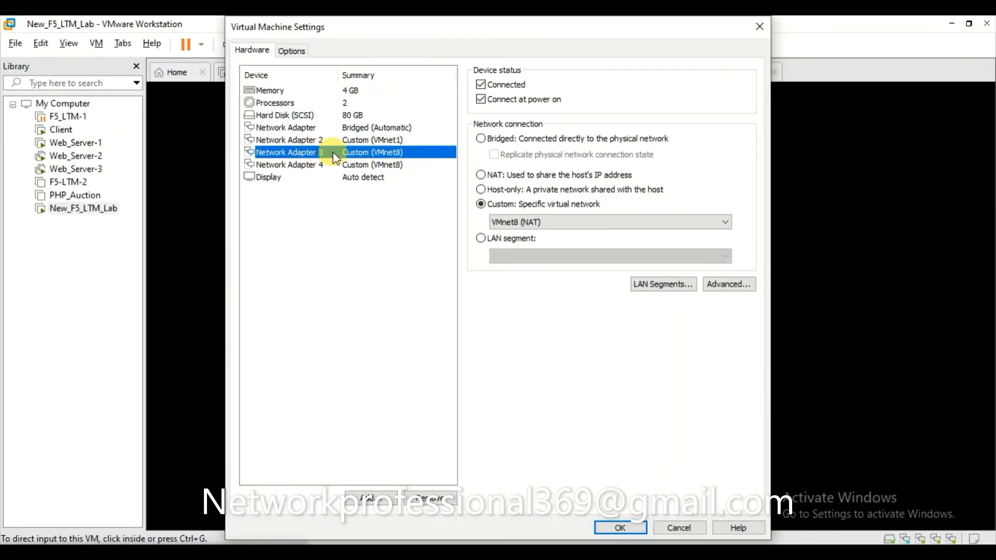
pyautogui.click(722, 286)
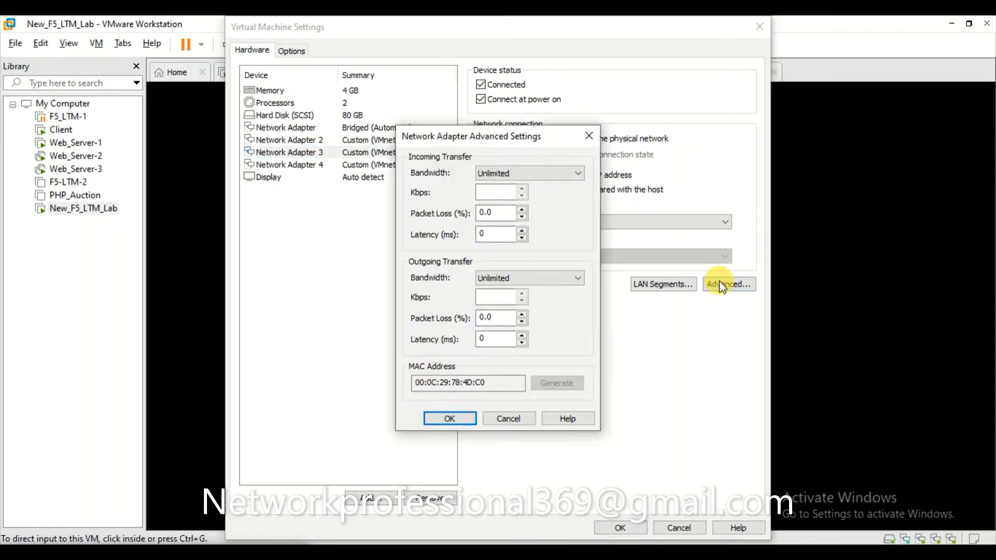
pyautogui.doubleClick(501, 382)
pyautogui.click(505, 382)
pyautogui.moveTo(505, 382); pyautogui.dragTo(406, 383)
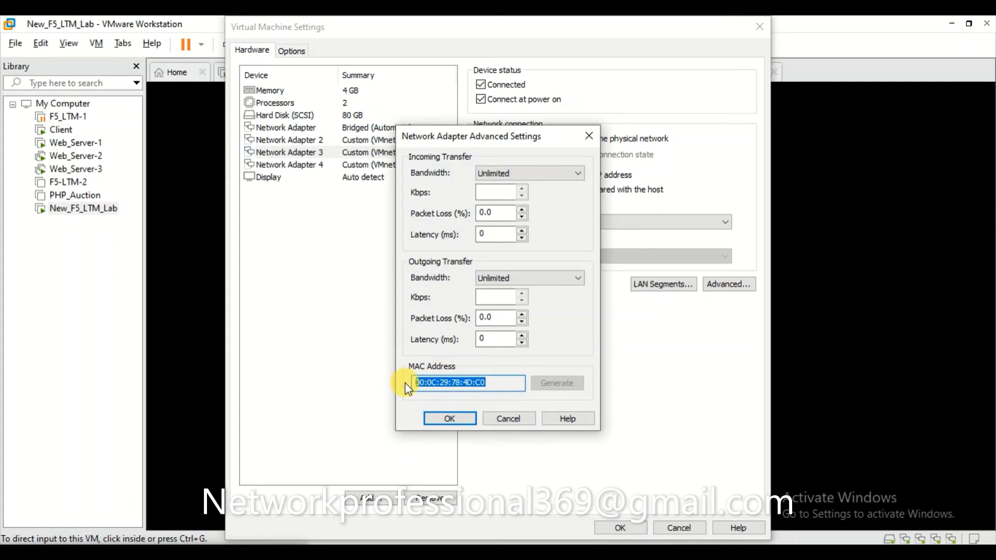
pyautogui.click(447, 418)
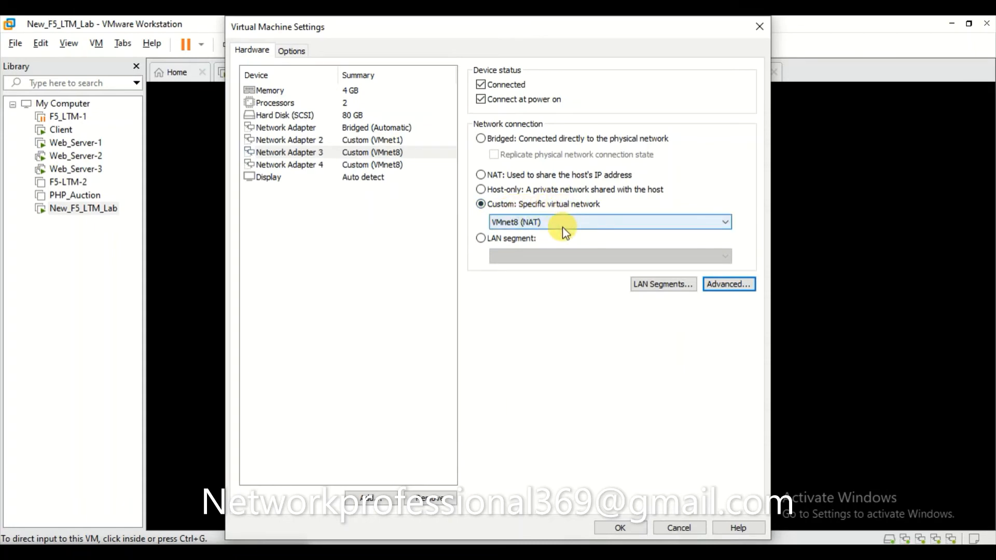
pyautogui.click(531, 223)
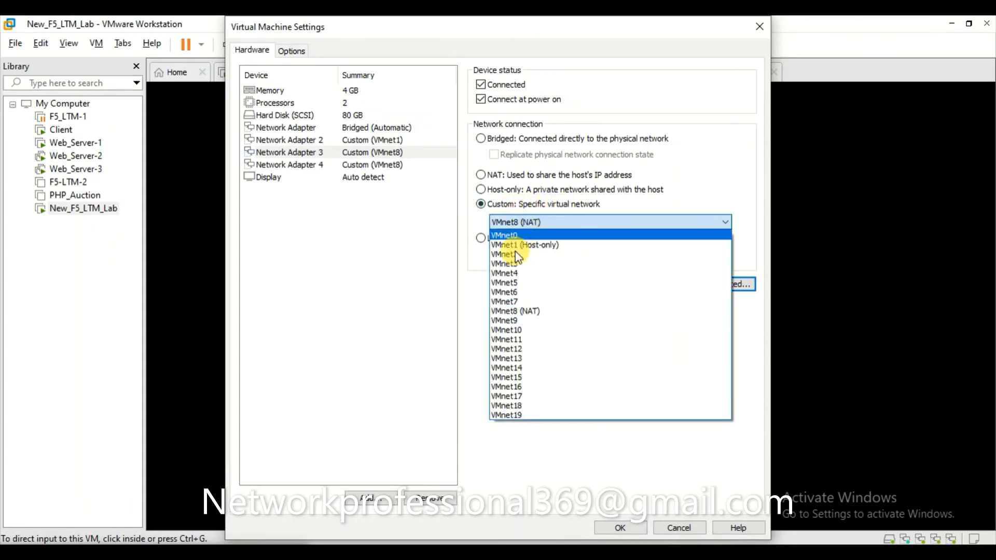
pyautogui.click(529, 312)
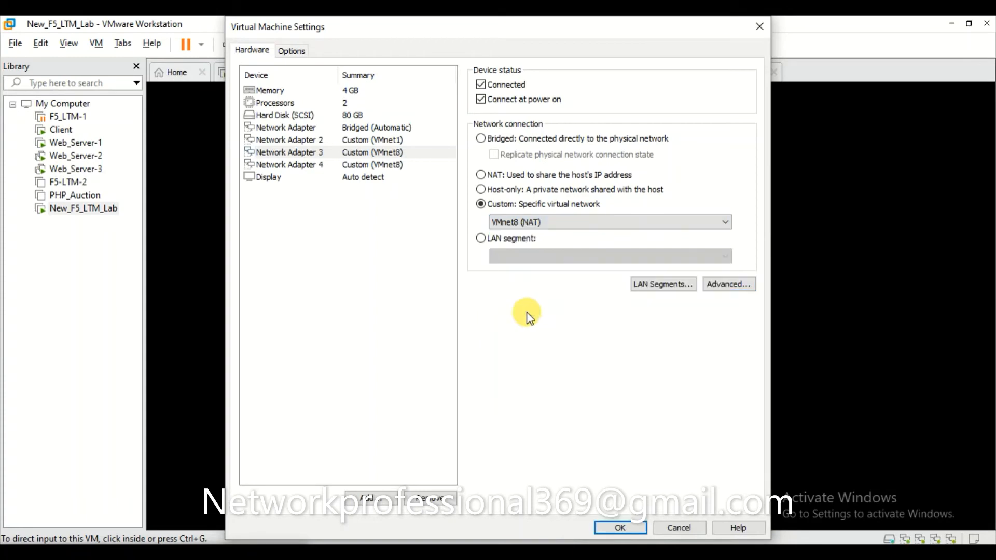
pyautogui.click(619, 527)
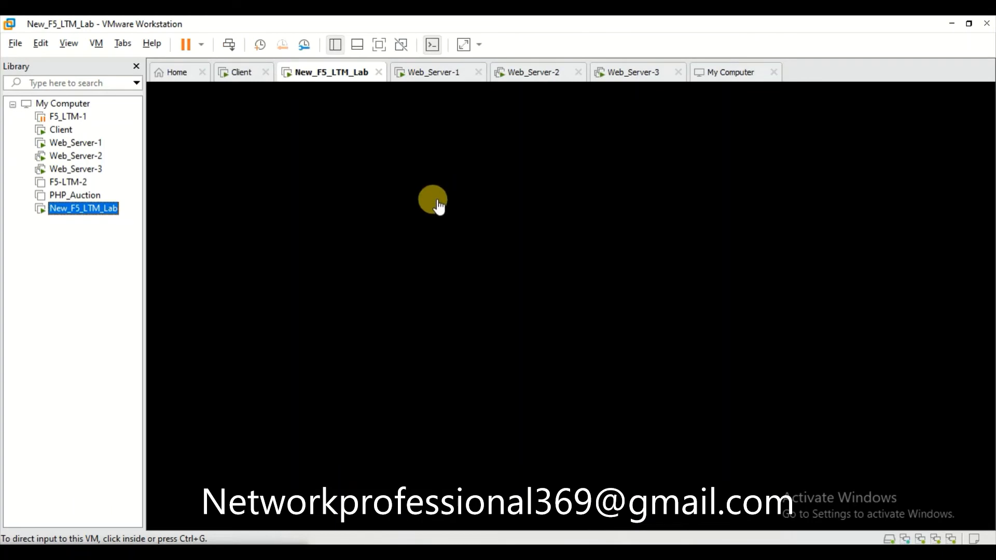
# Confirm the Client VM's network adapter stays on VMnet8 (NAT) and close its settings.
pyautogui.rightClick(64, 132)
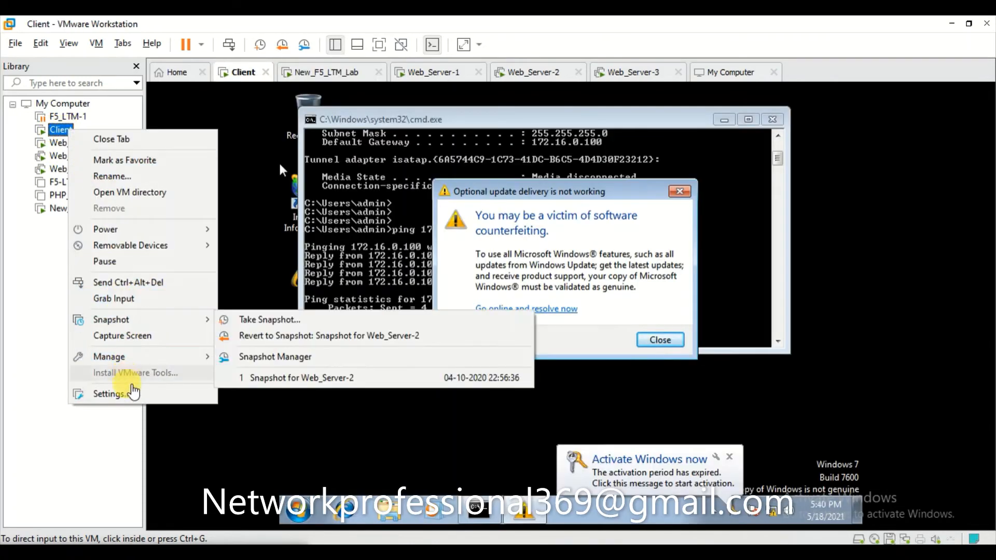
pyautogui.click(136, 402)
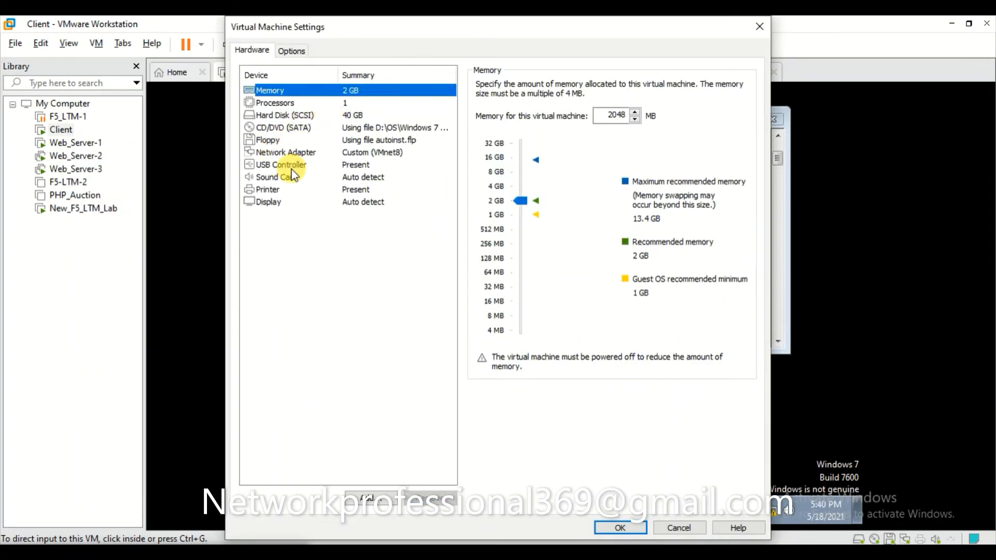
pyautogui.click(288, 151)
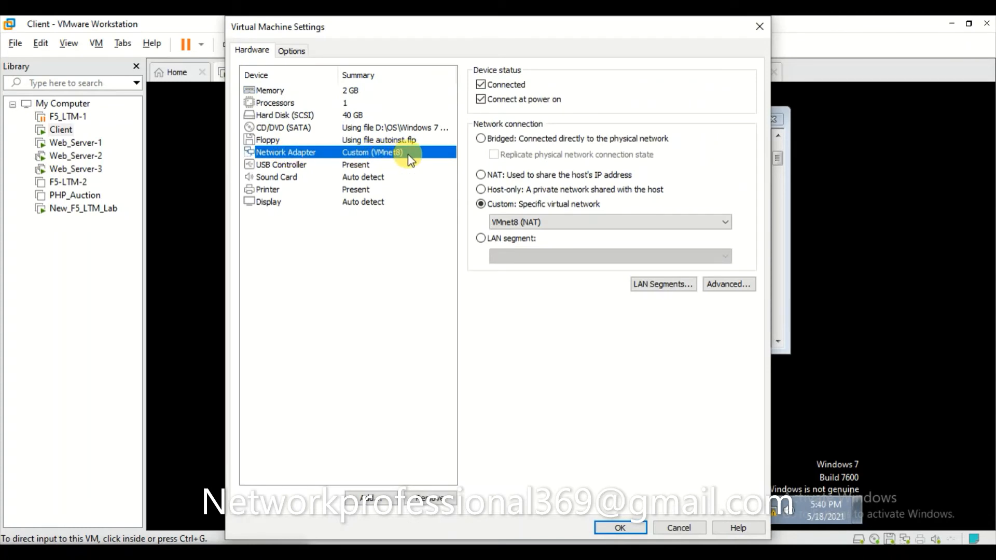
pyautogui.click(556, 224)
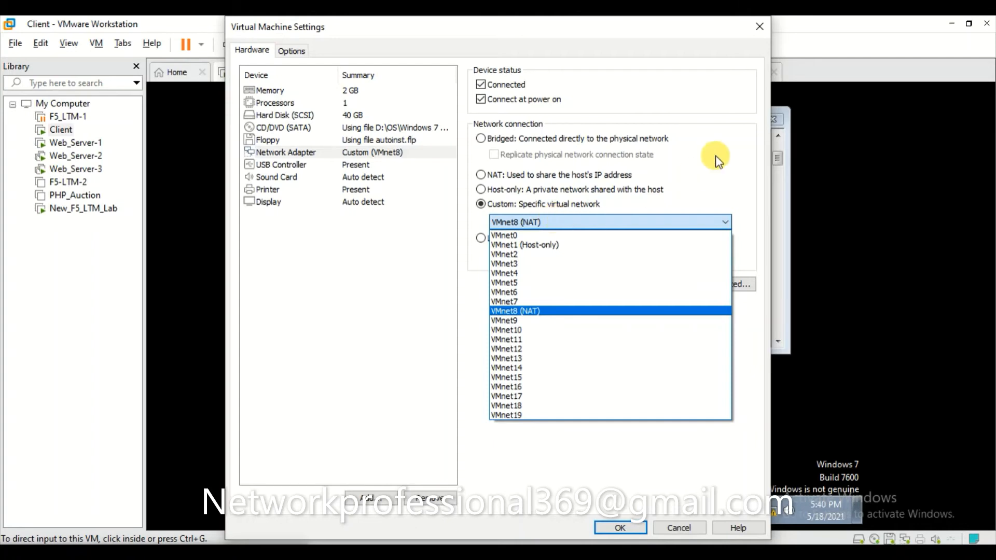
pyautogui.click(348, 305)
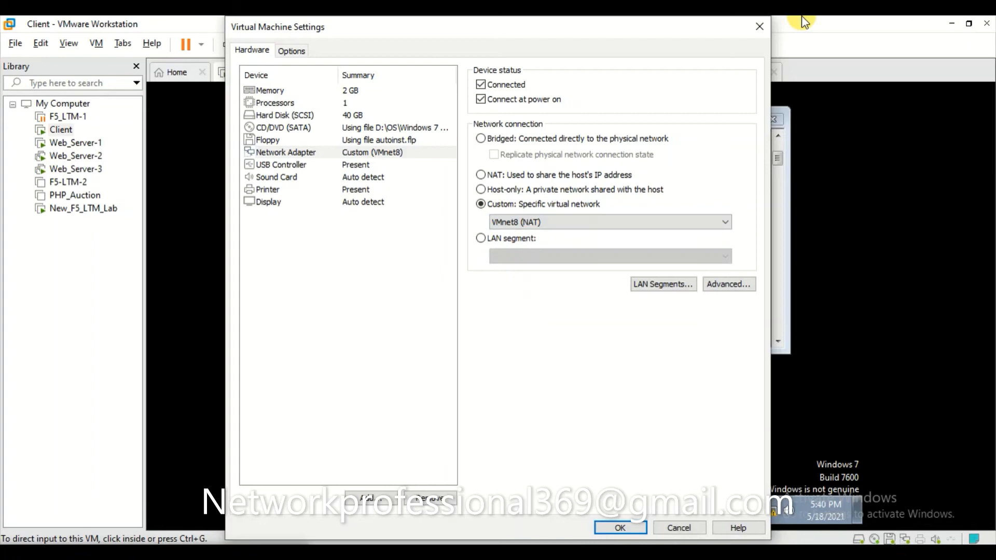
pyautogui.click(760, 27)
pyautogui.rightClick(76, 147)
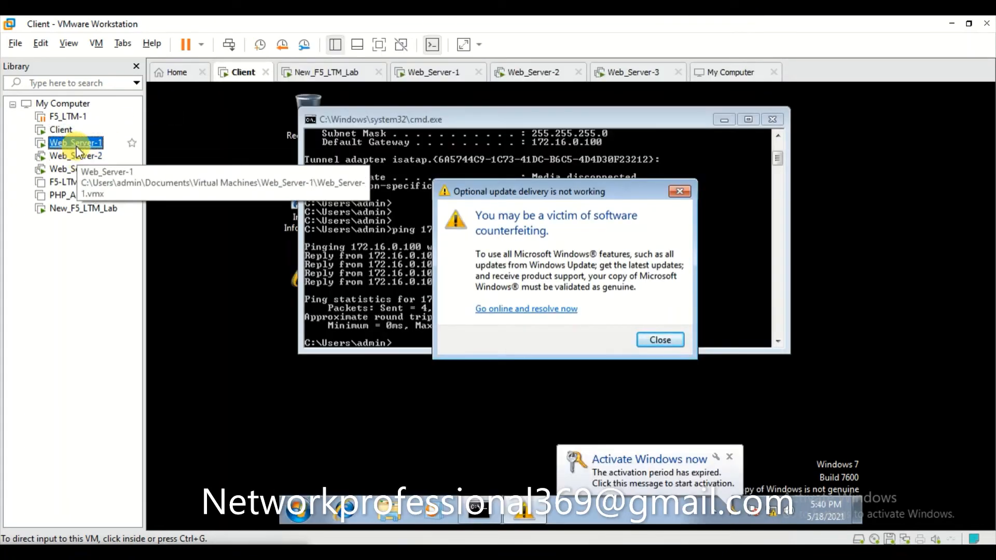
# Keep Web_Server-1's network adapter on Custom VMnet1 (Host-only) and close its settings with OK.
pyautogui.click(157, 415)
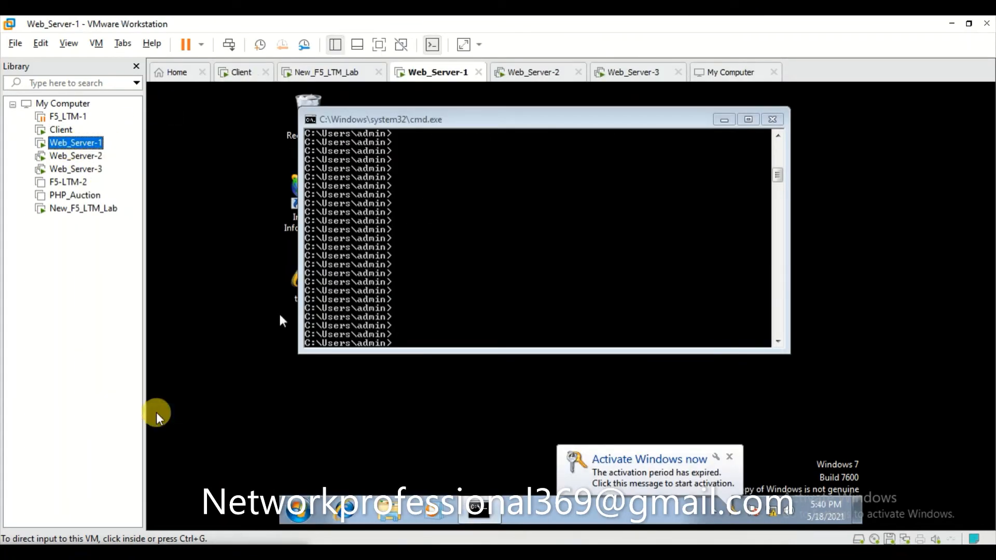
pyautogui.click(374, 153)
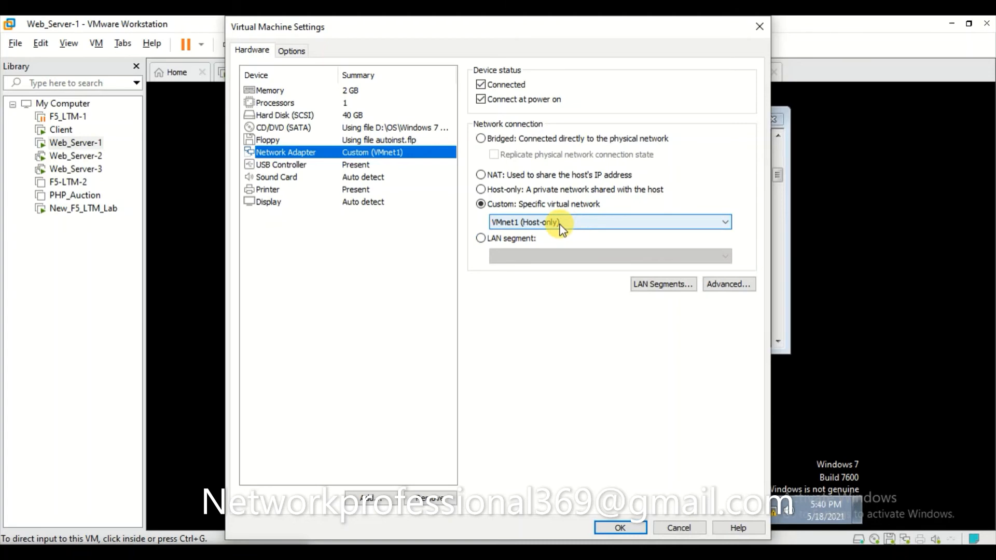
pyautogui.click(521, 139)
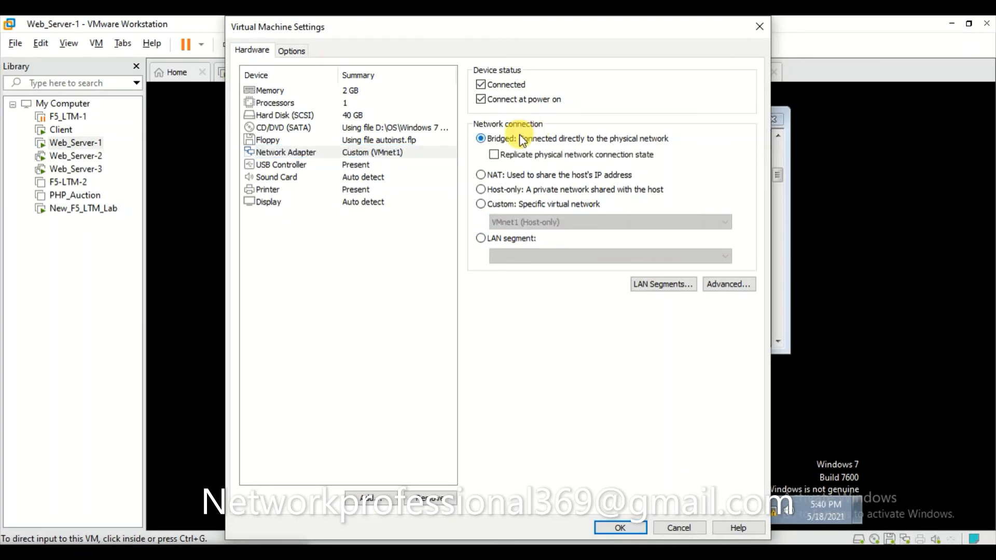
pyautogui.click(481, 204)
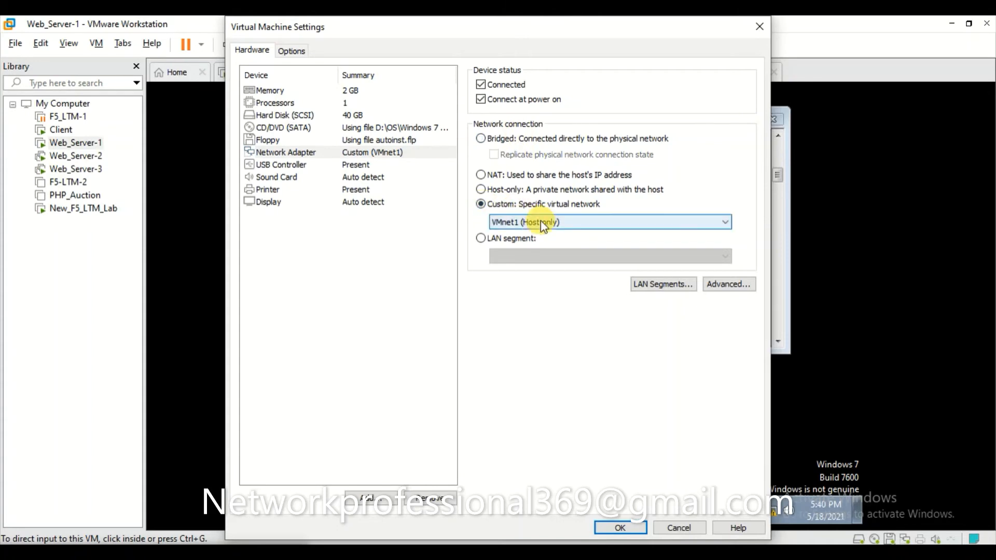
pyautogui.click(621, 528)
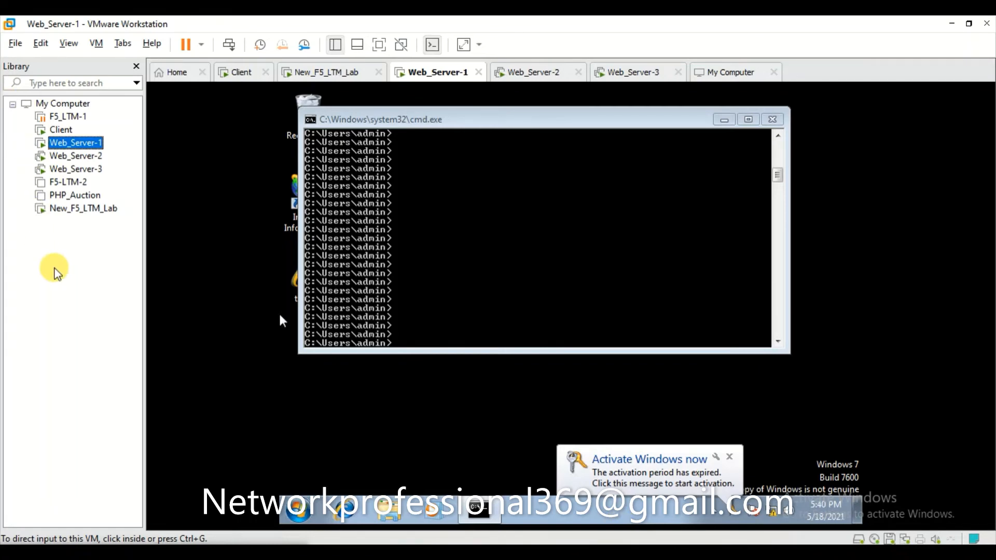
pyautogui.moveTo(626, 553)
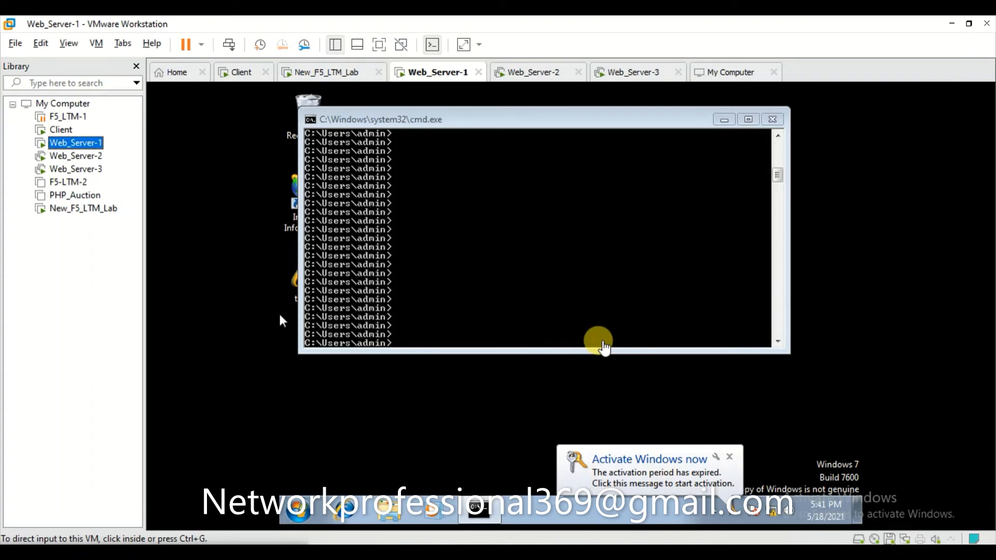
# Return to the BIG-IP utility and start a new VLAN from the VLAN list.
pyautogui.moveTo(662, 553)
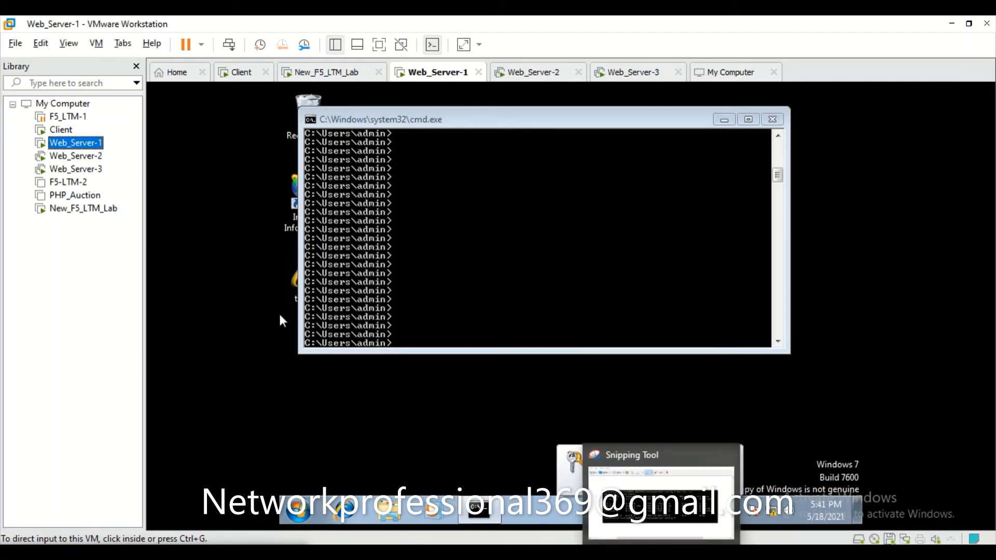
pyautogui.moveTo(485, 553)
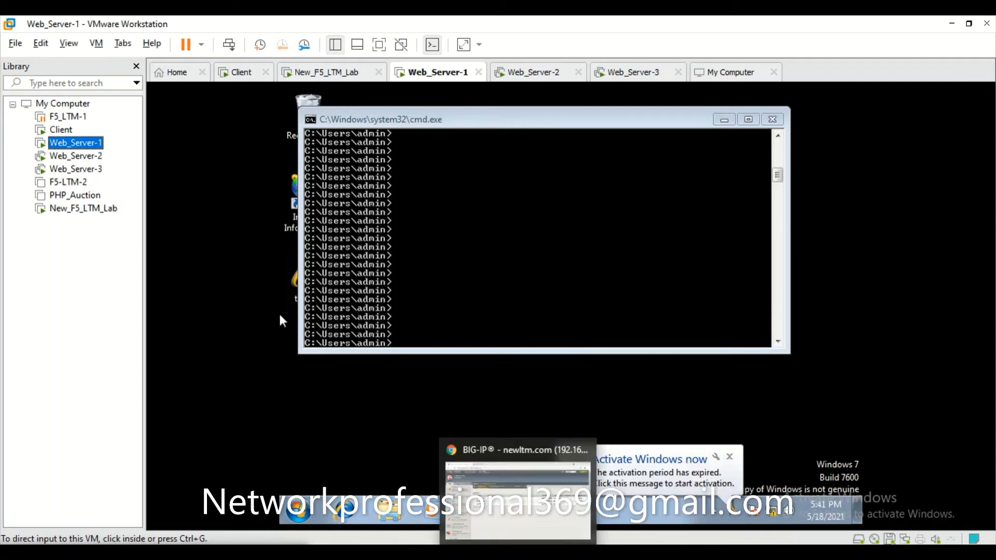
pyautogui.click(485, 476)
pyautogui.scroll(-8, 405, 384)
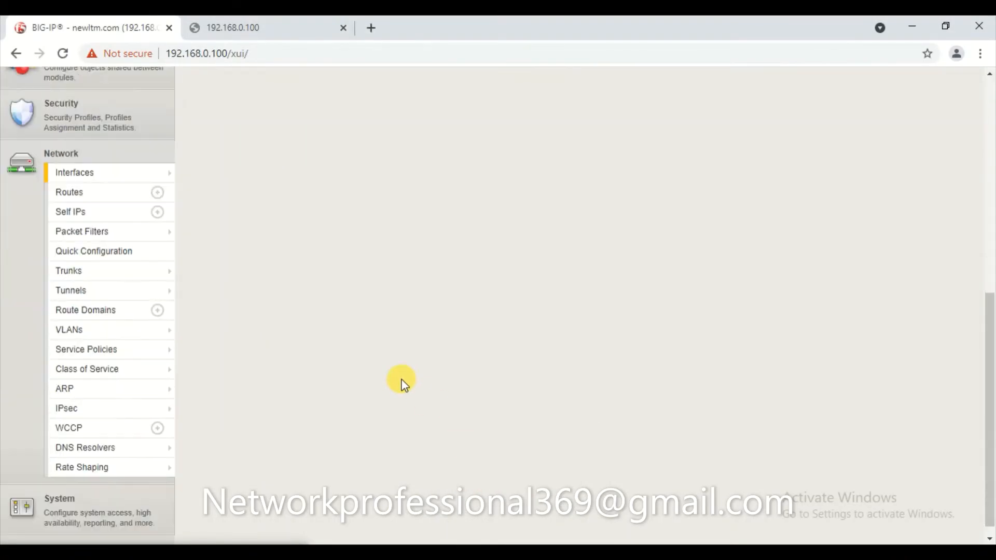
pyautogui.scroll(8, 404, 383)
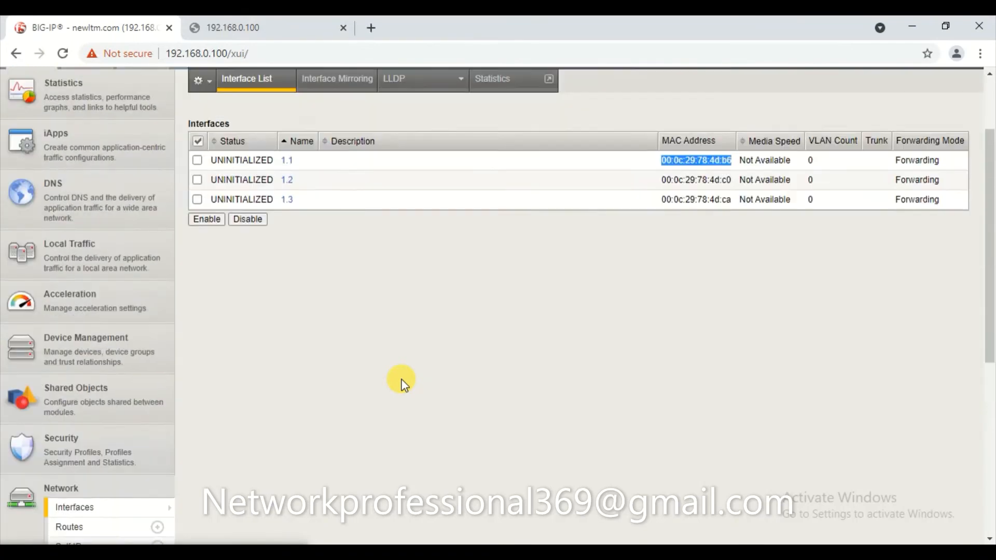
pyautogui.click(440, 368)
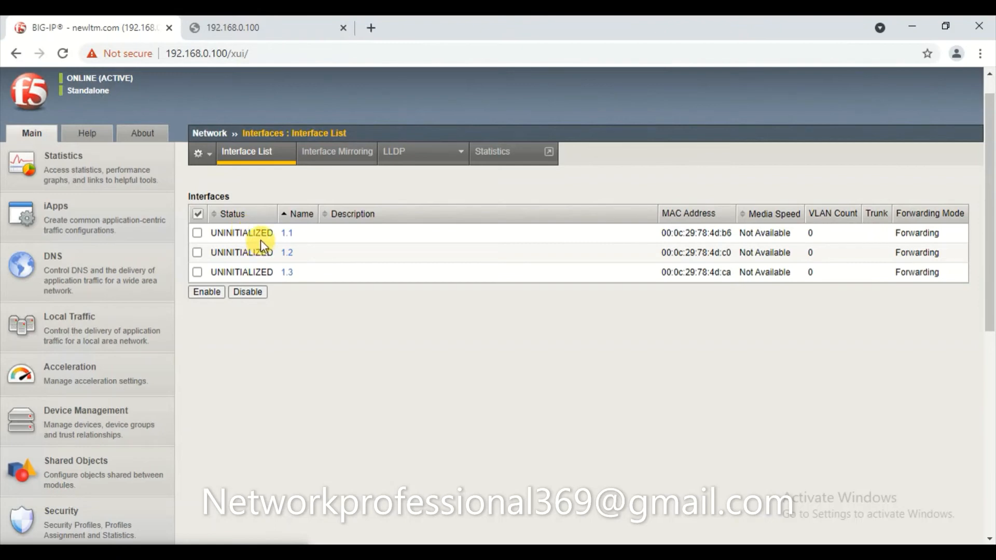
pyautogui.scroll(-8, 362, 363)
pyautogui.moveTo(75, 367)
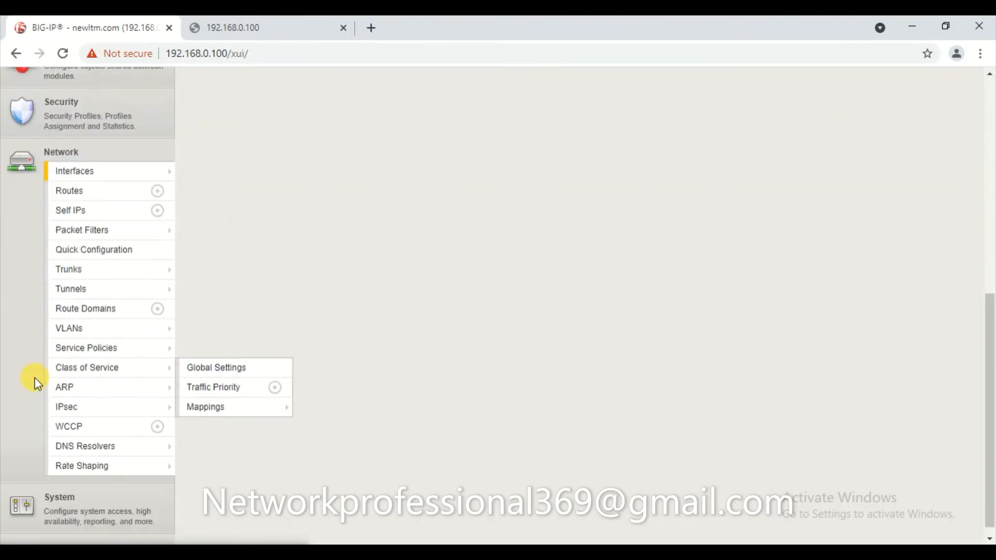
pyautogui.click(68, 332)
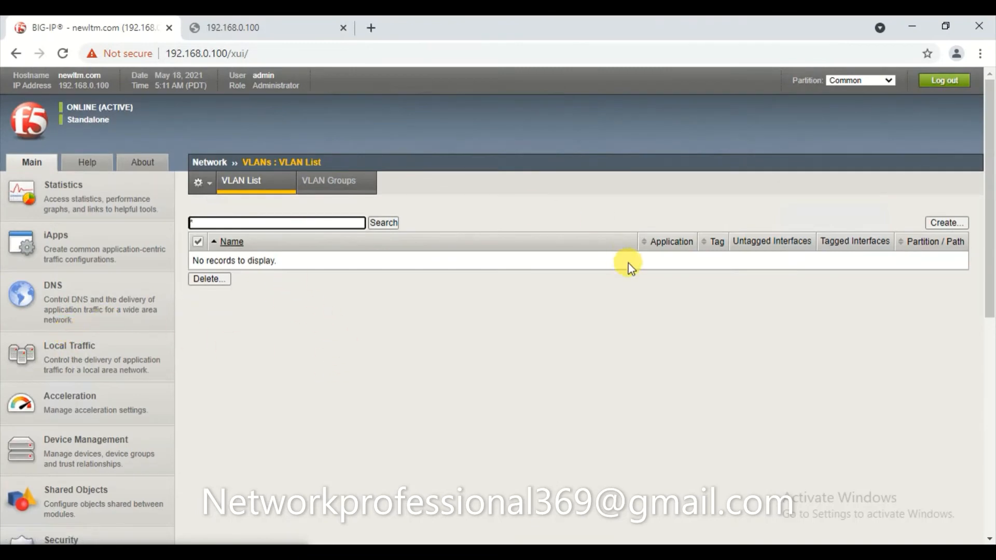
pyautogui.click(943, 224)
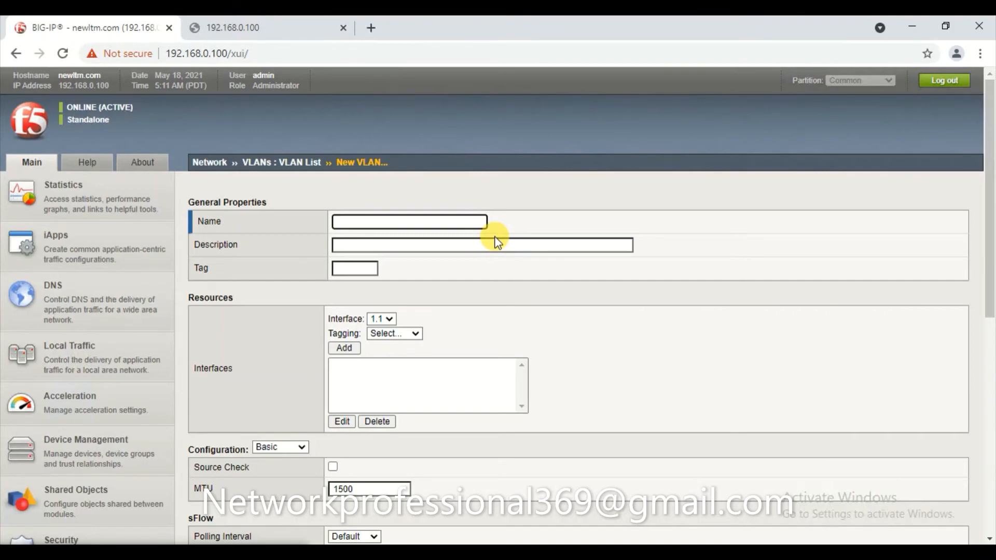
# Name the VLAN Internal, add interface 1.1 untagged, and finish it.
pyautogui.write('Internal')
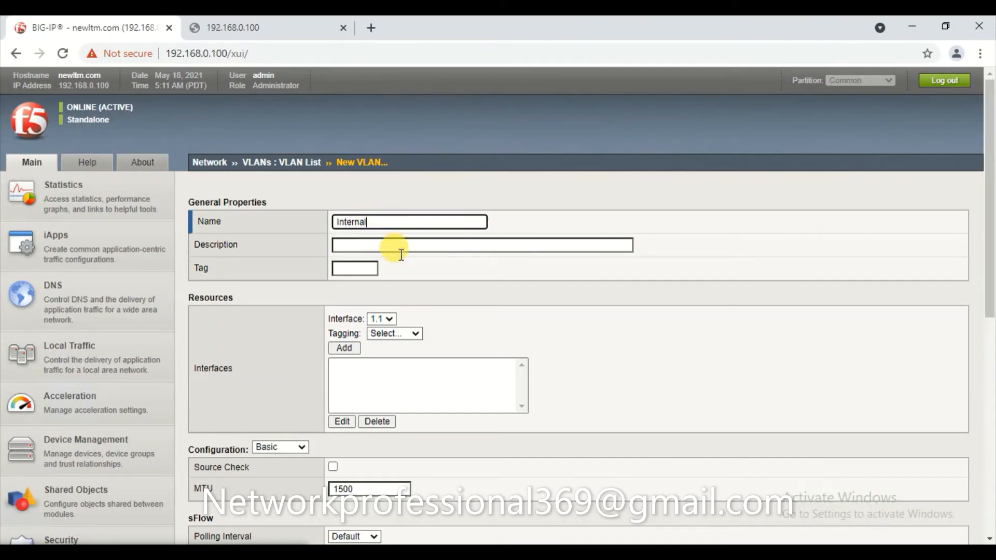
pyautogui.scroll(-3, 423, 287)
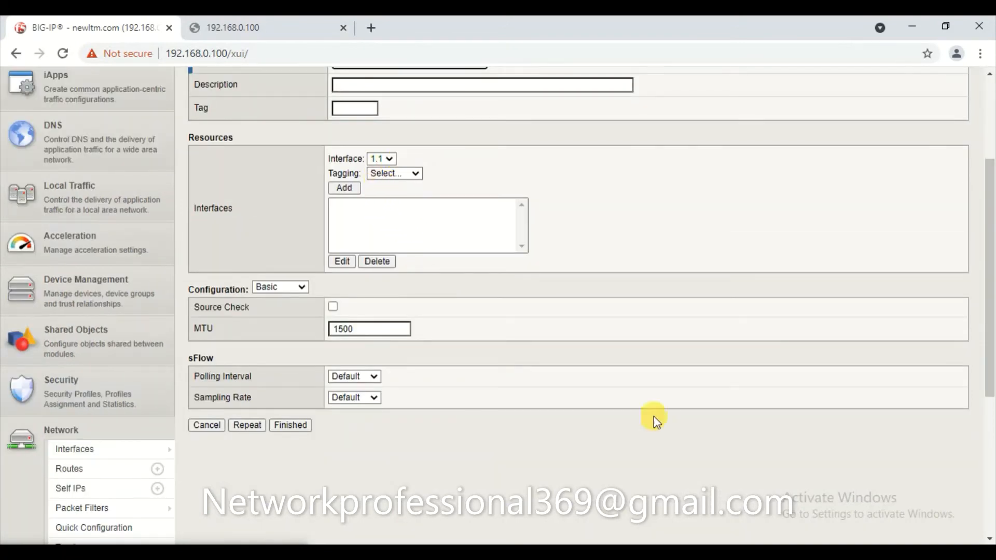
pyautogui.click(628, 493)
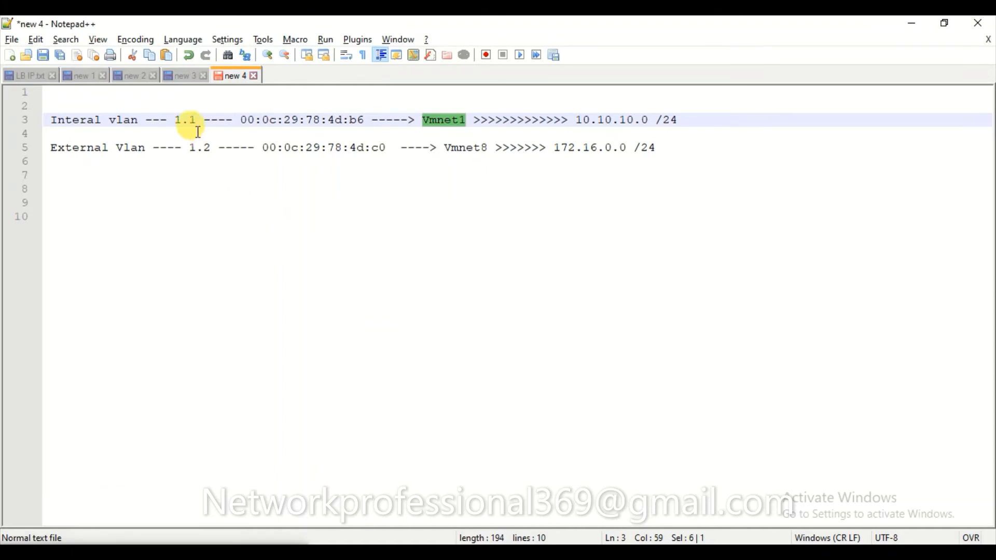
pyautogui.moveTo(197, 120); pyautogui.dragTo(176, 118)
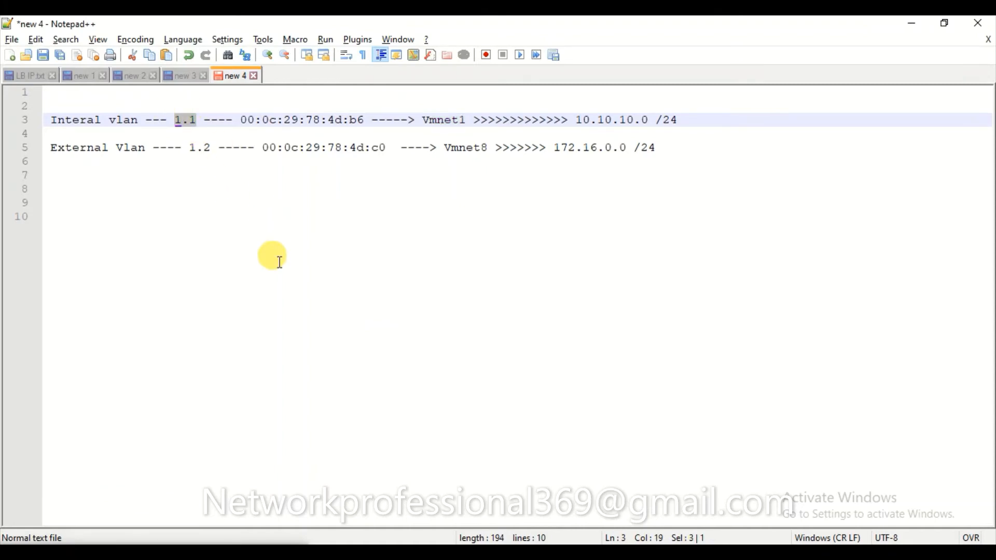
pyautogui.hotkey('alt', 'Tab')
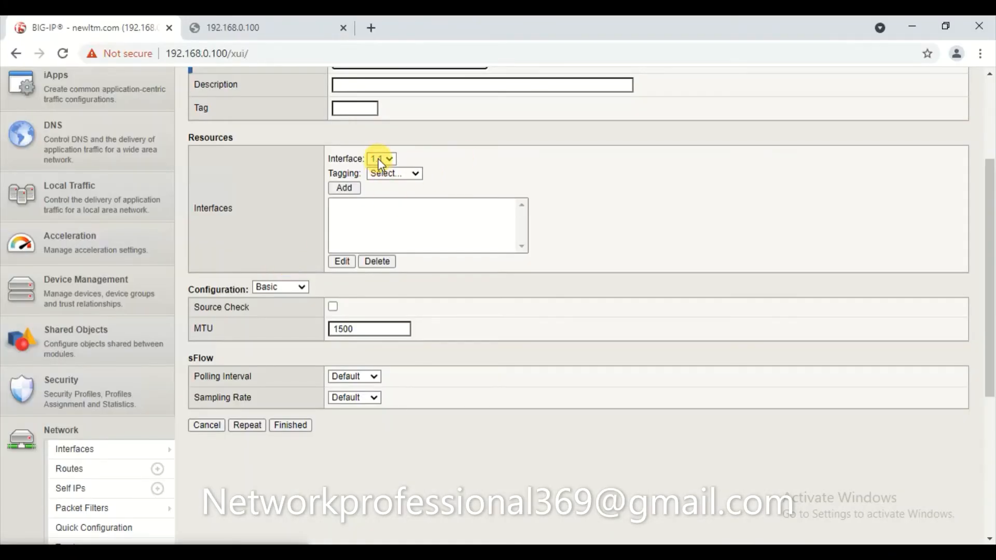
pyautogui.click(396, 175)
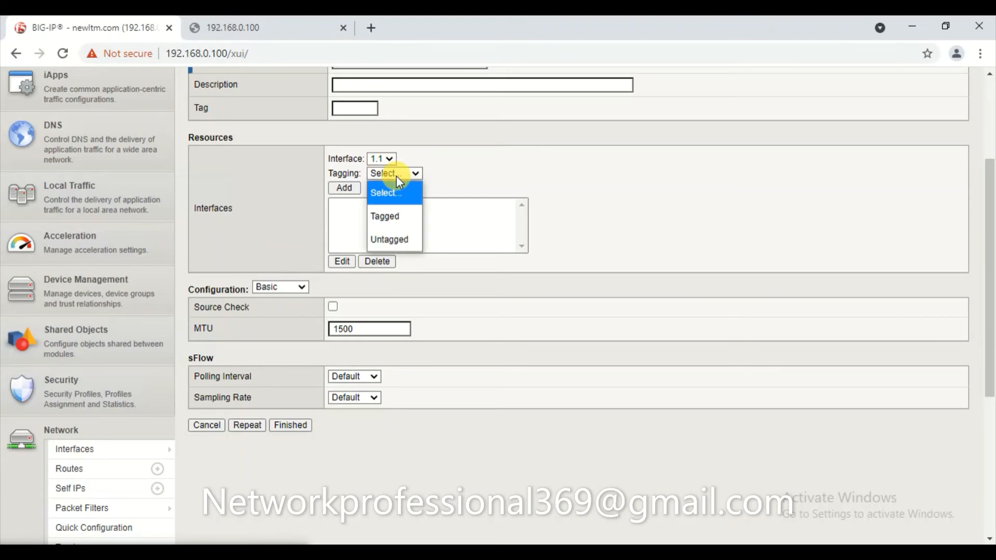
pyautogui.click(400, 240)
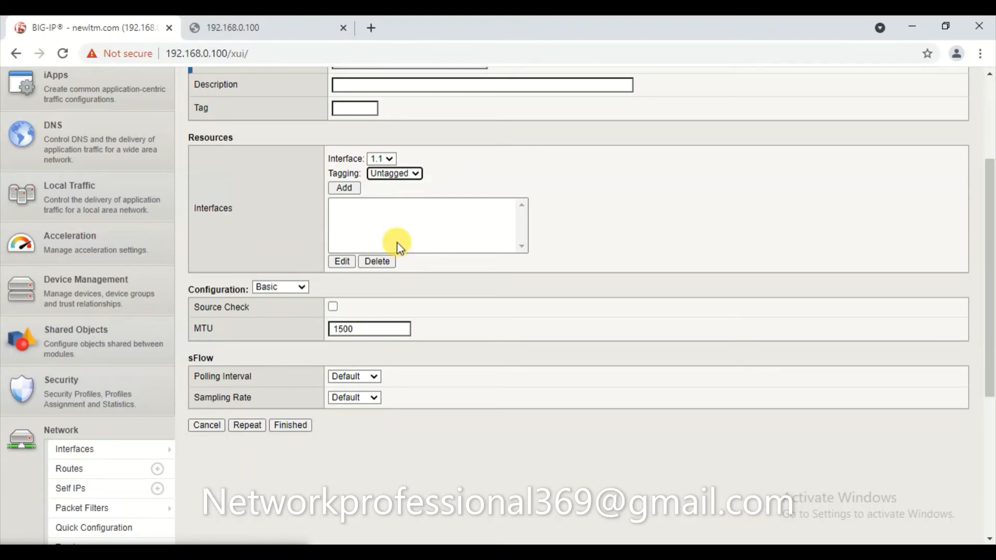
pyautogui.click(355, 189)
pyautogui.click(290, 425)
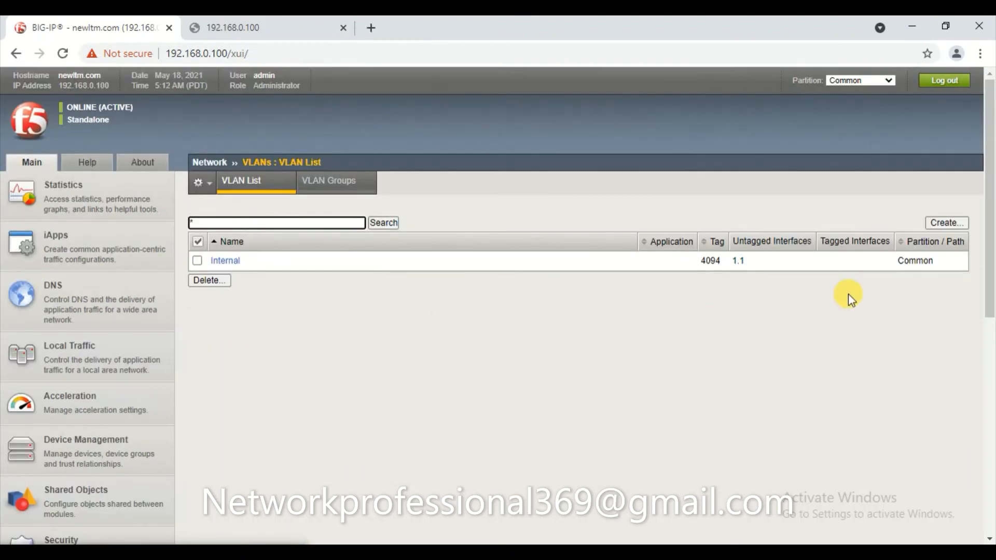
# Create a VLAN named External with interface 1.2 untagged and save it.
pyautogui.scroll(-8, 746, 395)
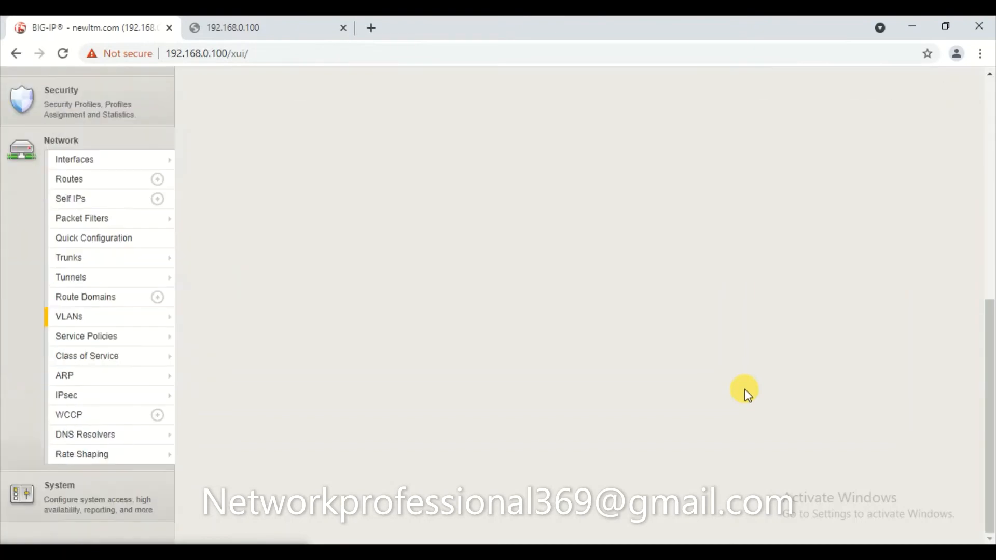
pyautogui.moveTo(83, 336)
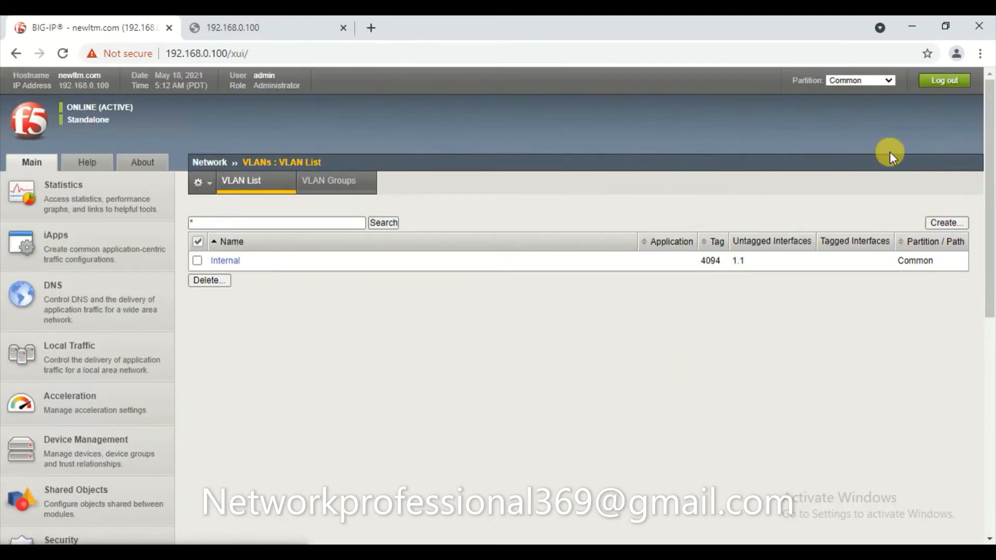
pyautogui.click(945, 223)
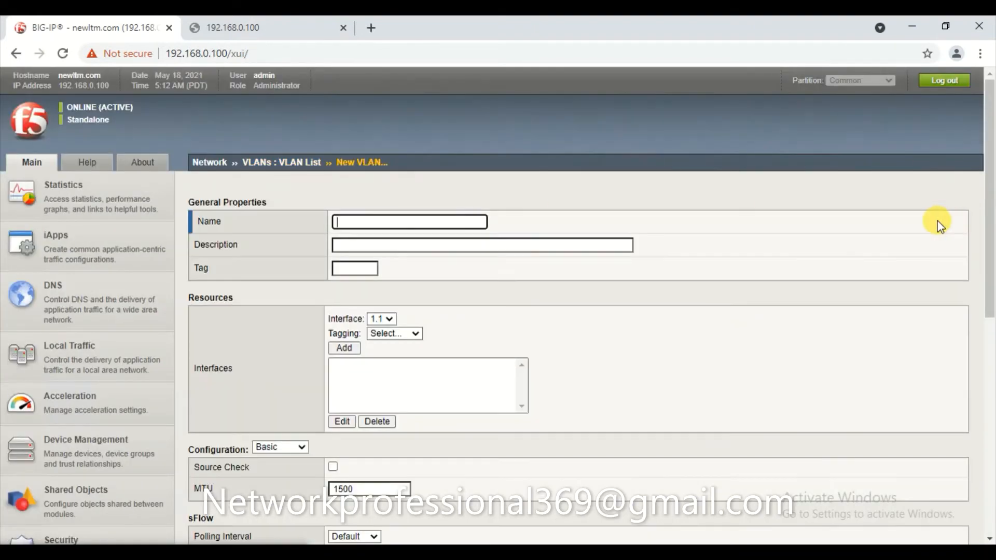
pyautogui.write('E')
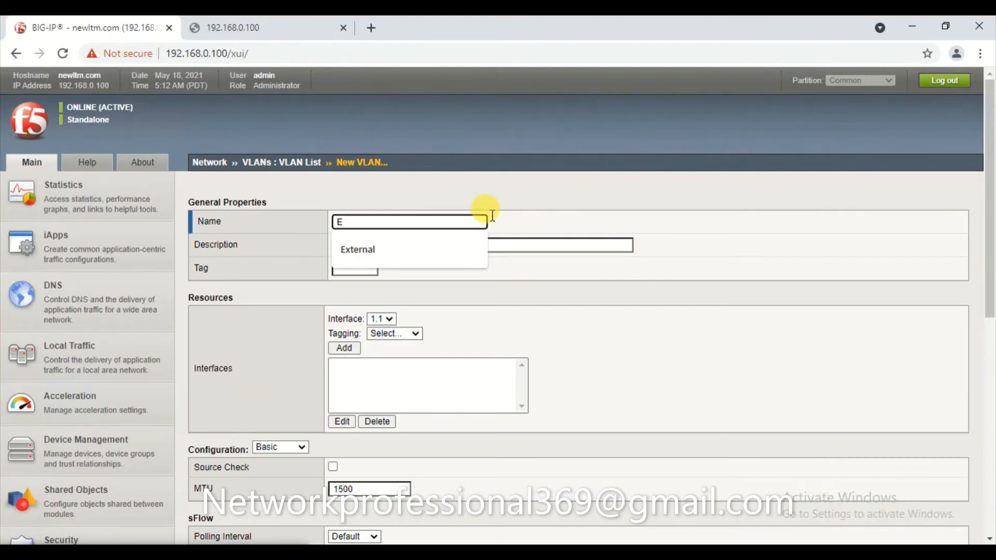
pyautogui.write('xternal')
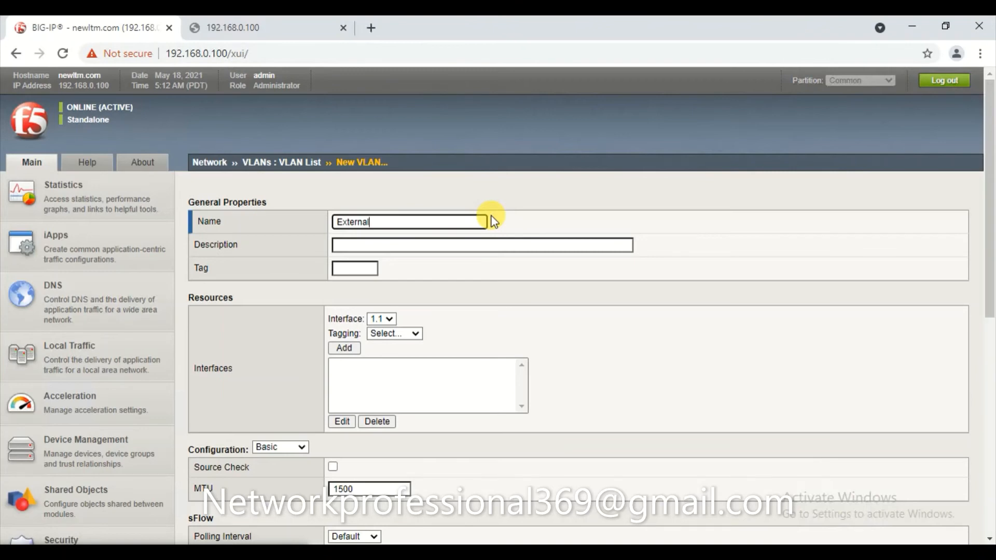
pyautogui.scroll(-3, 492, 221)
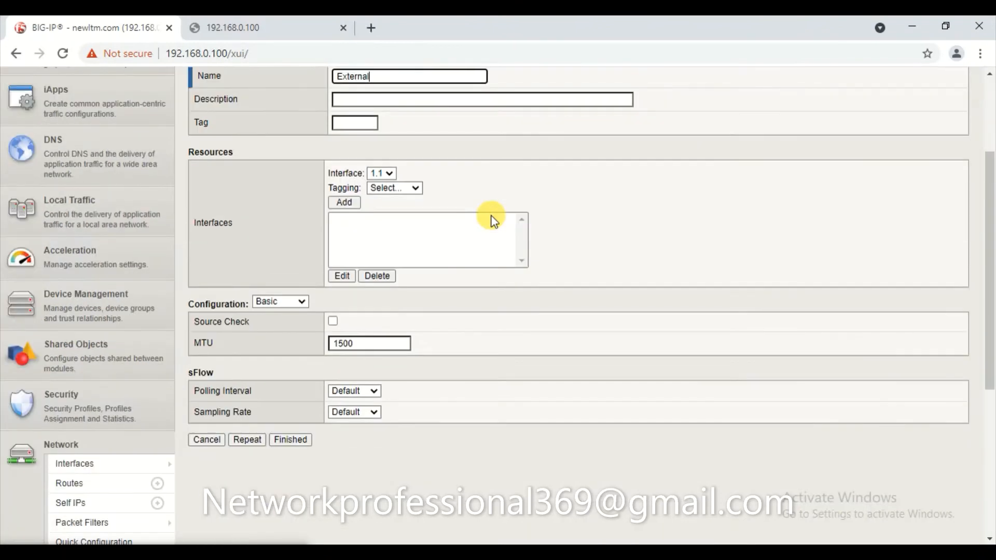
pyautogui.click(382, 175)
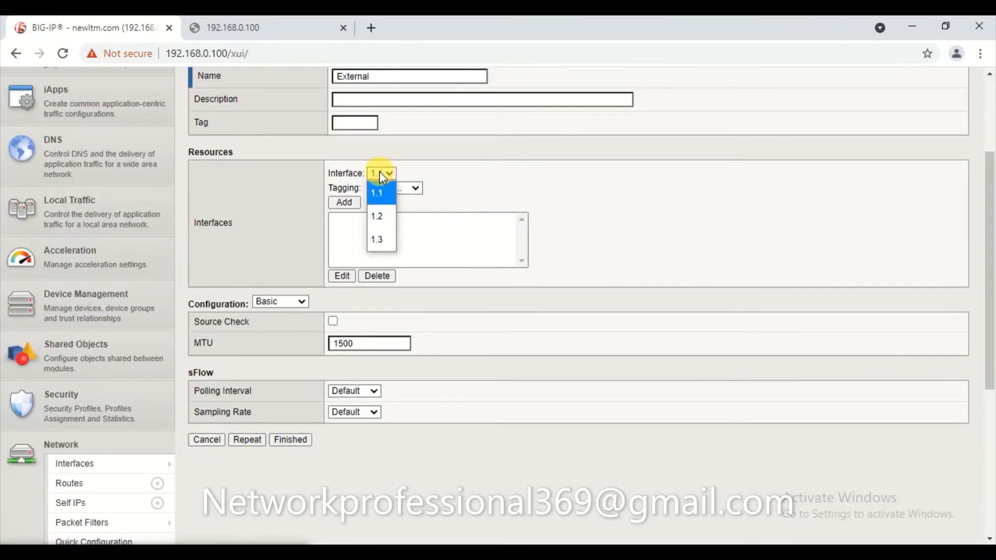
pyautogui.click(378, 224)
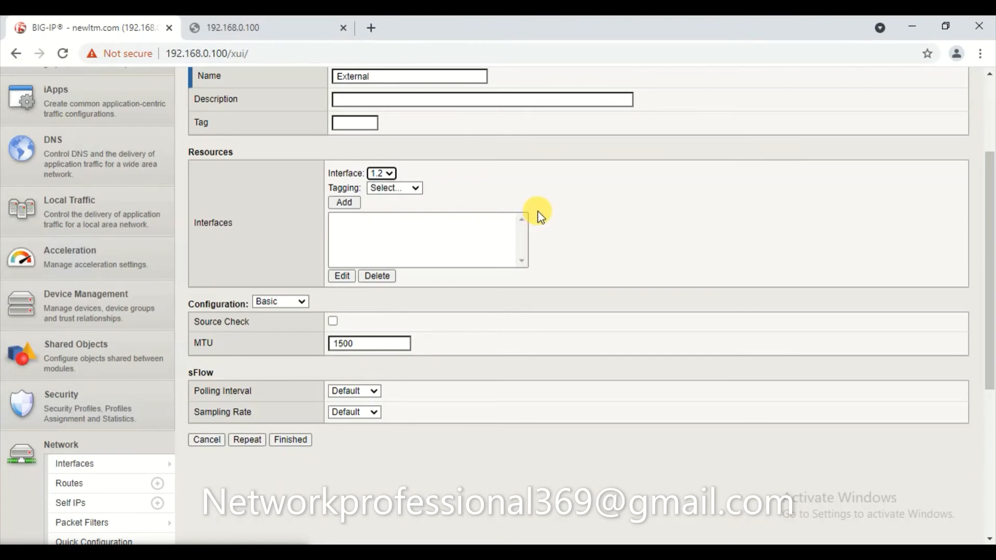
pyautogui.click(397, 189)
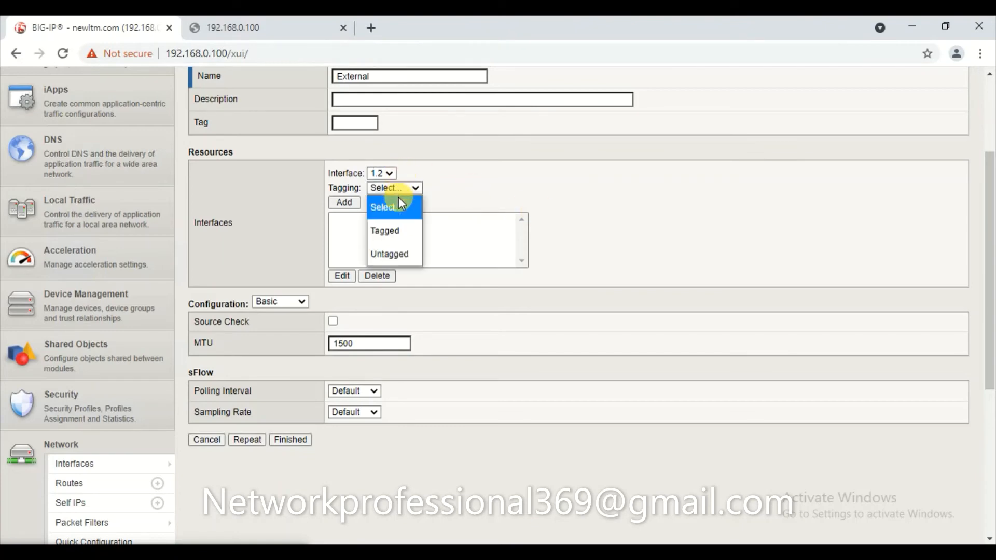
pyautogui.click(390, 253)
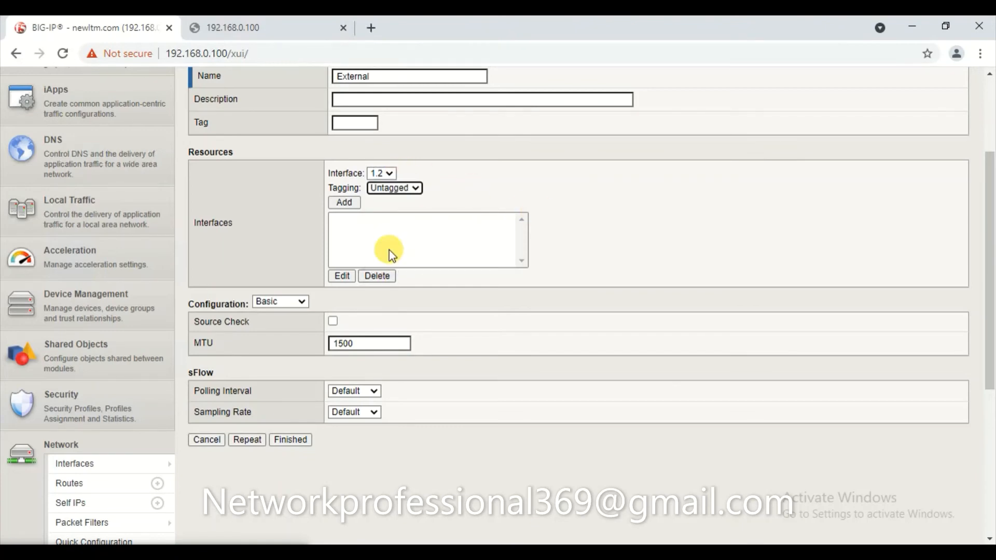
pyautogui.click(344, 203)
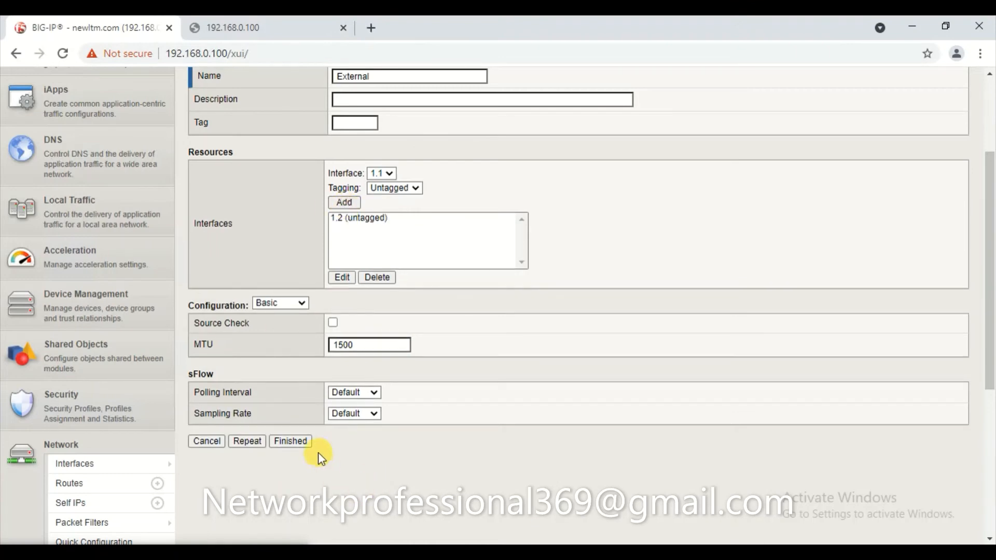
pyautogui.click(290, 442)
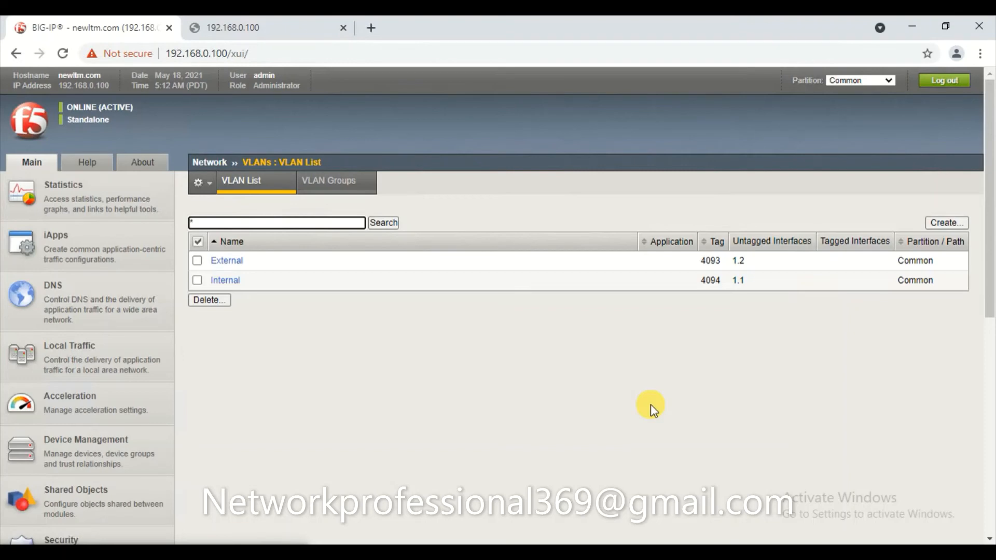
# Check that interfaces 1.1 and 1.2 show UP, then go to the Self IP list.
pyautogui.scroll(-5, 470, 426)
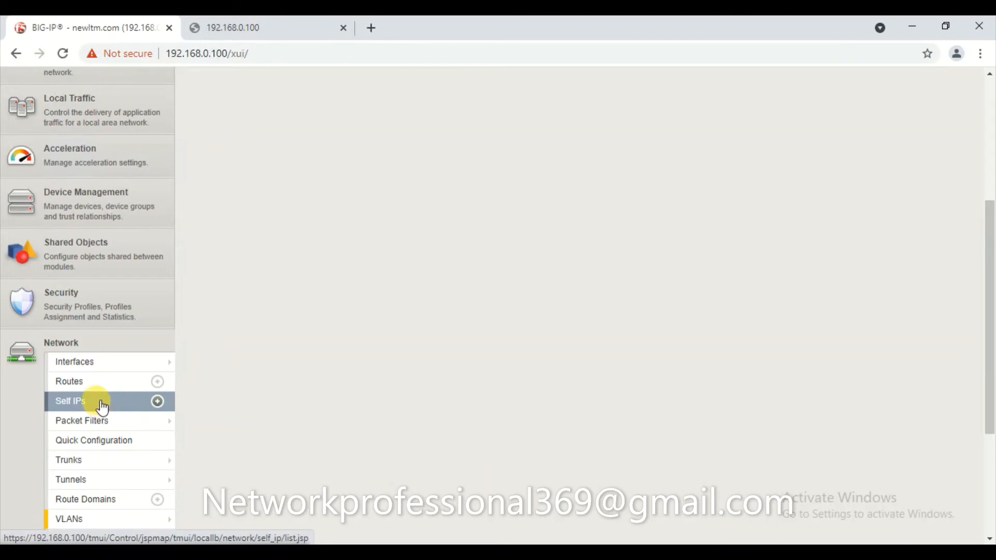
pyautogui.click(78, 364)
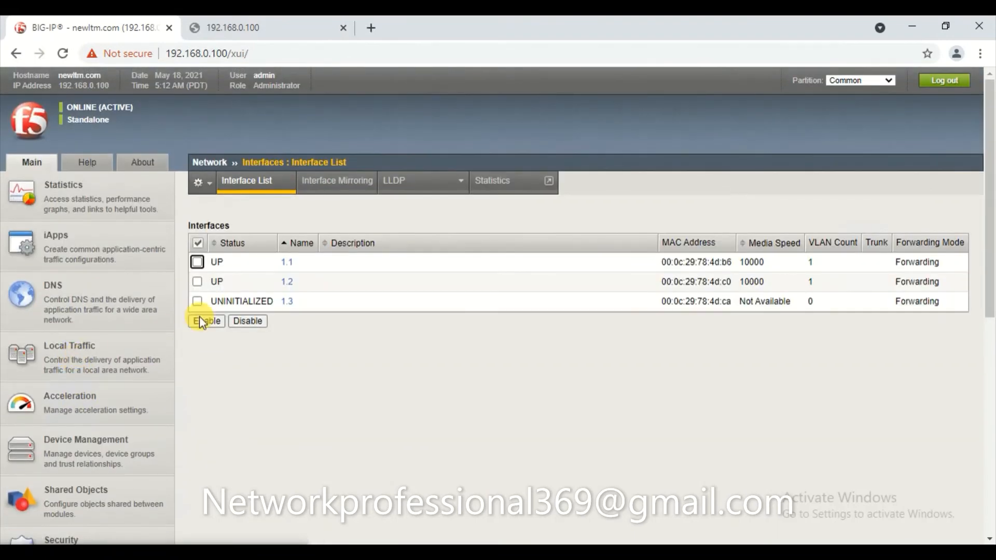
pyautogui.doubleClick(215, 261)
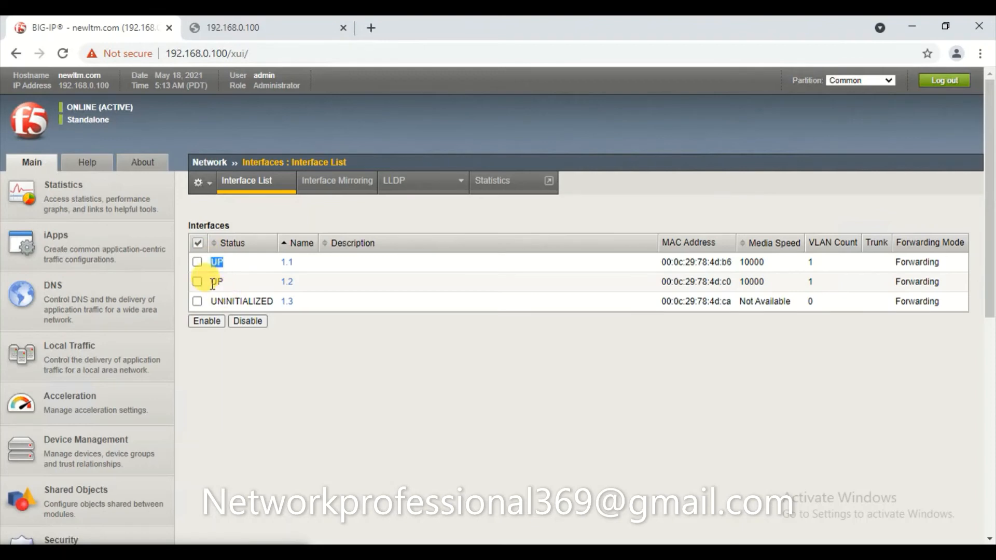
pyautogui.doubleClick(215, 282)
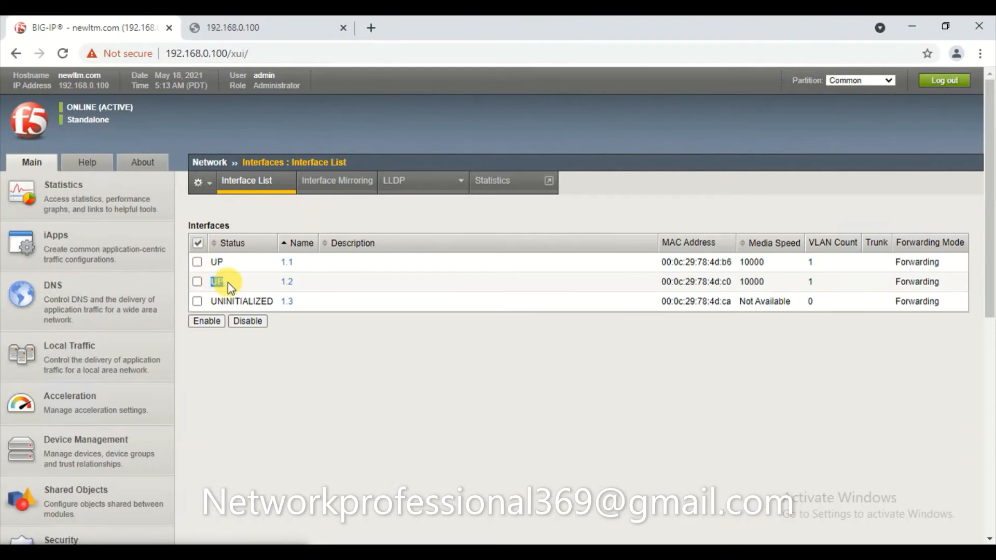
pyautogui.click(351, 405)
pyautogui.scroll(-3, 351, 405)
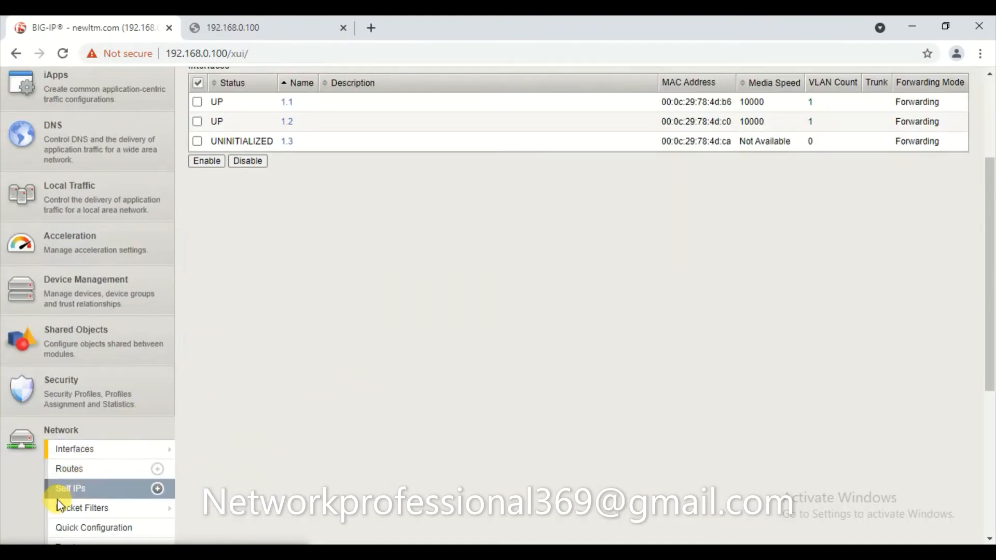
pyautogui.scroll(-1, 59, 504)
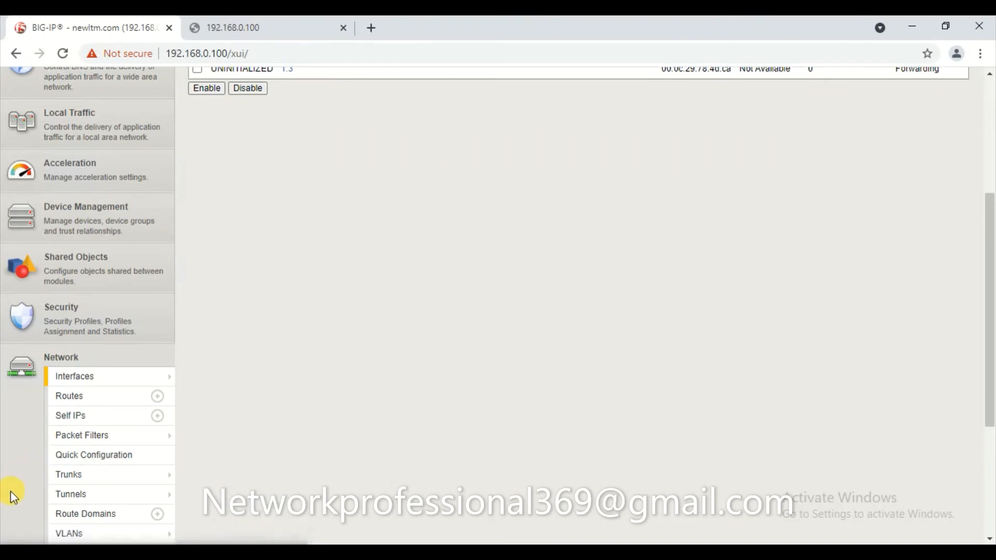
pyautogui.click(86, 421)
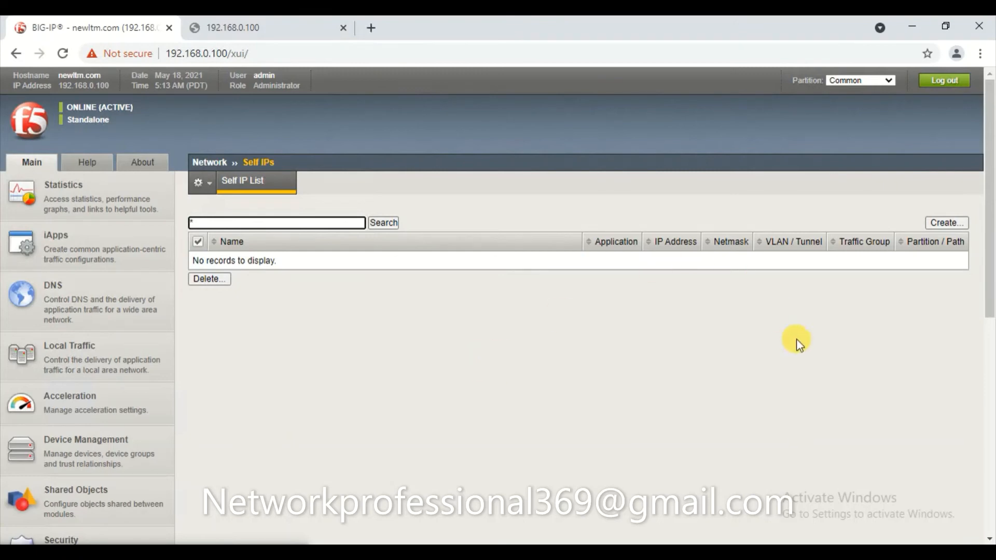
# Fill a new self IP form with name Internal_IP, address 10.10.10.100, netmask 255.255.255.0.
pyautogui.click(940, 231)
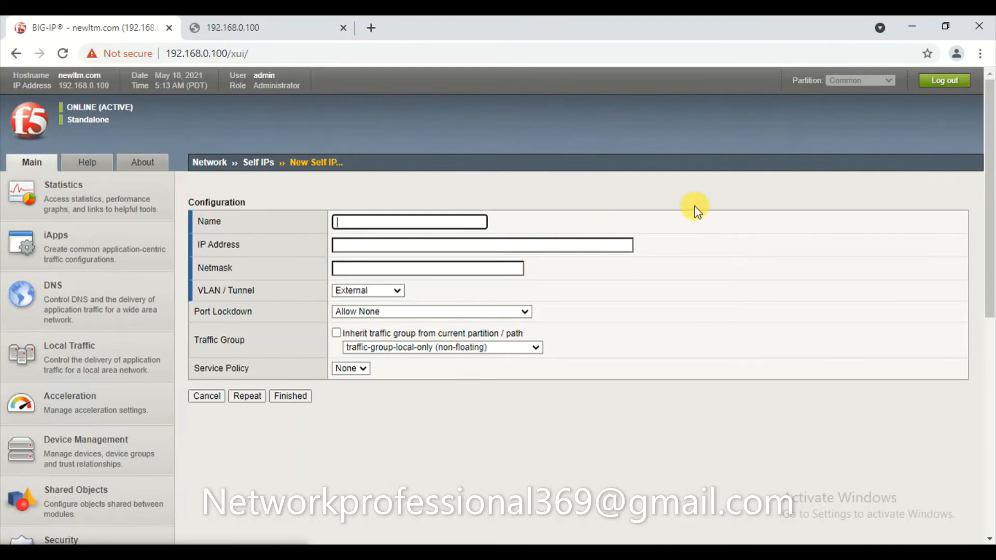
pyautogui.write('Inte')
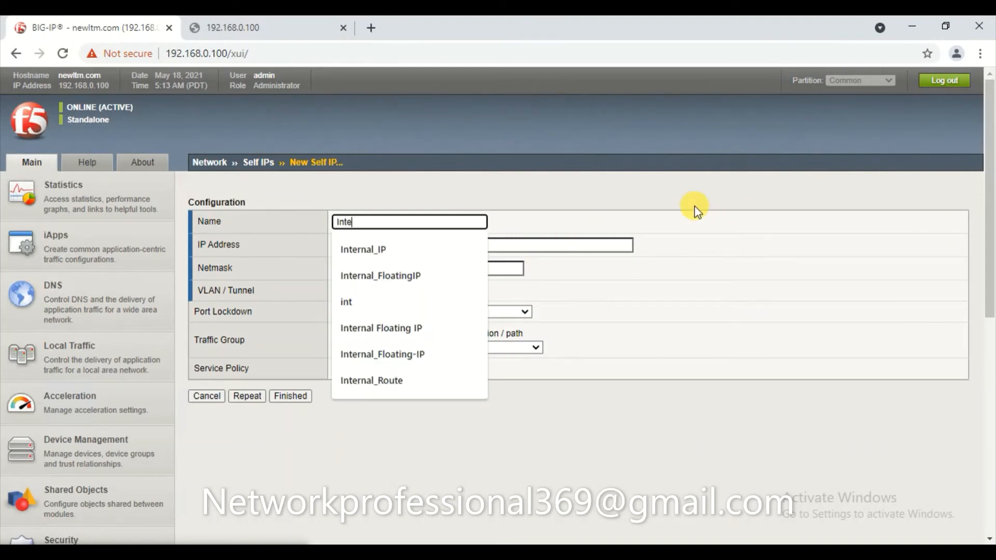
pyautogui.write('rna')
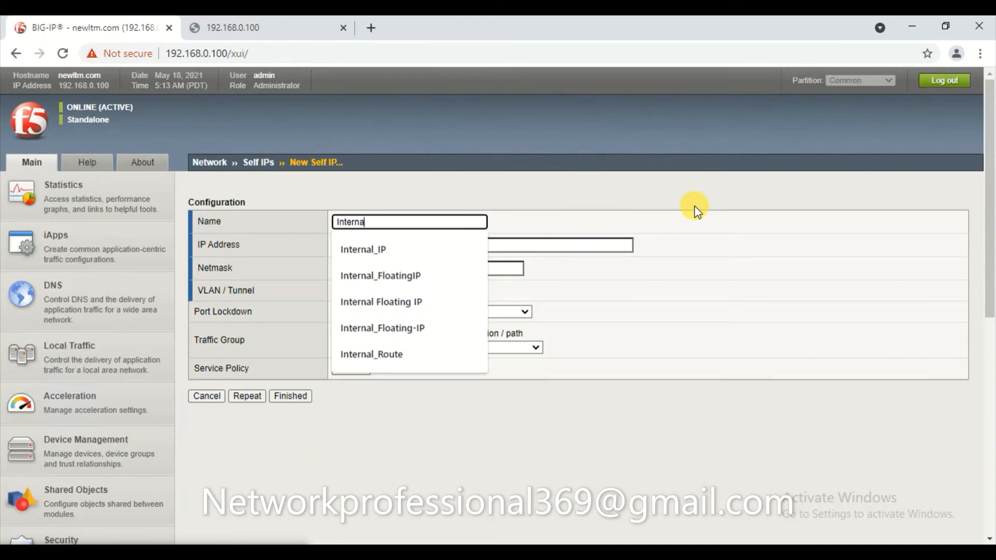
pyautogui.write('l_IP')
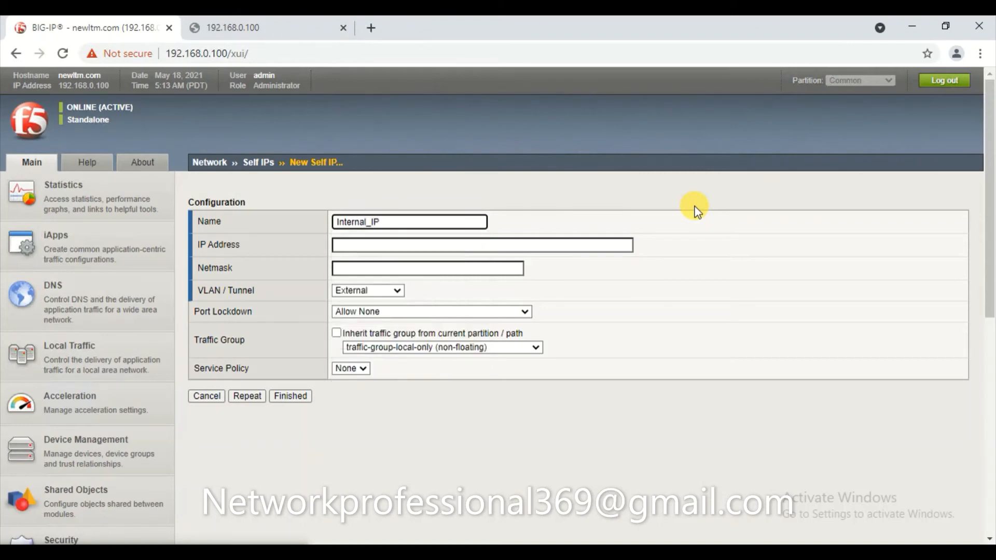
pyautogui.press('Tab')
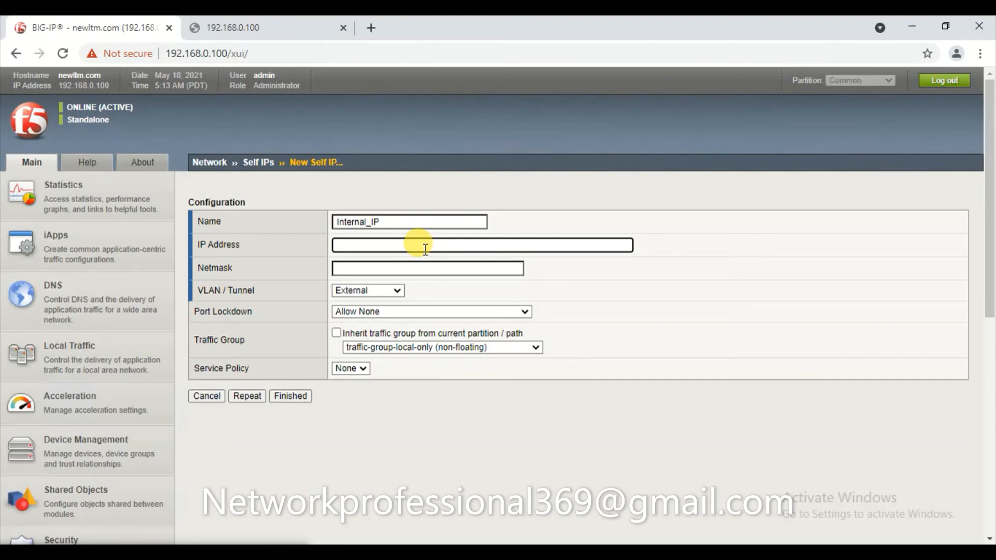
pyautogui.write('10.')
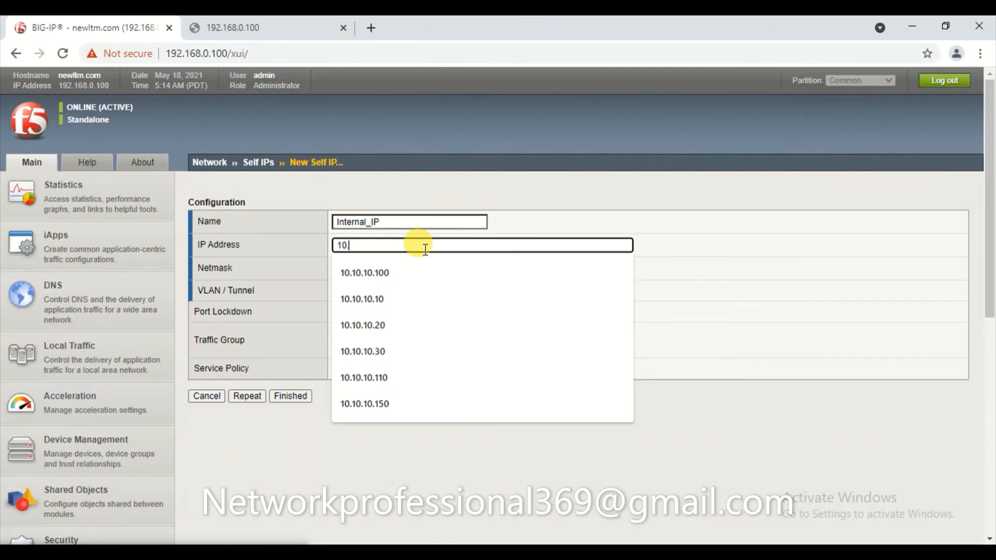
pyautogui.press('Down')
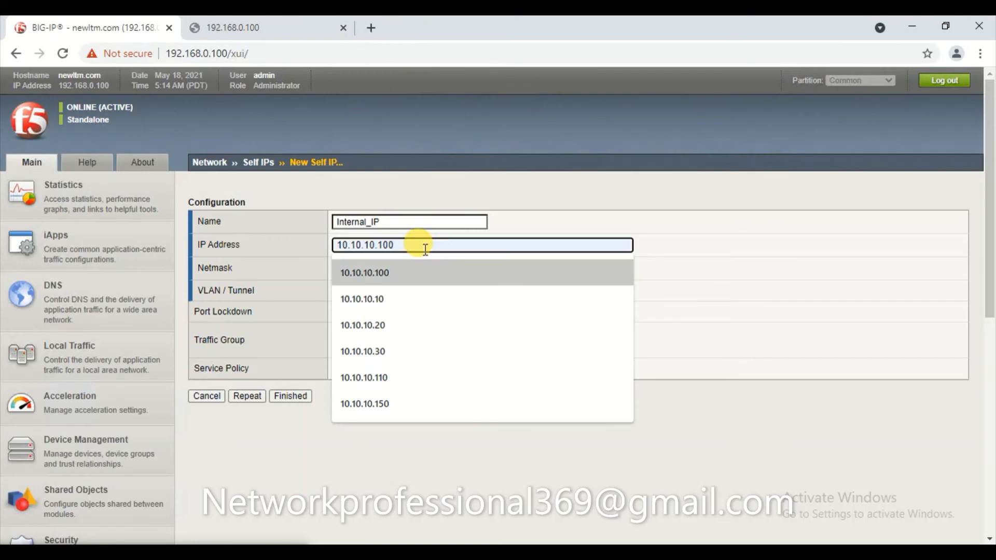
pyautogui.press('Return')
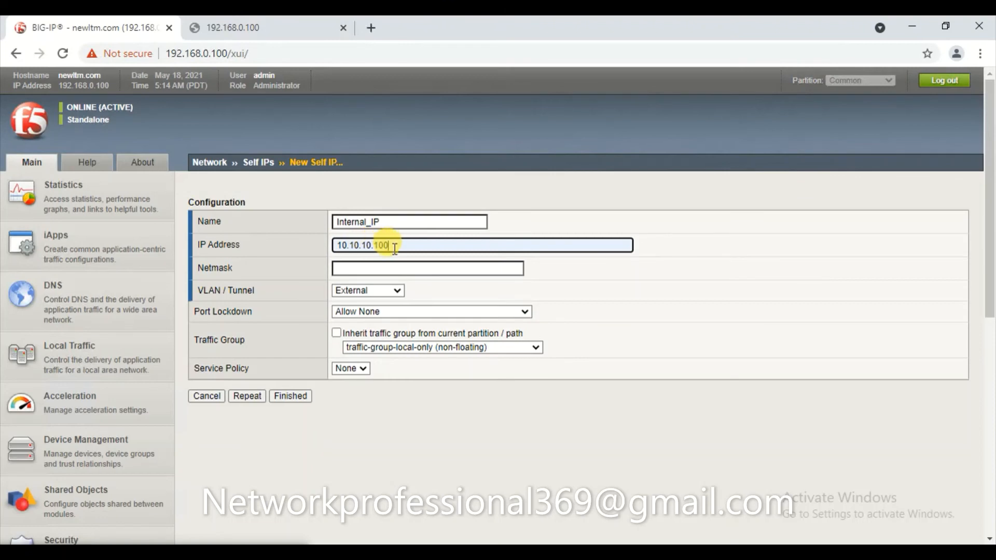
pyautogui.click(399, 267)
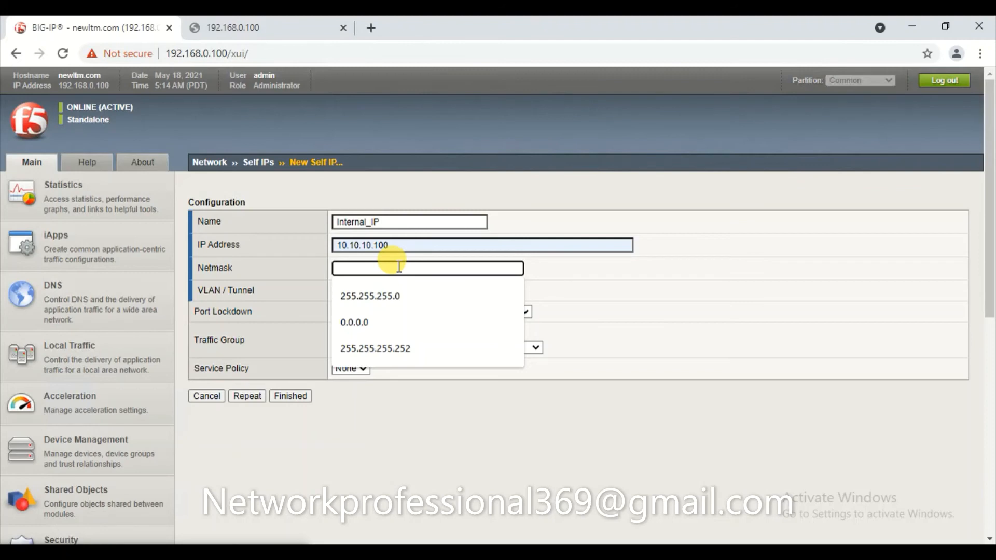
pyautogui.press('Down')
pyautogui.press('Return')
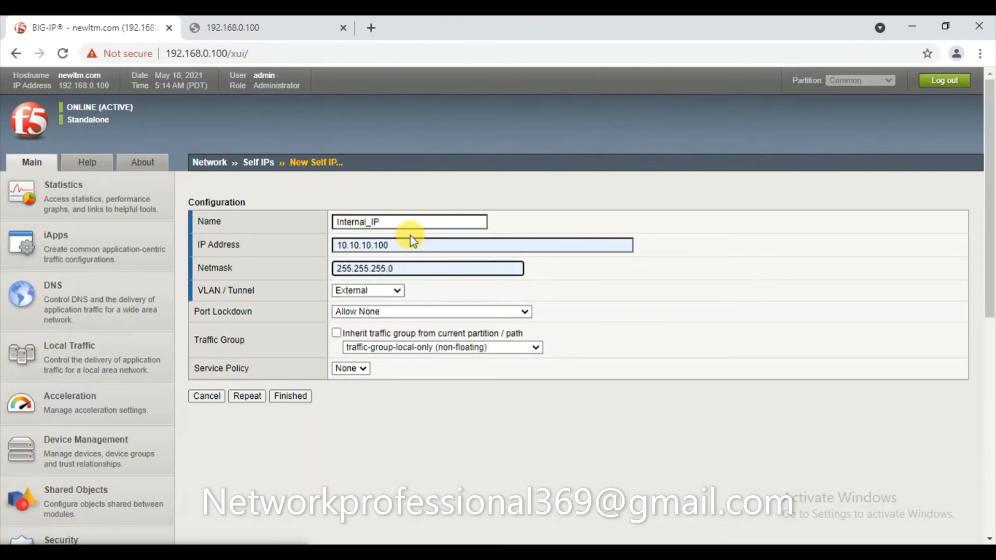
# Assign Internal_IP to VLAN Internal with port lockdown Allow Default and save it.
pyautogui.click(388, 294)
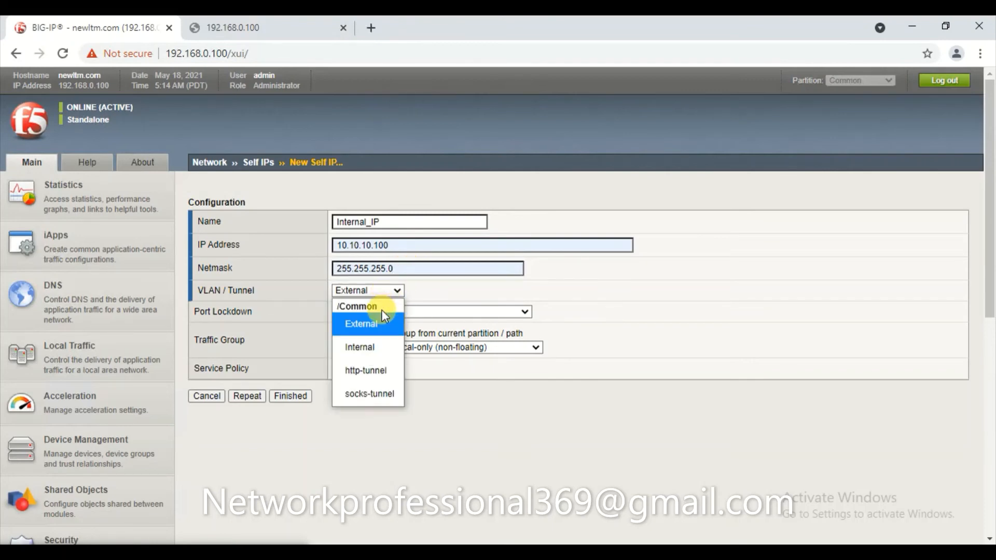
pyautogui.click(367, 348)
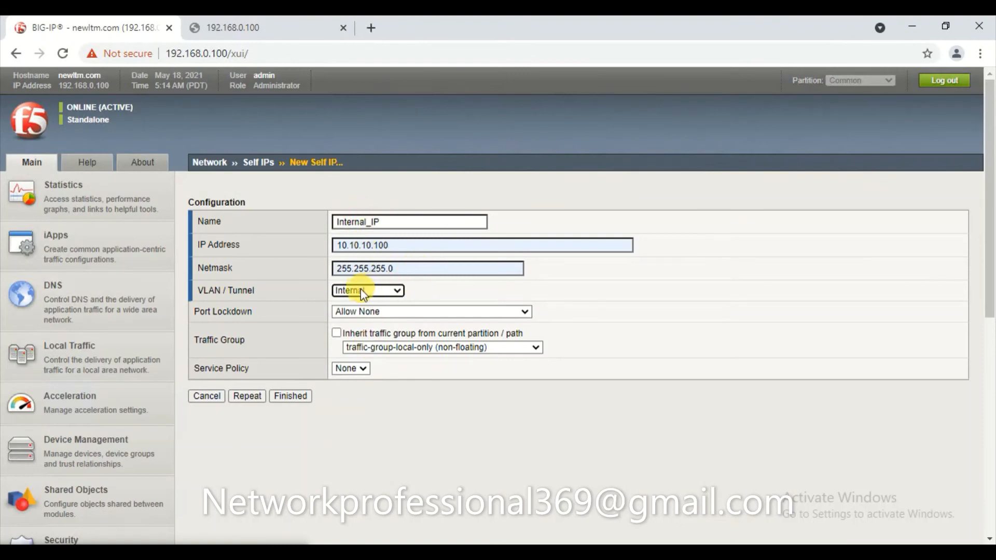
pyautogui.click(450, 284)
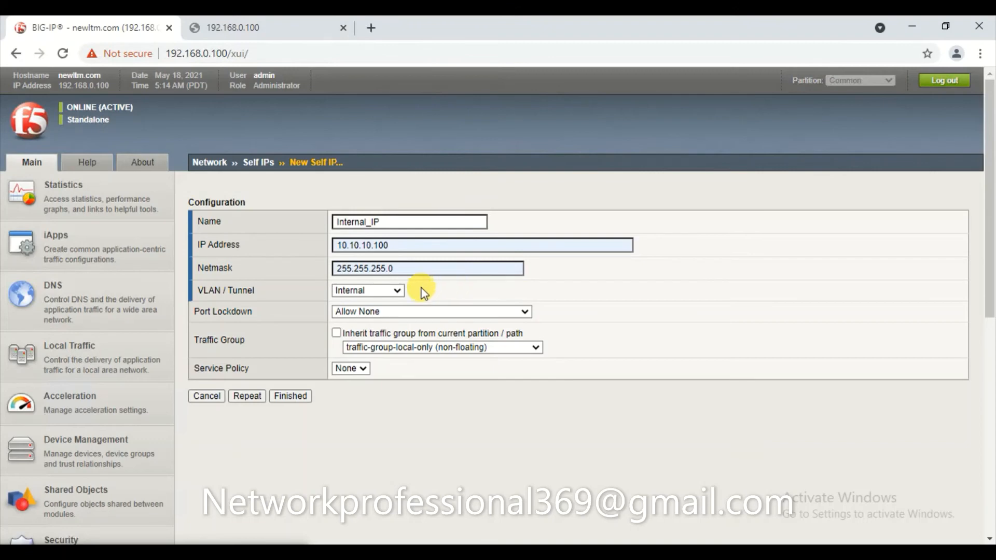
pyautogui.click(394, 314)
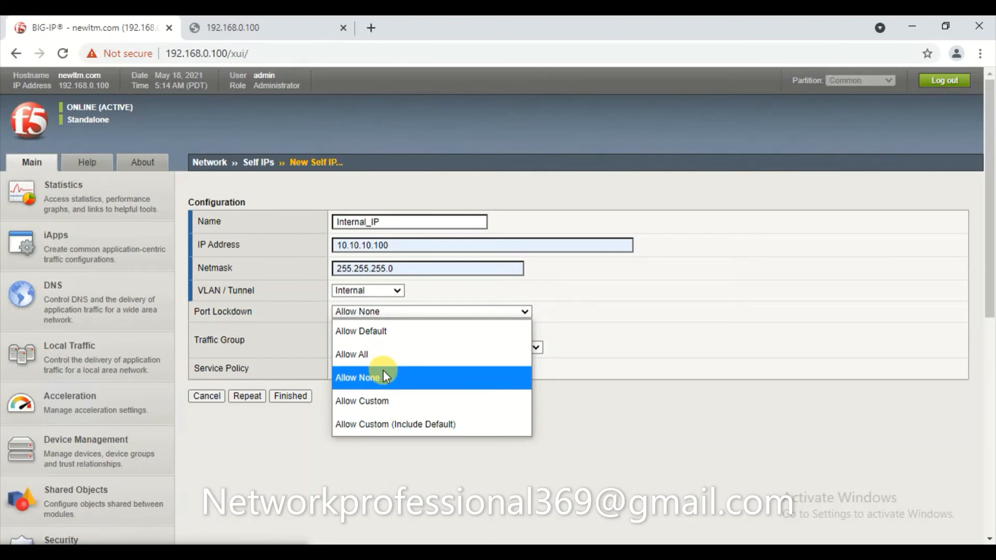
pyautogui.click(390, 332)
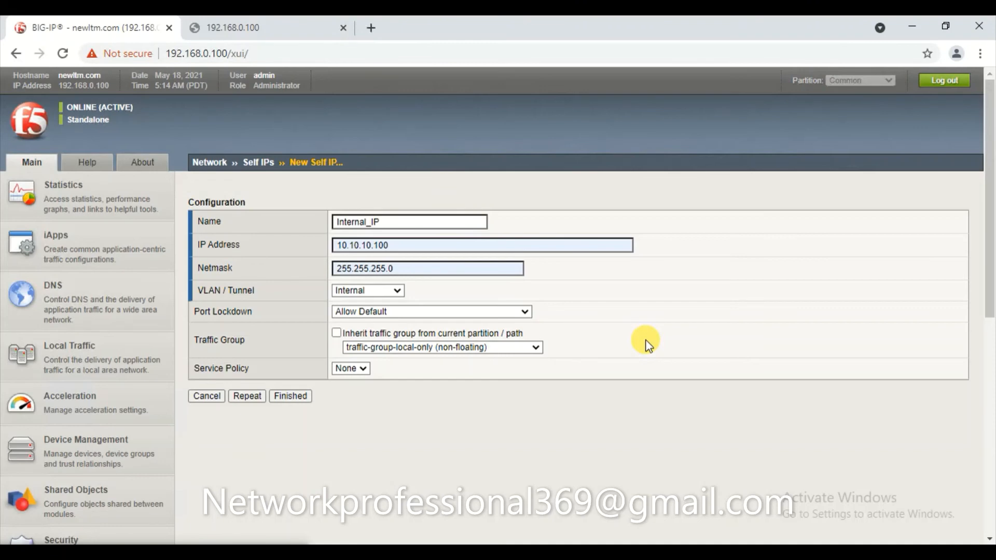
pyautogui.click(506, 314)
pyautogui.click(618, 307)
pyautogui.click(291, 396)
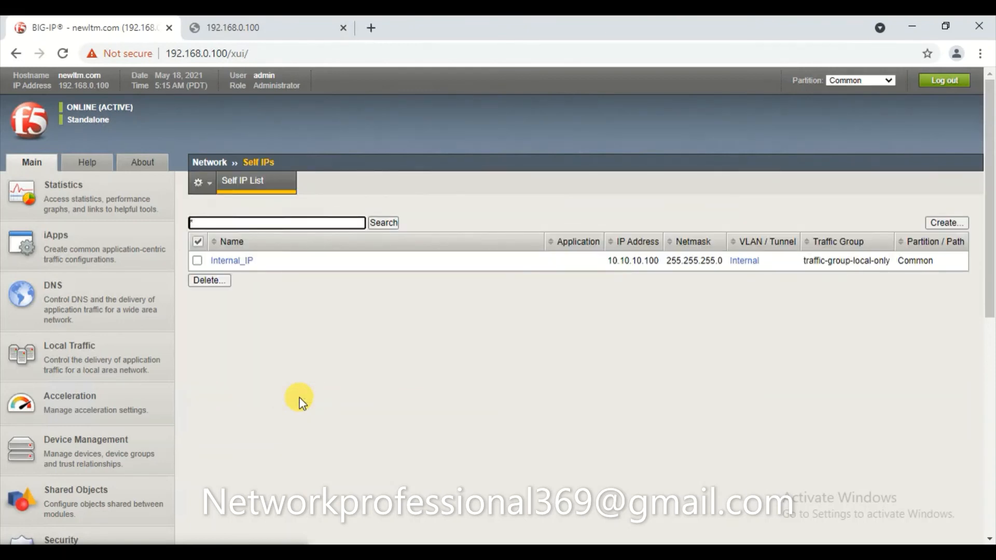
# Start a new self IP named External_IP with address 172.16.0.100 and netmask 255.255.255.0.
pyautogui.click(944, 226)
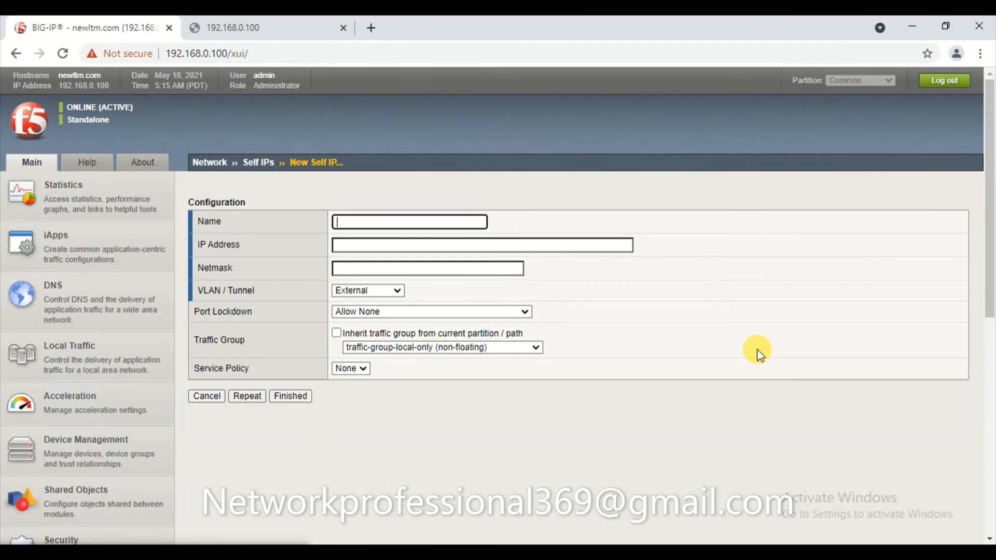
pyautogui.write('External')
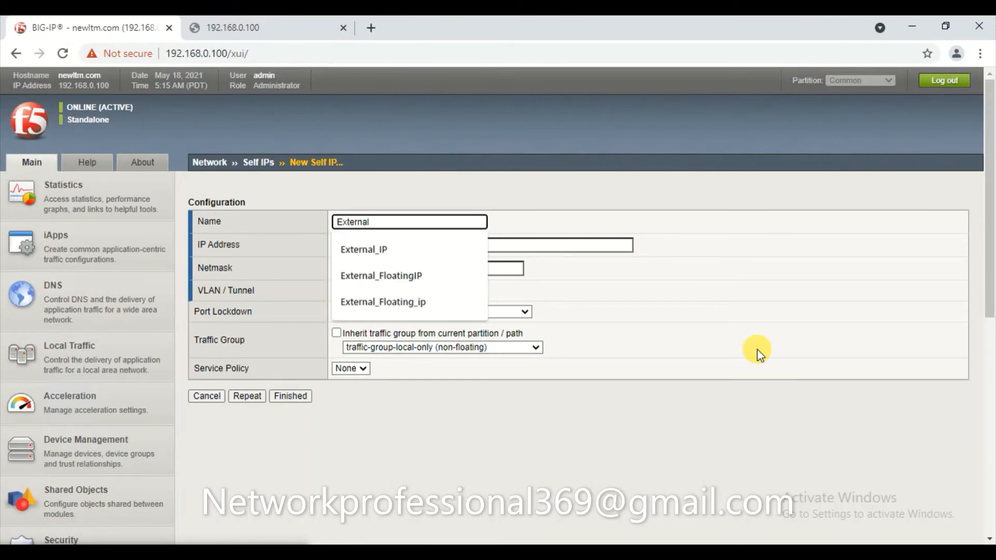
pyautogui.press('Down')
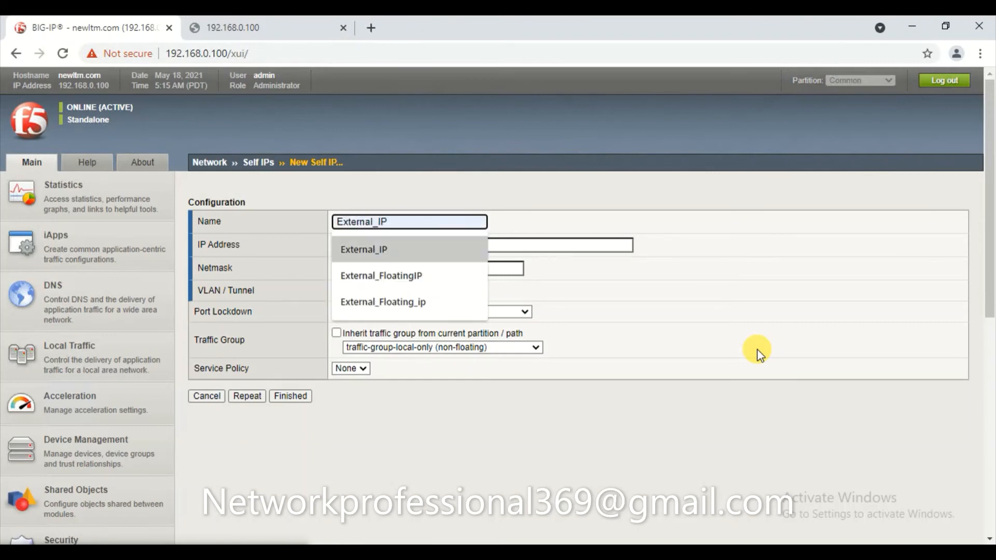
pyautogui.press('Return')
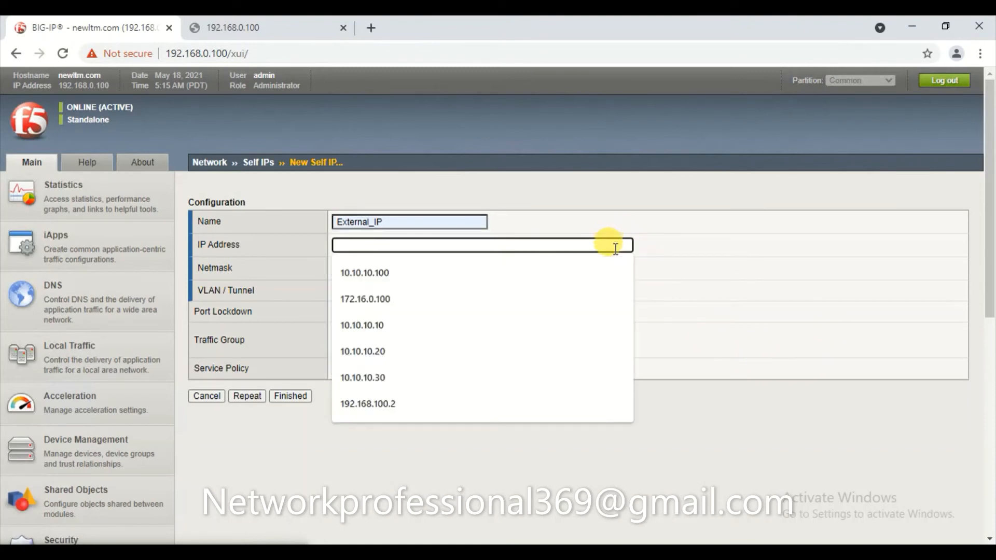
pyautogui.write('17')
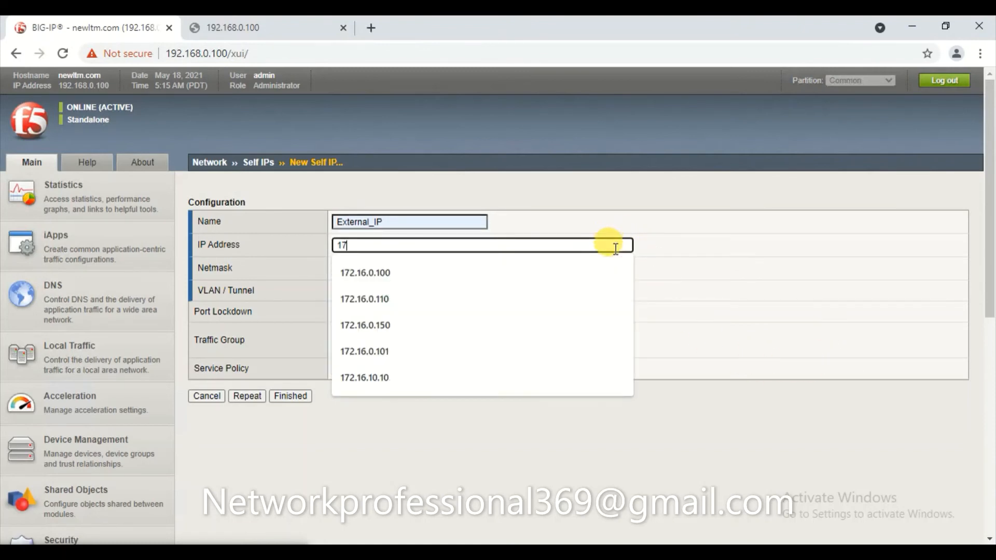
pyautogui.write('2.16.0.')
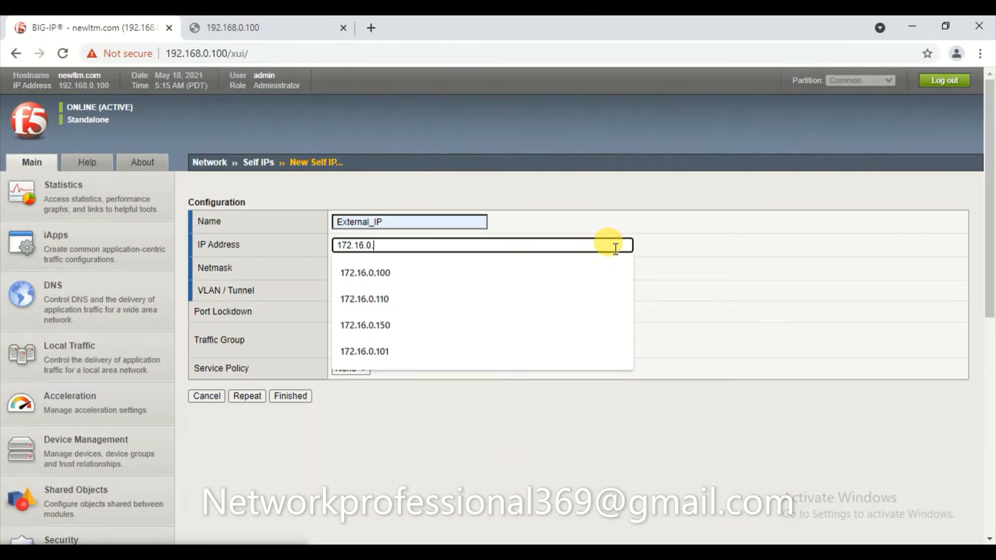
pyautogui.write('100')
pyautogui.press('Tab')
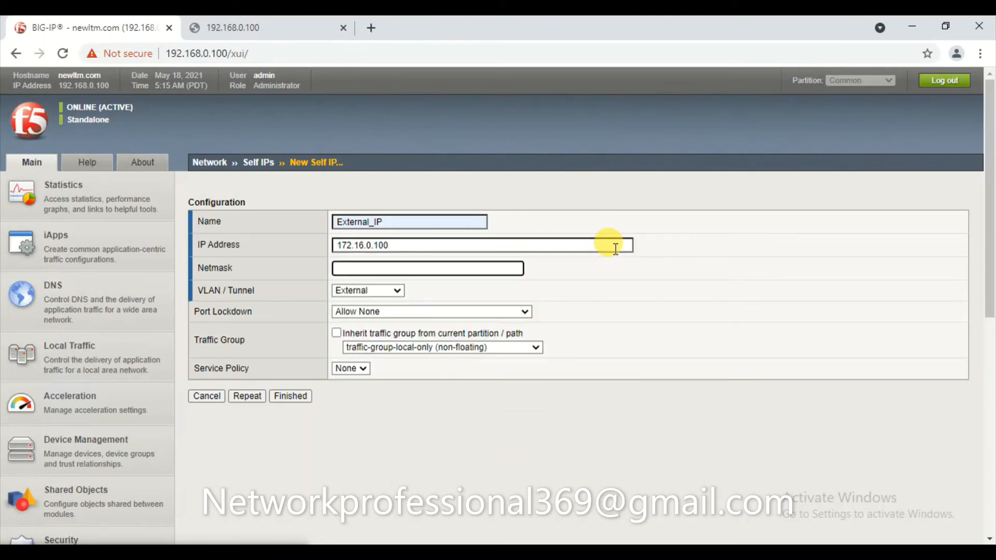
pyautogui.write('255.255.25')
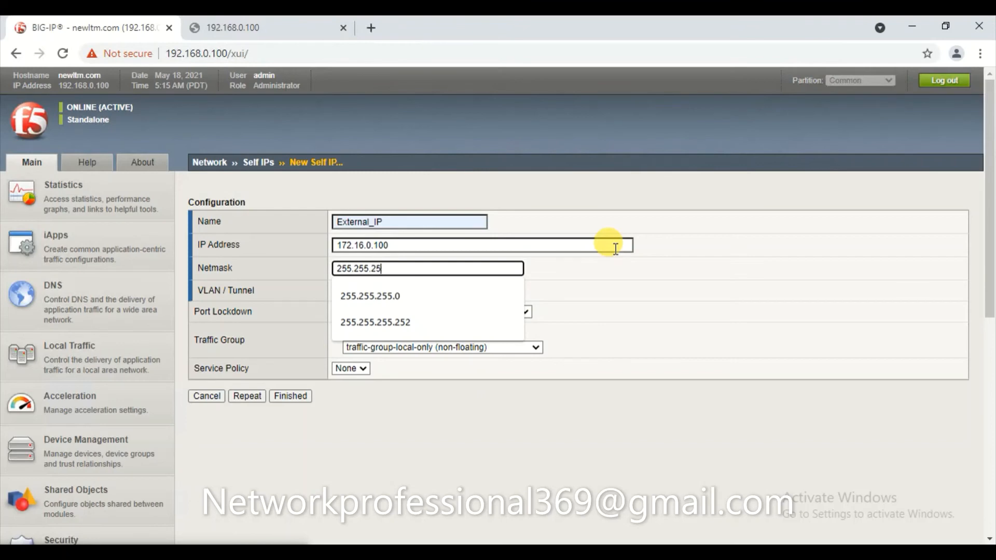
pyautogui.write('5.0')
pyautogui.press('Tab')
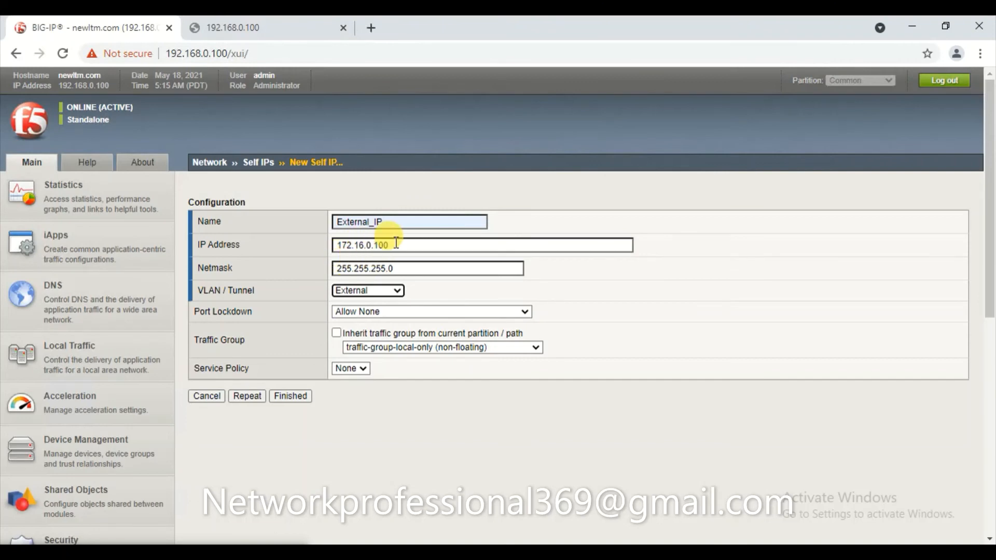
# Assign it to the External VLAN with Allow Default port lockdown and finish creating it.
pyautogui.click(372, 290)
pyautogui.click(371, 331)
pyautogui.click(423, 261)
pyautogui.click(377, 315)
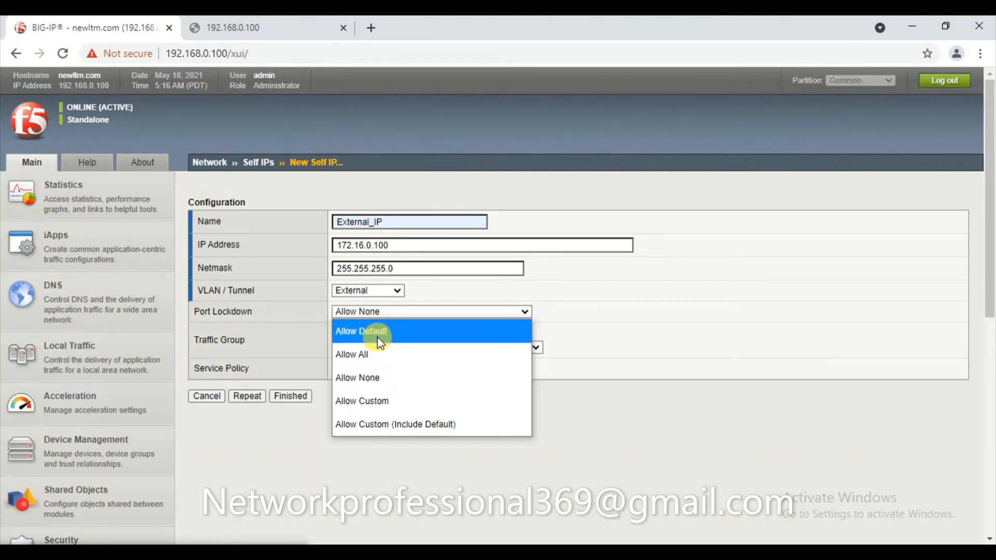
pyautogui.click(378, 332)
pyautogui.click(288, 397)
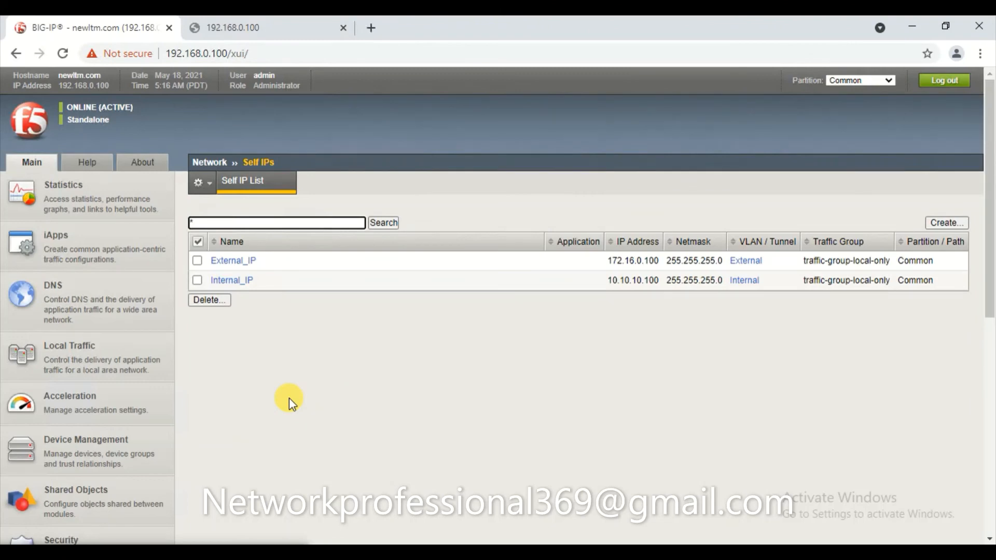
pyautogui.scroll(-7, 288, 398)
# Switch to the Client VM and dismiss the Windows counterfeiting warning.
pyautogui.moveTo(282, 552)
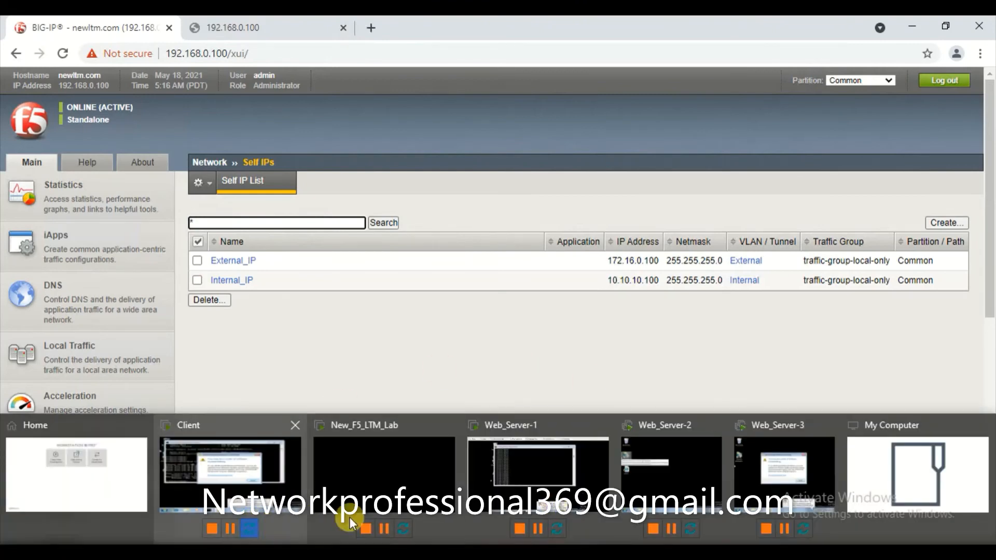
pyautogui.click(521, 475)
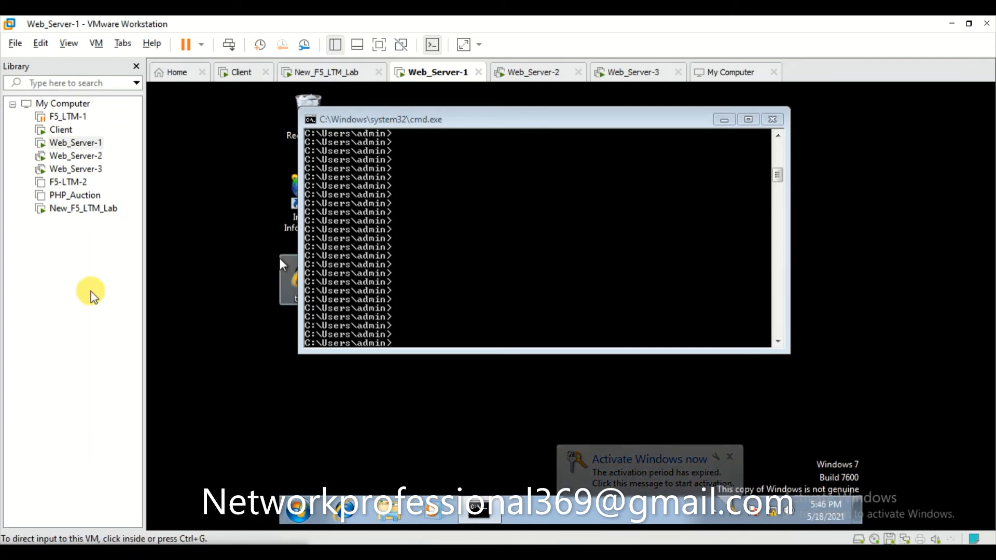
pyautogui.click(63, 130)
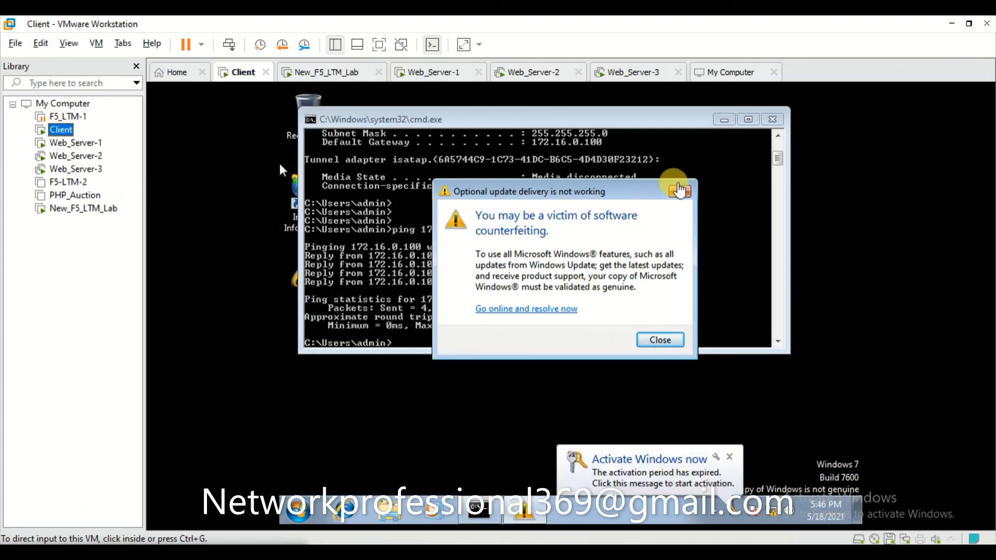
pyautogui.click(682, 194)
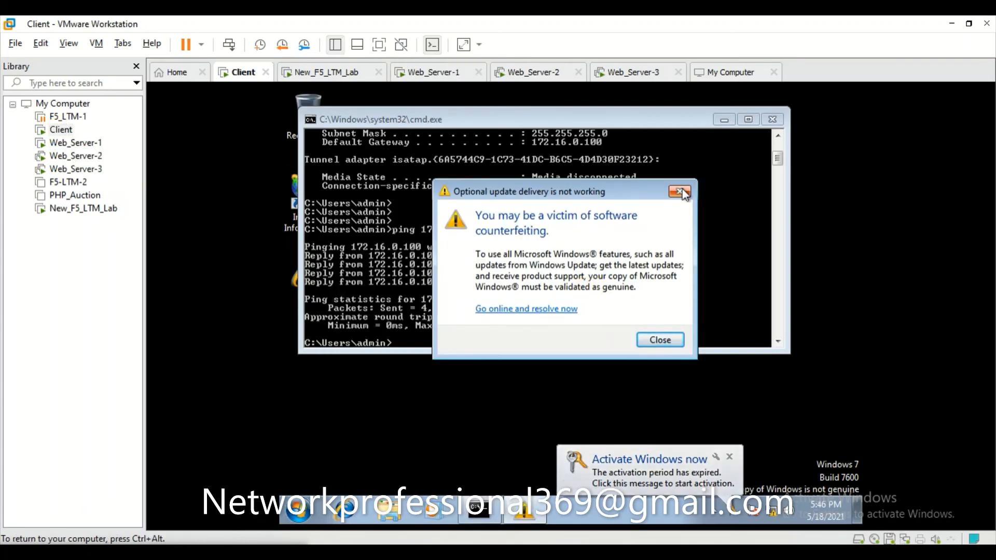
# Run ipconfig on the Client, showing 172.16.0.10 with gateway 172.16.0.100, then go to Web_Server-1.
pyautogui.press('Return')
pyautogui.press('Return')
pyautogui.press('Return')
pyautogui.press('Return')
pyautogui.press('Return')
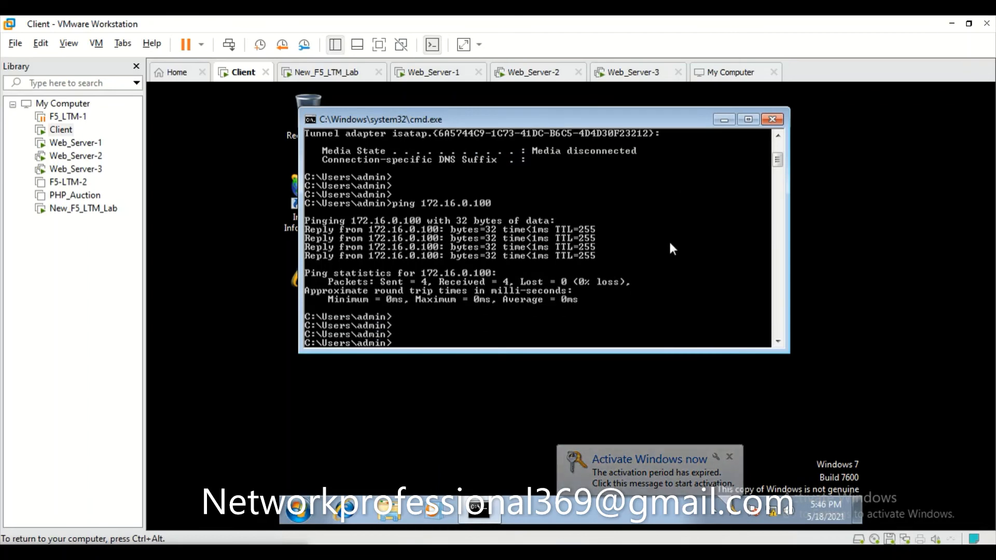
pyautogui.write('ipconfig')
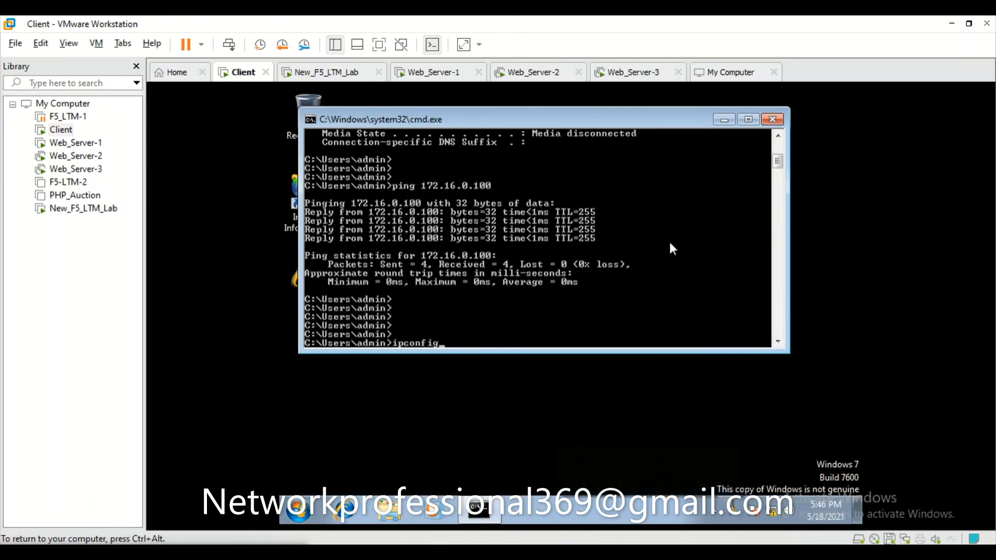
pyautogui.press('Return')
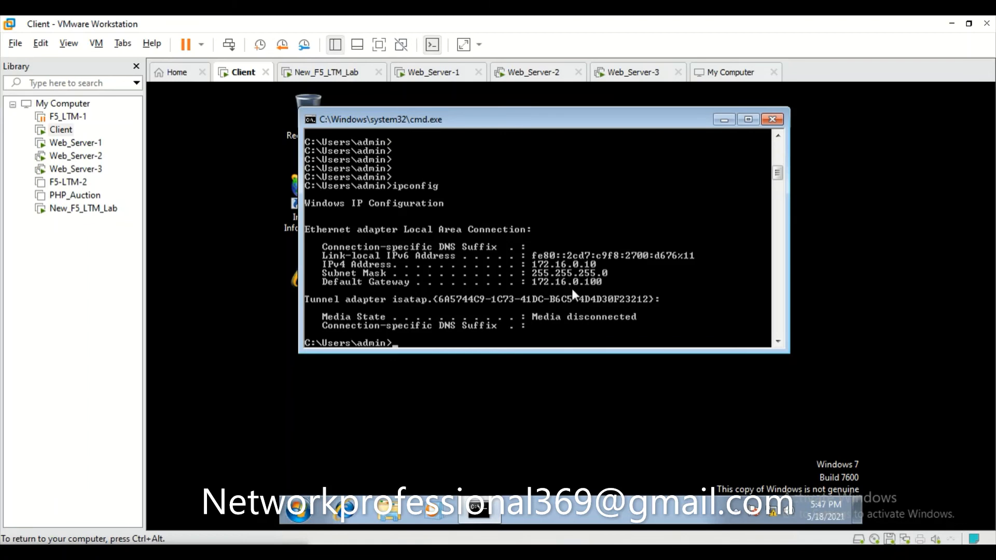
pyautogui.press('Return')
pyautogui.press('Return')
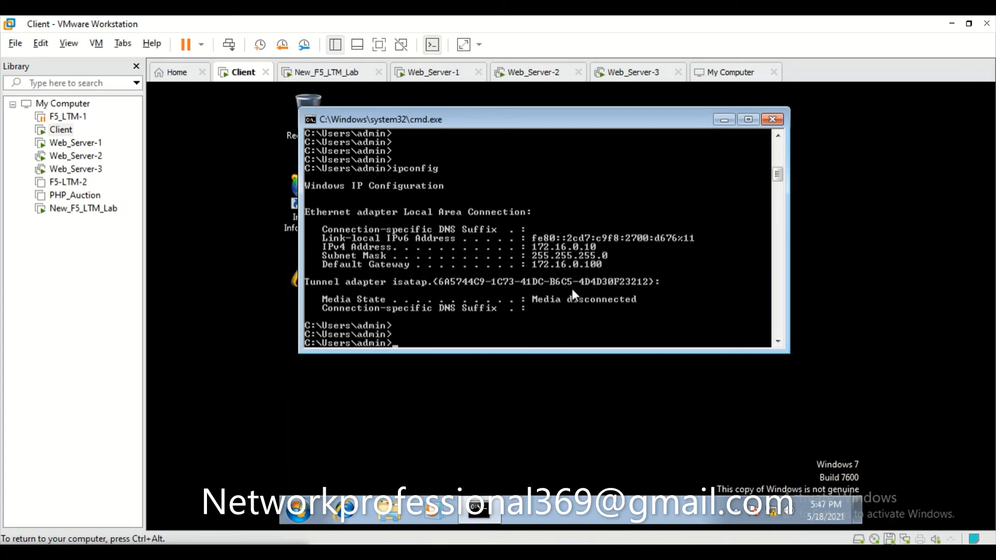
pyautogui.click(86, 144)
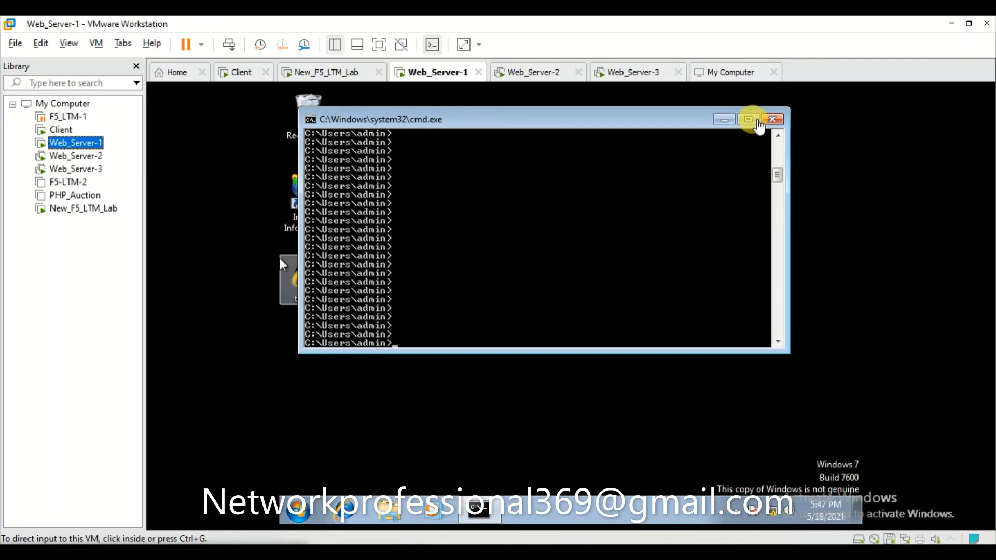
# Replace Web_Server-1's old command prompt and run ipconfig: 10.10.10.10, mask 255.255.255.0, gateway 10.10.10.100.
pyautogui.click(773, 121)
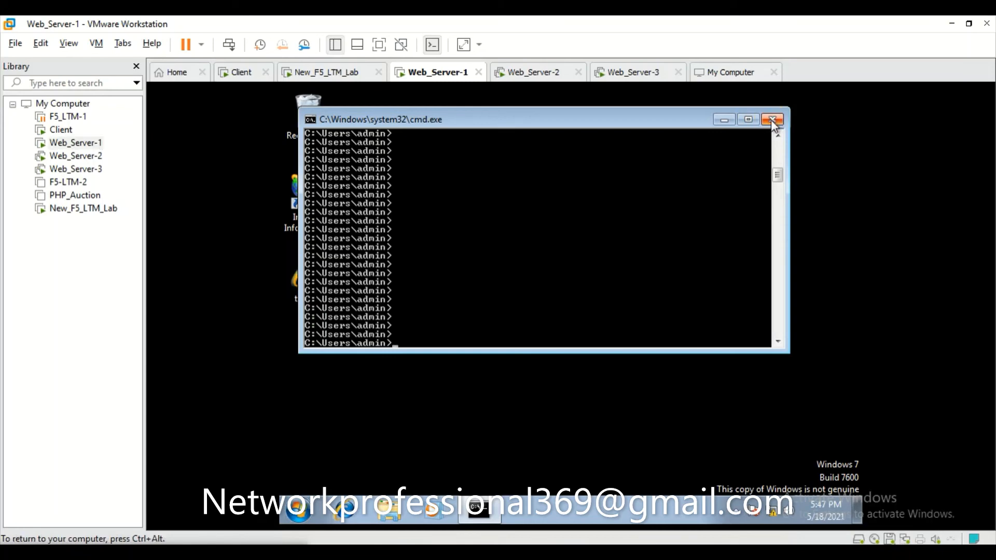
pyautogui.click(772, 120)
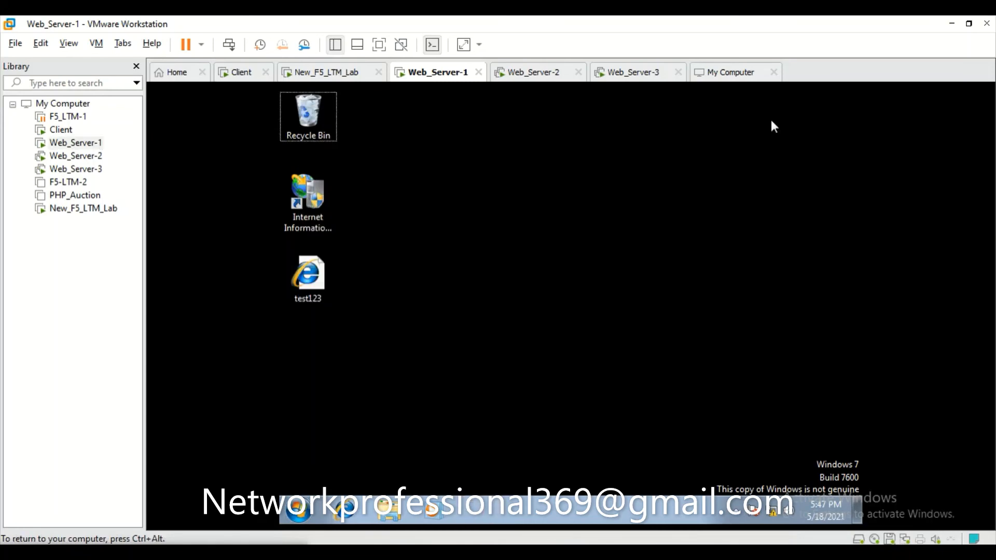
pyautogui.press('super+r')
pyautogui.press('Return')
pyautogui.write('ipconfig')
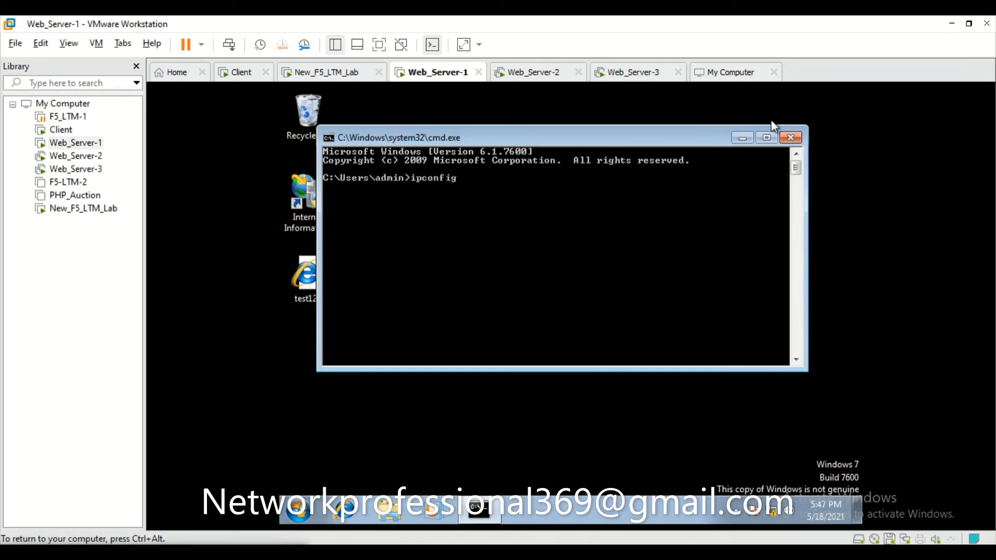
pyautogui.press('Return')
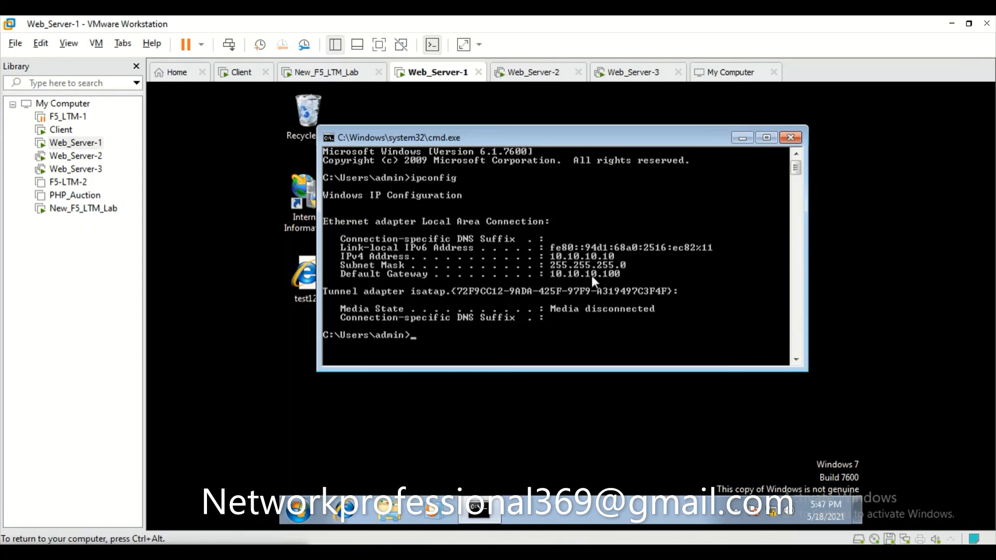
pyautogui.press('Return')
pyautogui.press('Return')
pyautogui.press('Return')
pyautogui.scroll(-1, 615, 276)
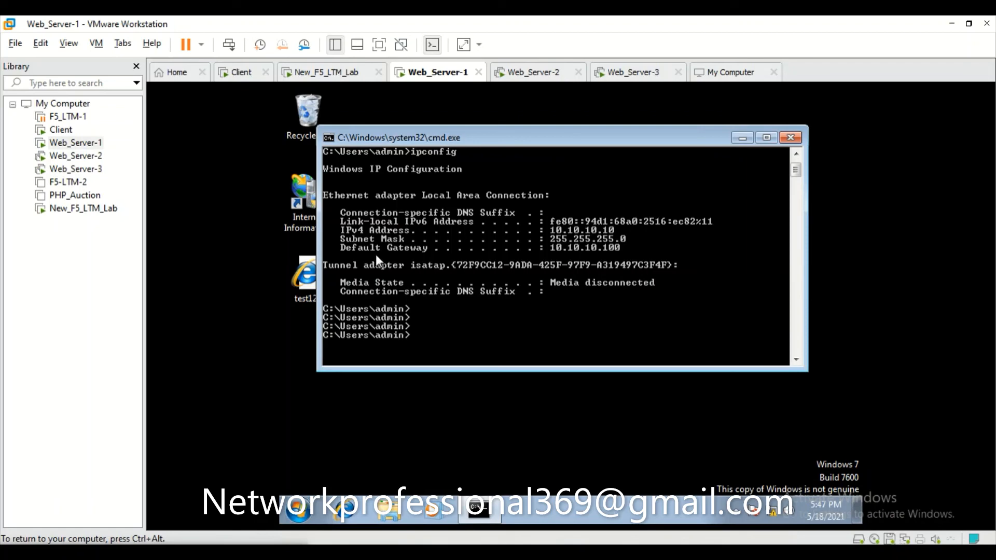
# Check in Web_Server-1's VM settings that its network adapter is custom VMnet1 (Host-only).
pyautogui.rightClick(76, 148)
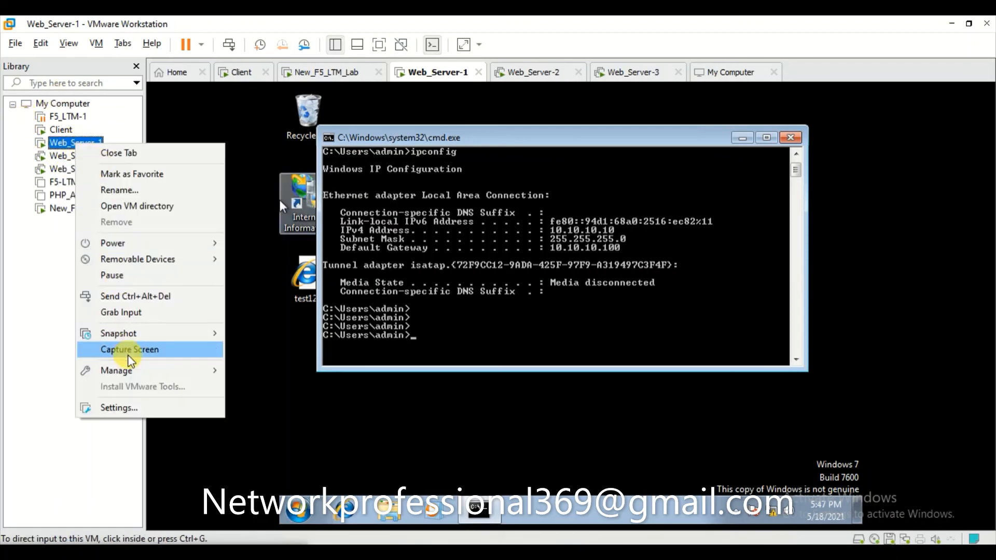
pyautogui.click(145, 404)
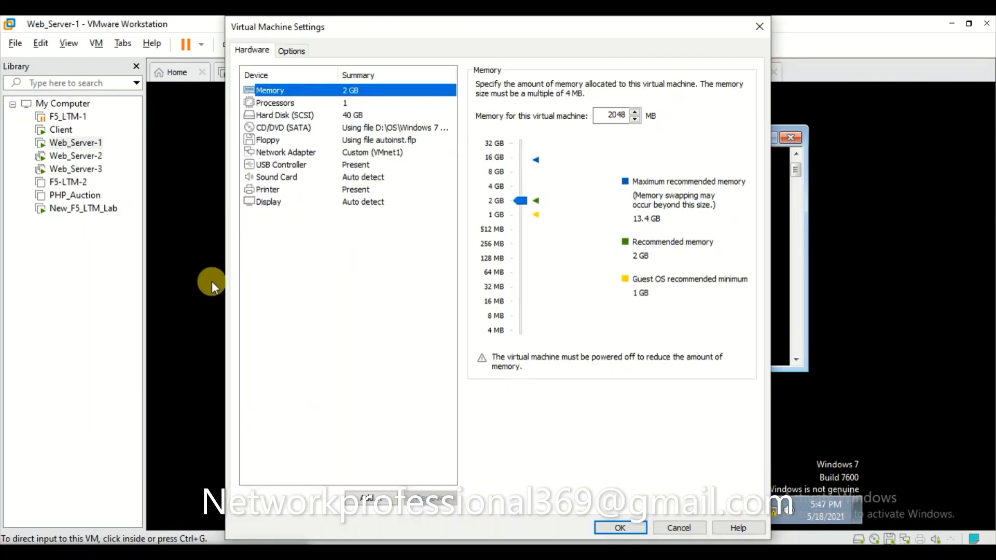
pyautogui.click(368, 155)
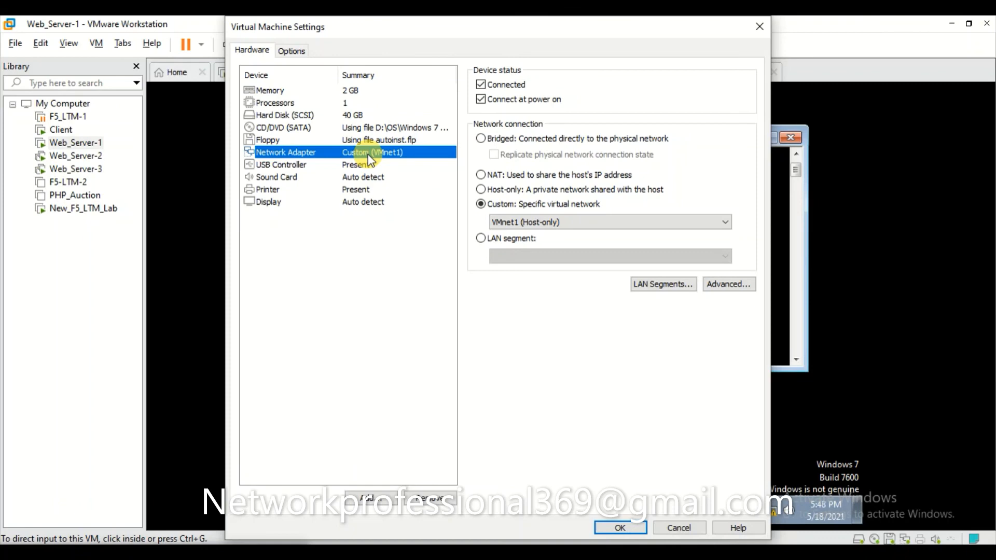
pyautogui.click(760, 32)
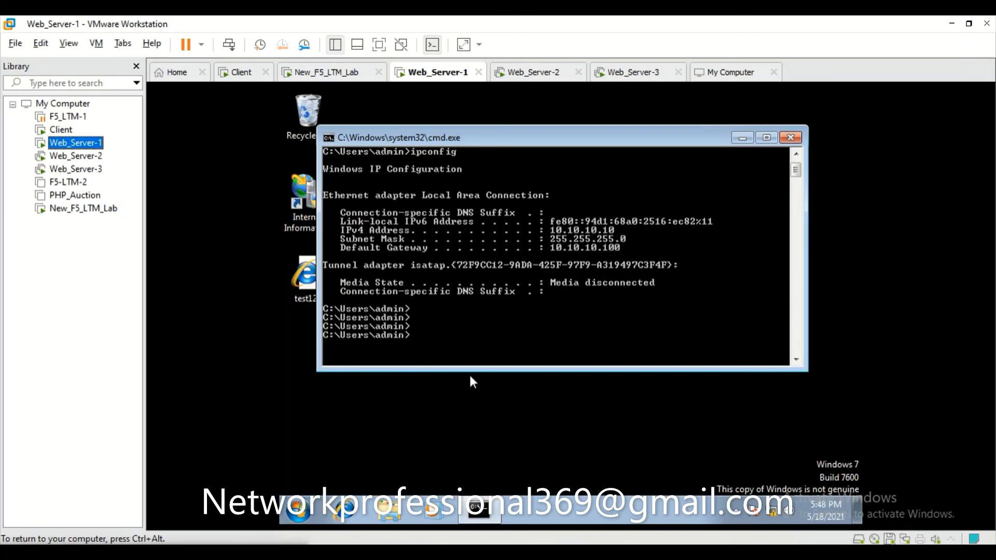
# Begin a ping command at Web_Server-1's prompt and release input to the host.
pyautogui.write('ping')
pyautogui.hotkey('ctrl', 'alt')
pyautogui.moveTo(498, 553)
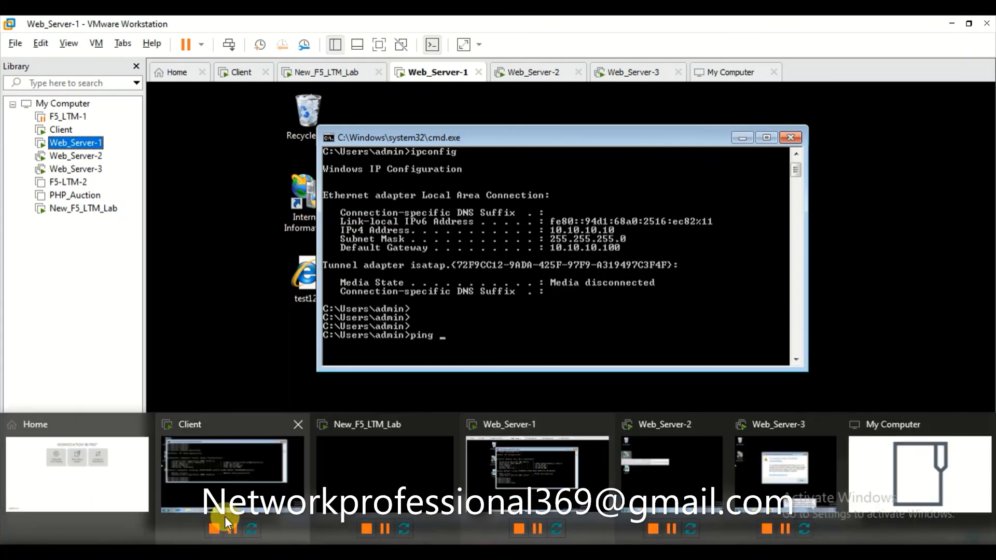
# From the New_F5_LTM_Lab console, ping 172.16.0.100 and stop it to view the statistics.
pyautogui.click(408, 474)
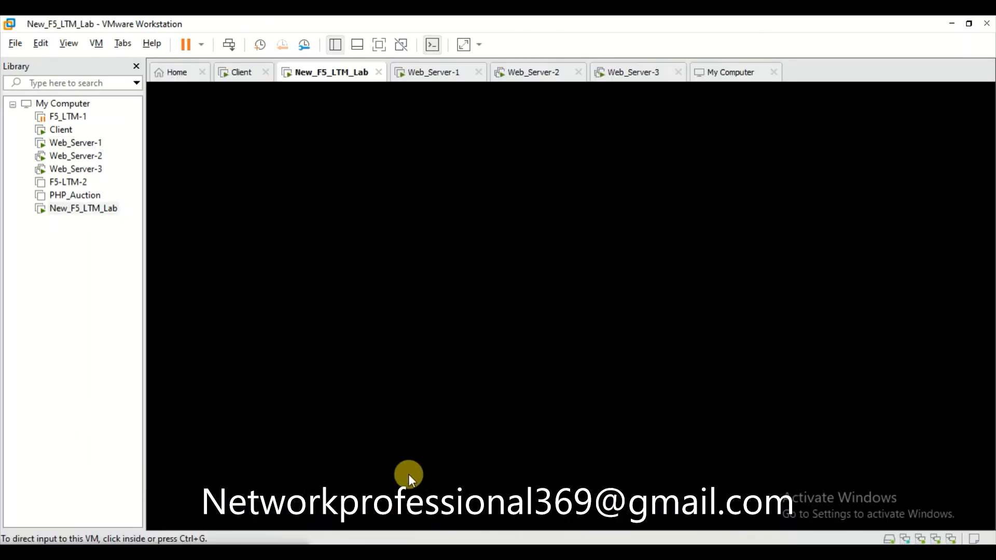
pyautogui.click(473, 320)
pyautogui.press('Return')
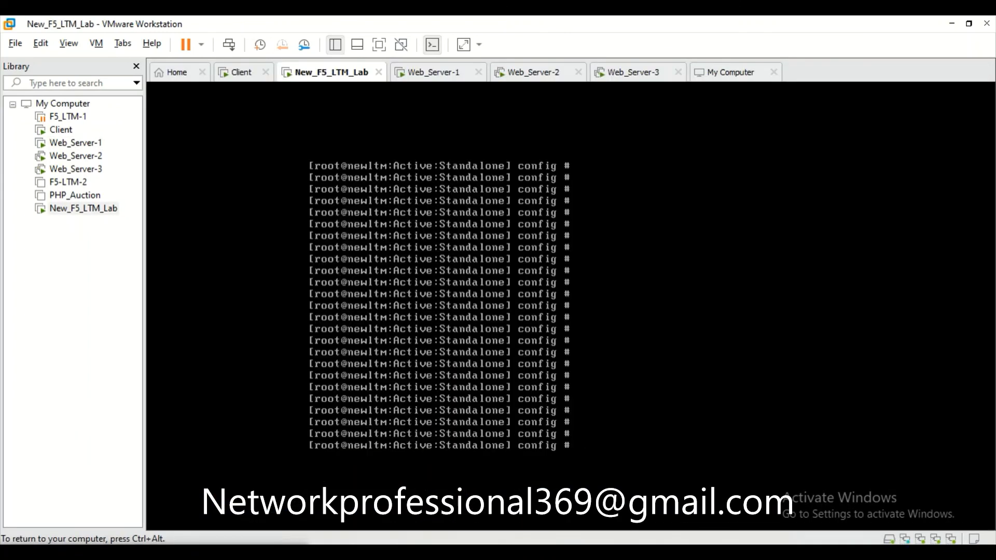
pyautogui.write('ping 172.16.0.100')
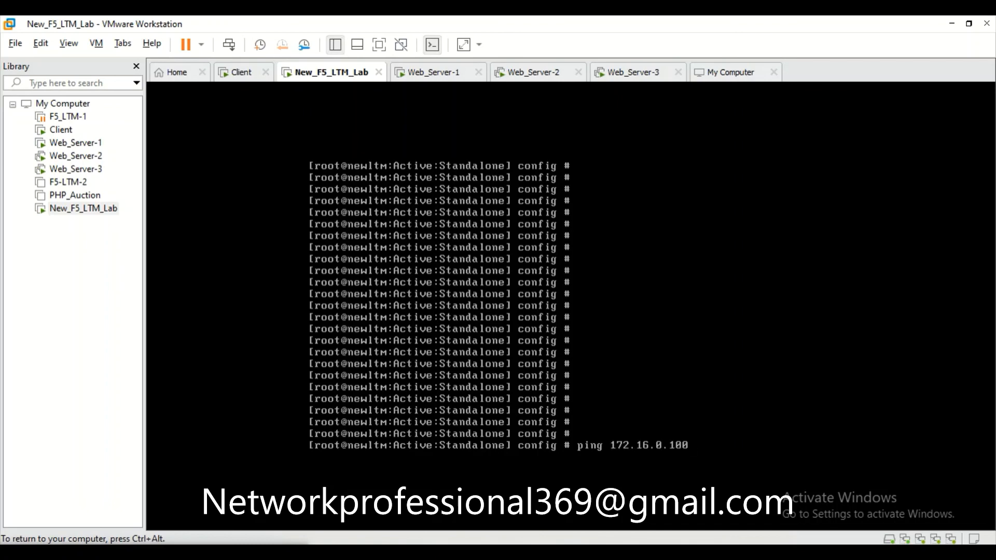
pyautogui.press('Return')
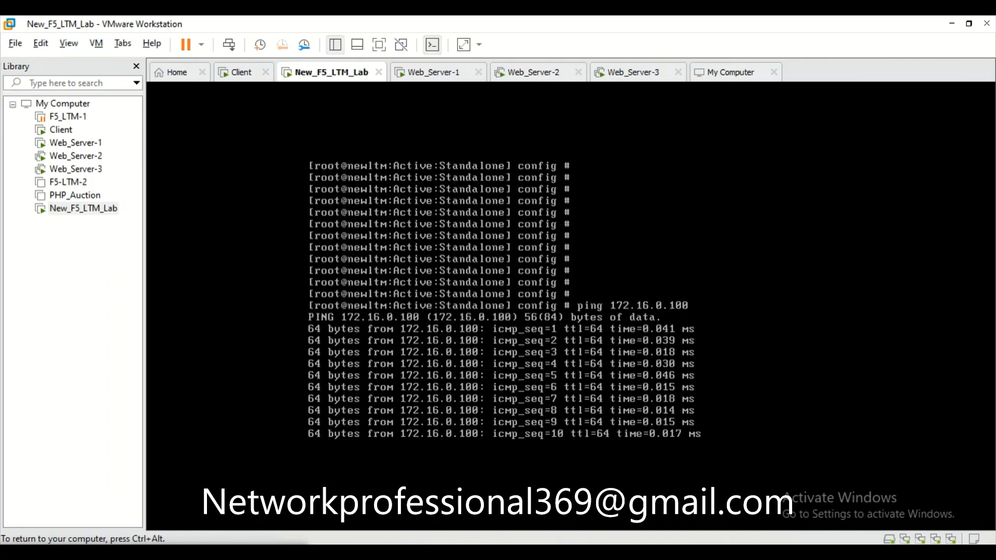
pyautogui.hotkey('ctrl', 'c')
# Ping 10.10.10.100 from the BIG-IP console, getting 10 of 10 replies with 0% loss.
pyautogui.press('Return')
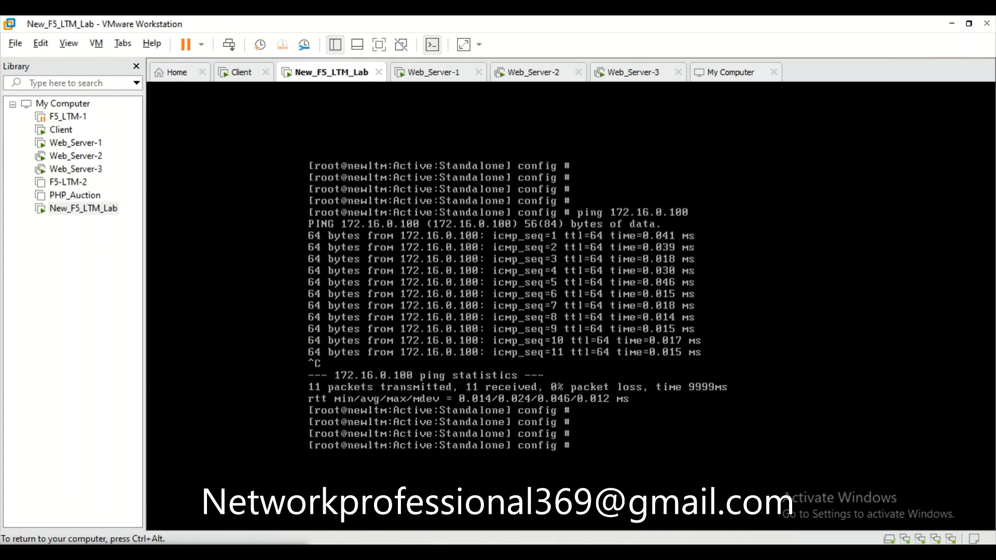
pyautogui.write('ping 10.10.10.100')
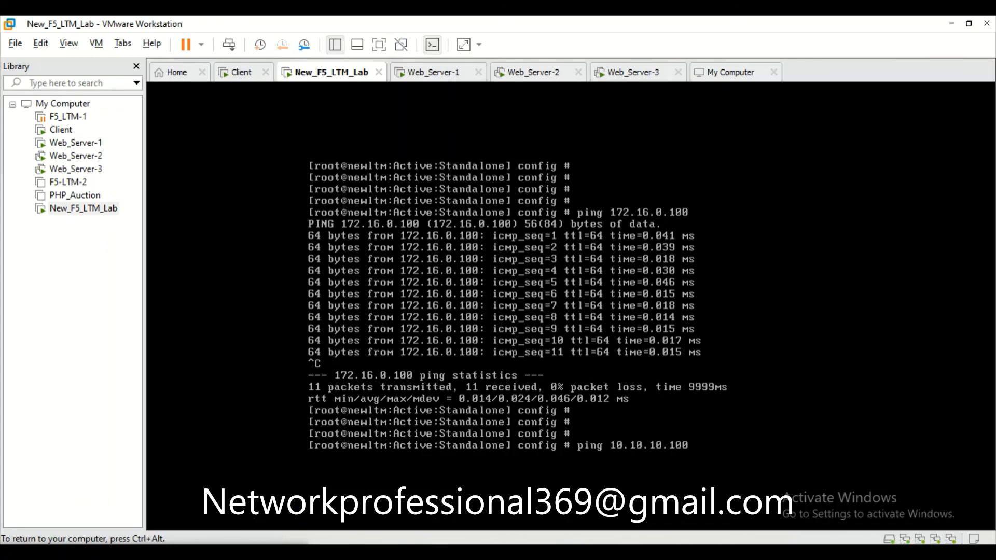
pyautogui.press('Return')
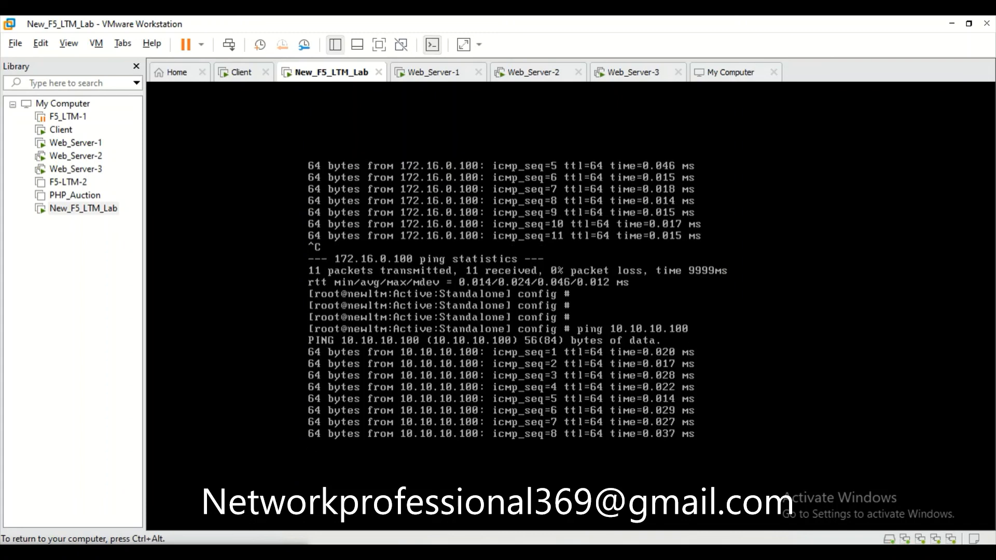
pyautogui.hotkey('ctrl', 'c')
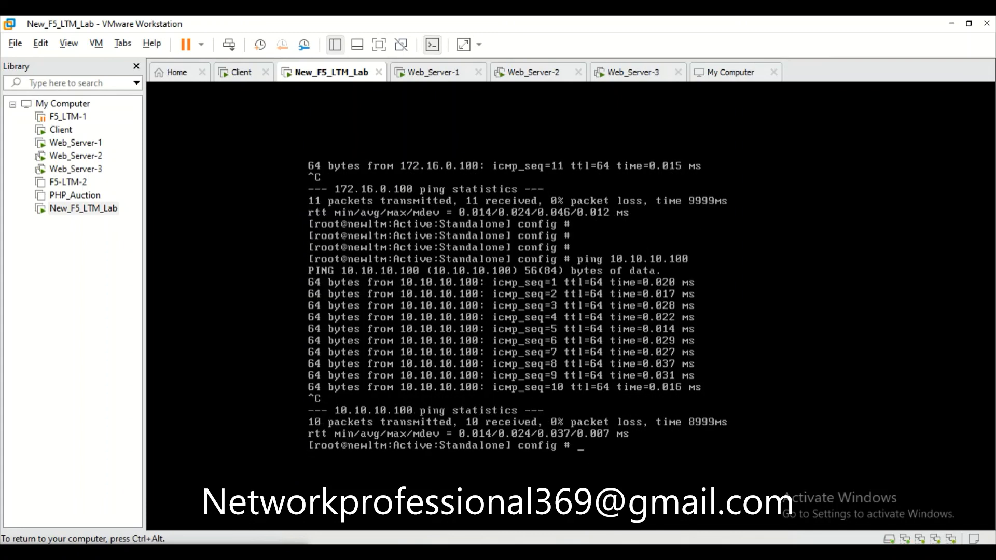
pyautogui.press('Return')
pyautogui.press('Return')
pyautogui.press('Return')
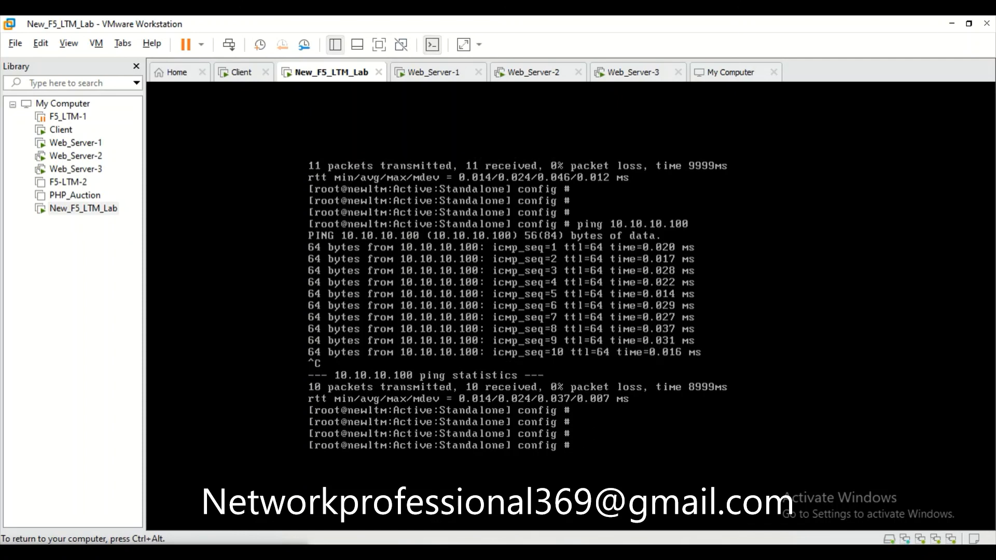
pyautogui.hotkey('ctrl', 'alt')
pyautogui.click(736, 455)
pyautogui.hotkey('ctrl', 'alt')
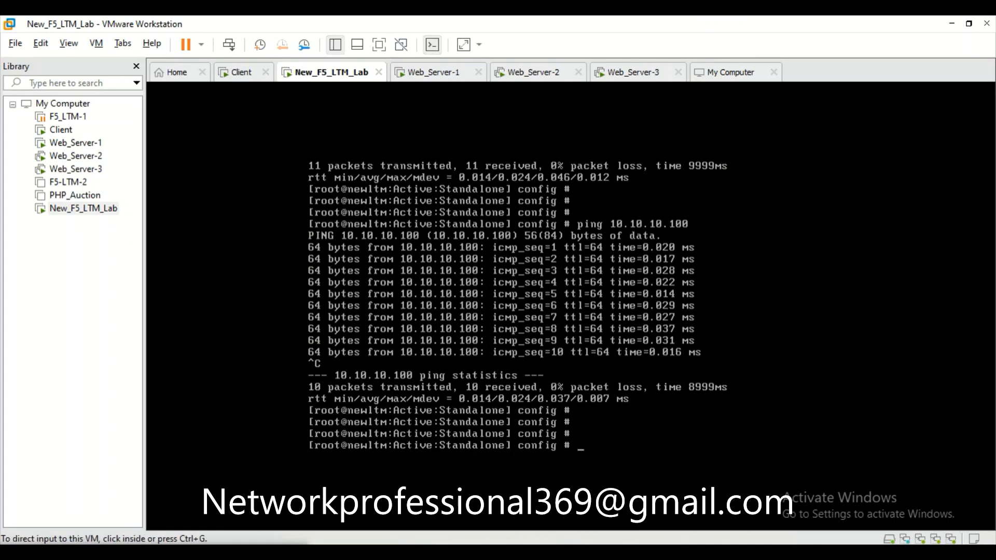
pyautogui.click(623, 488)
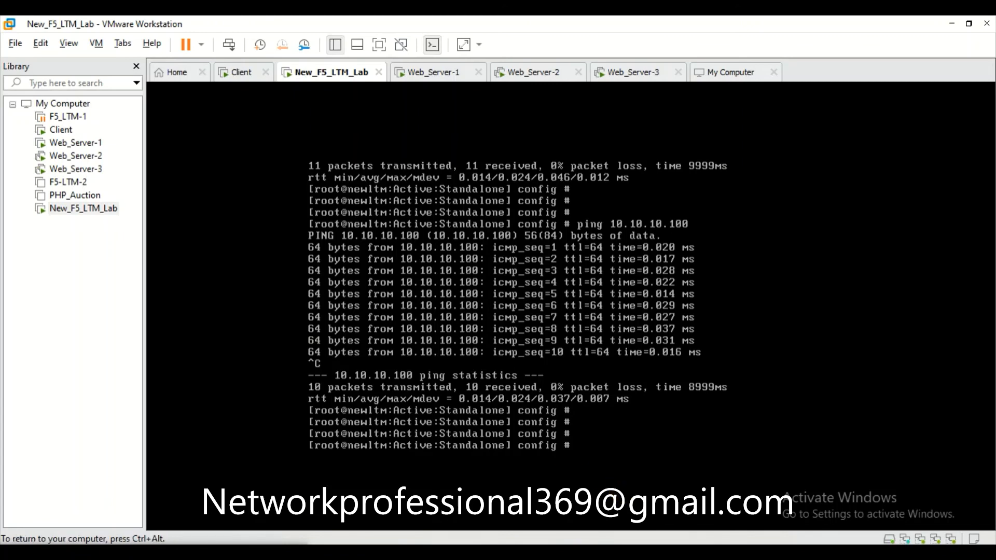
pyautogui.hotkey('ctrl', 'alt')
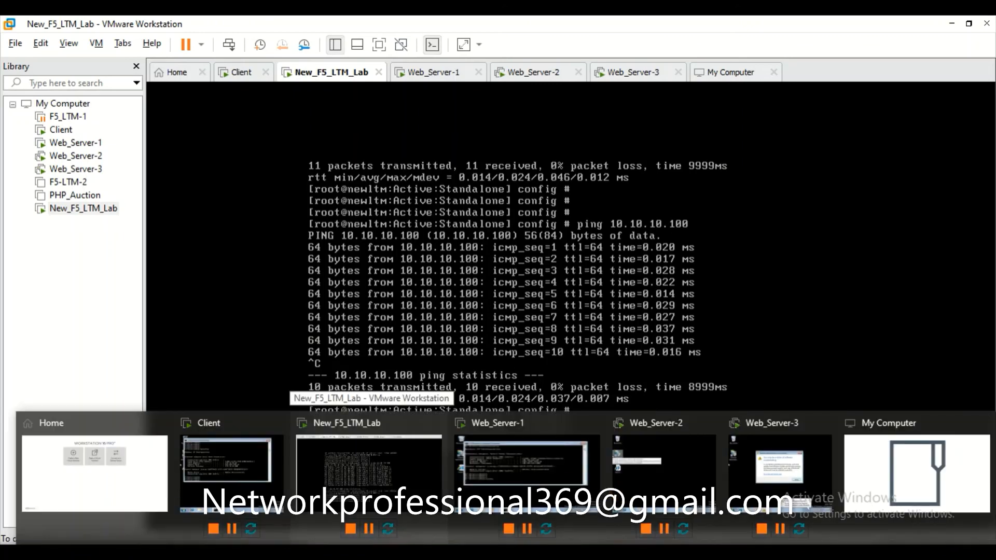
# Finish the ping to 10.10.10.100 in Web_Server-1's command prompt, receiving 4 of 4 replies.
pyautogui.click(518, 493)
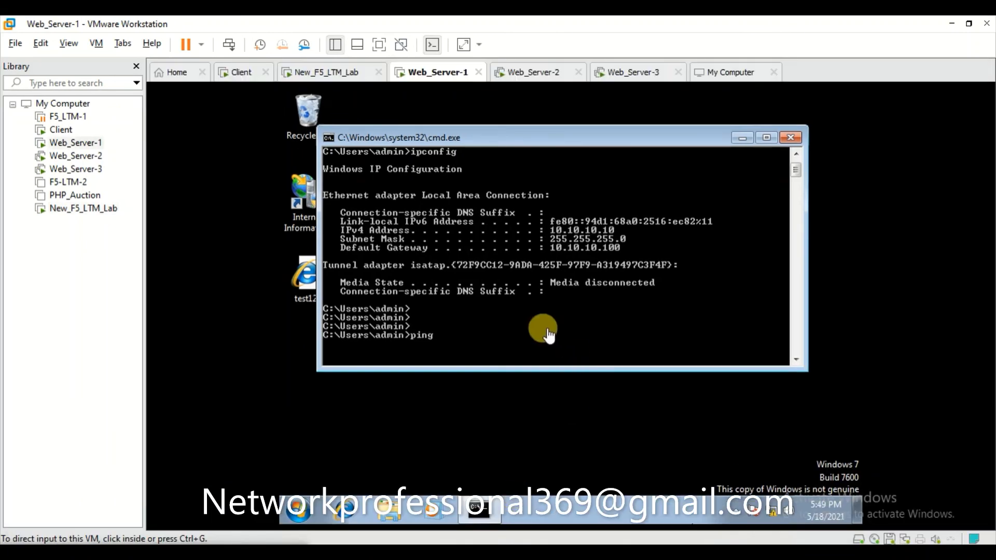
pyautogui.click(530, 327)
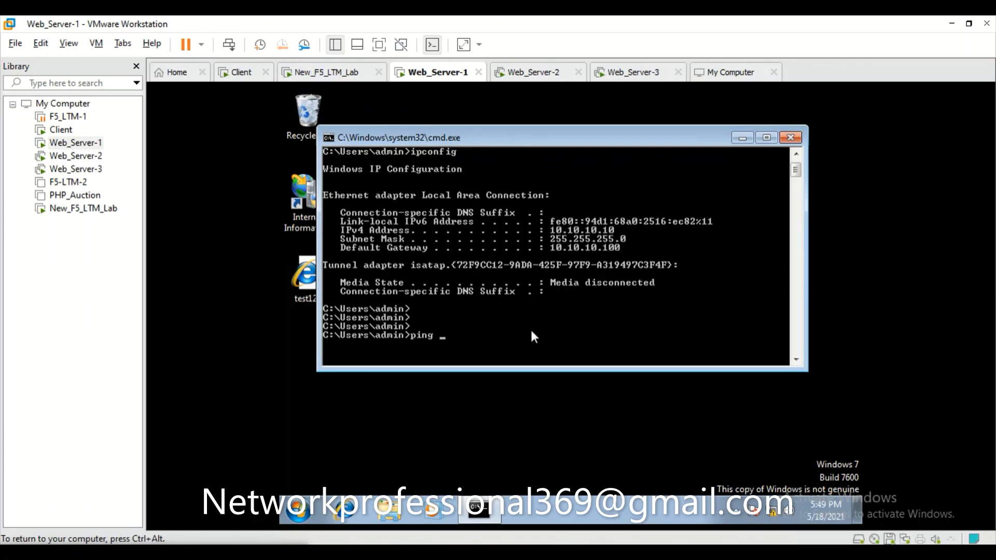
pyautogui.write('10.10.10.100')
pyautogui.press('Return')
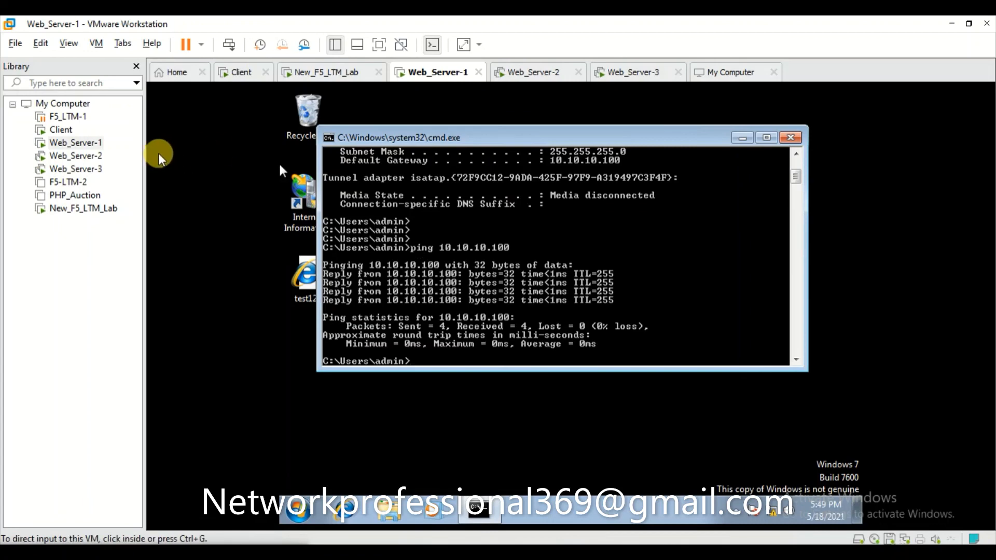
pyautogui.click(189, 161)
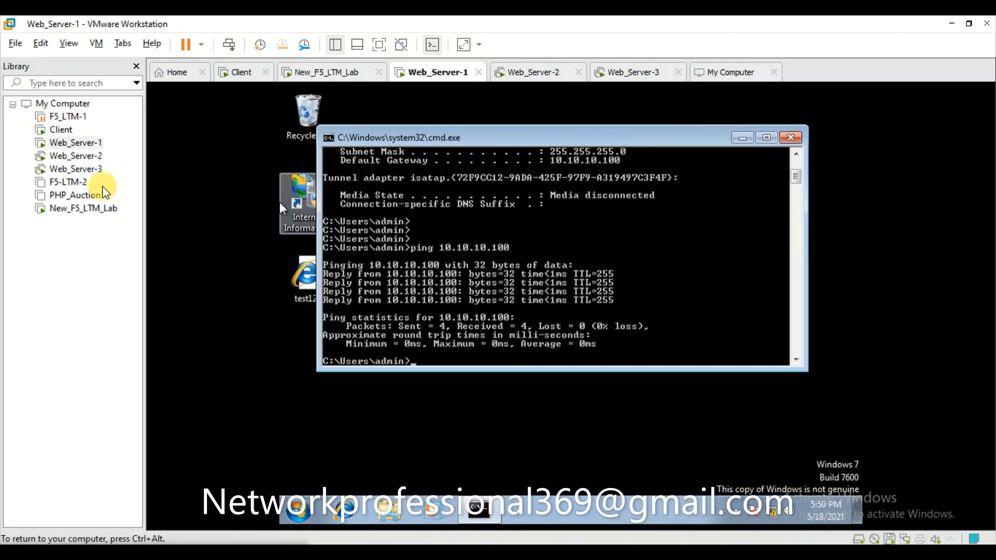
# Switch to Web_Server-2 and open a command prompt inside the VM.
pyautogui.click(75, 155)
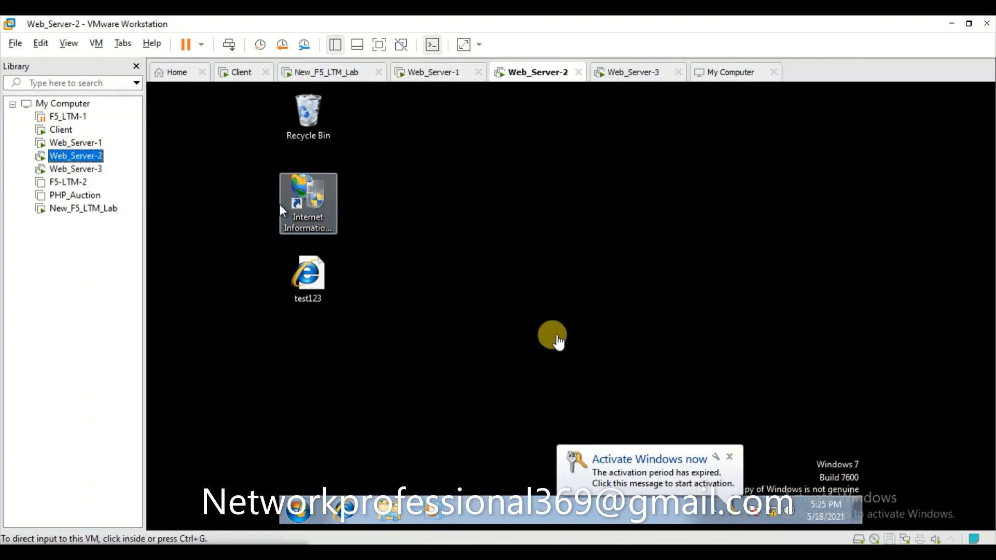
pyautogui.press('super+r')
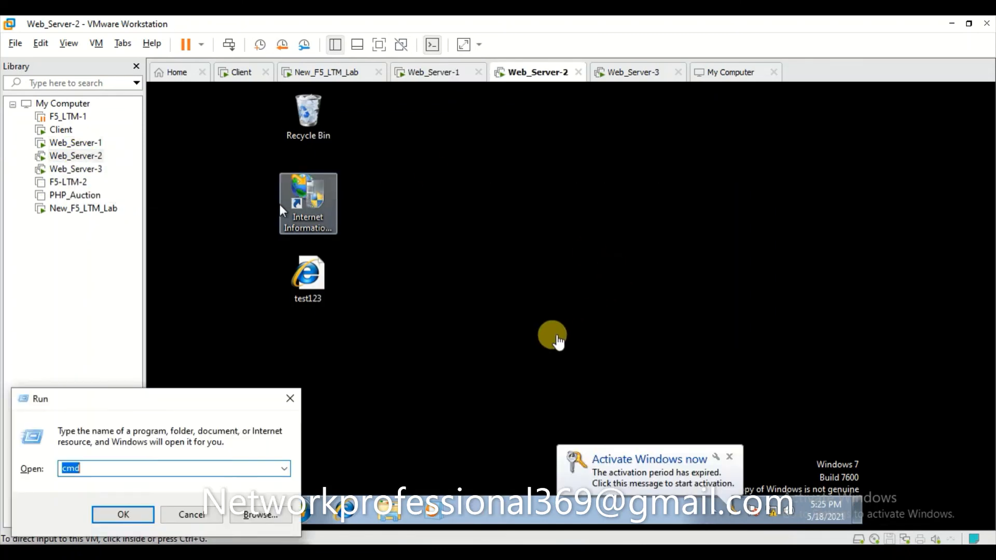
pyautogui.press('Return')
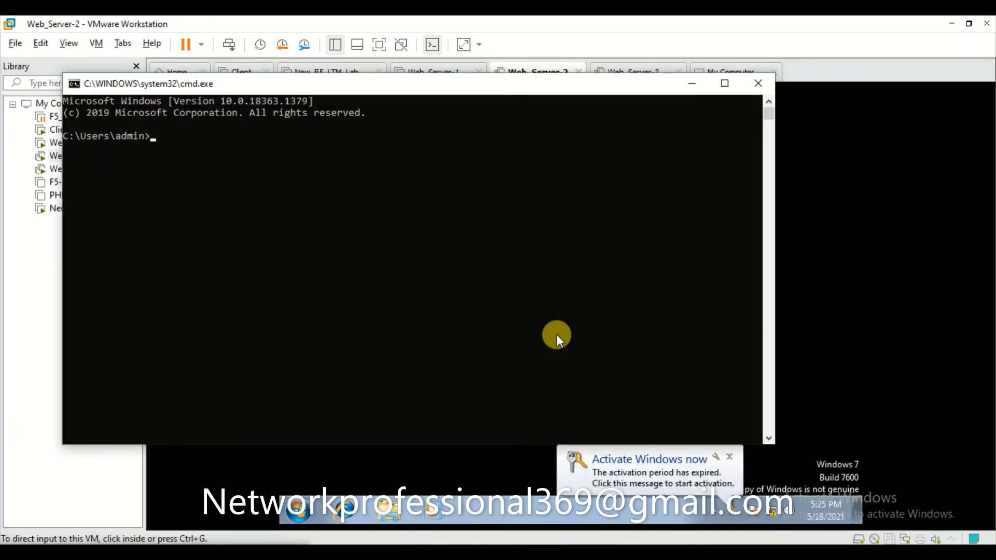
pyautogui.click(755, 84)
pyautogui.click(377, 447)
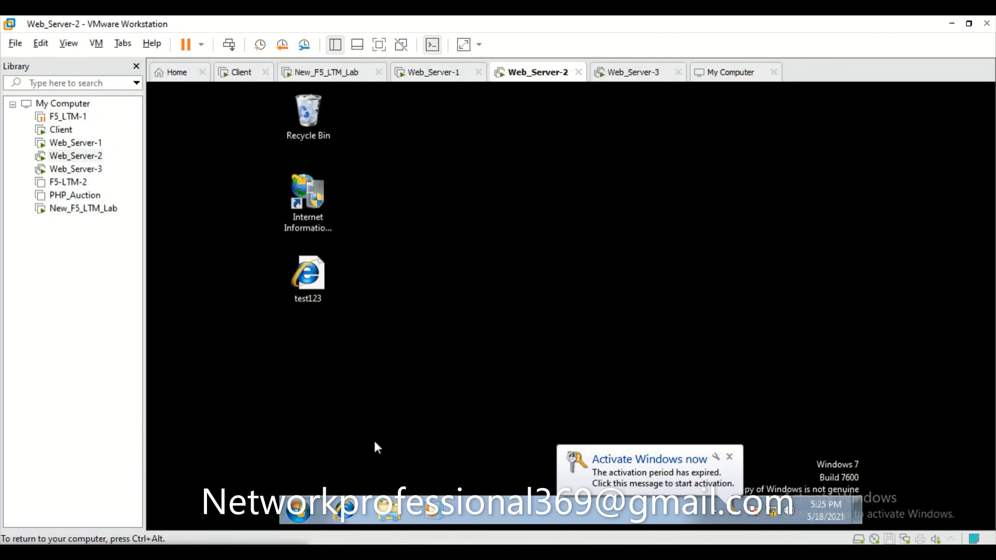
pyautogui.press('super+r')
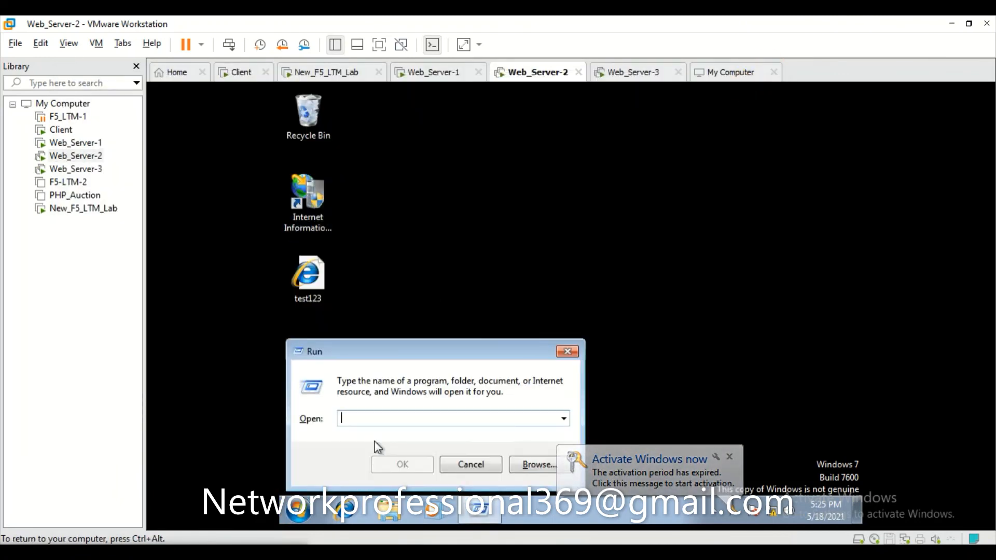
pyautogui.write('cmd')
pyautogui.press('Return')
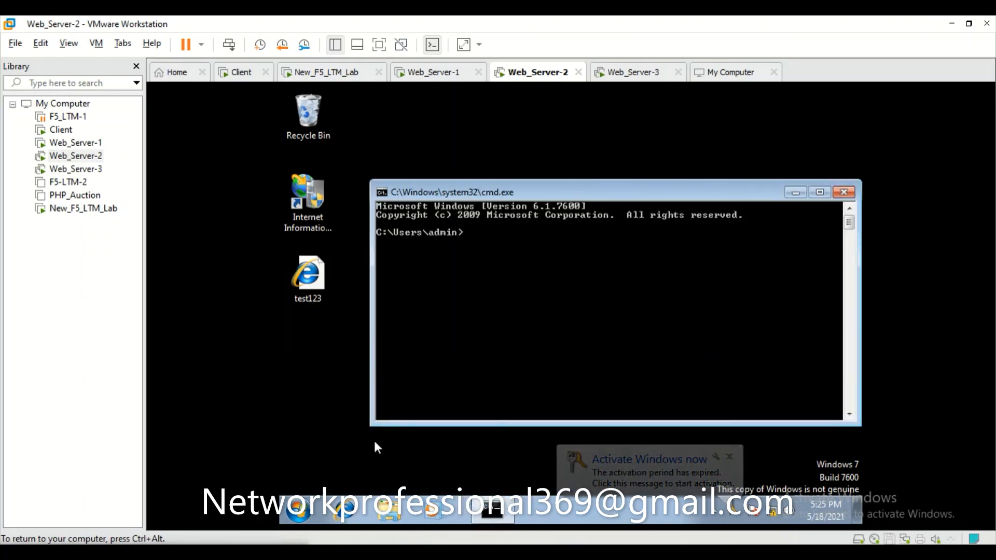
# Ping 10.10.10.100 (4 of 4 replies) and run ipconfig showing 10.10.10.20, gateway 10.10.10.100.
pyautogui.write('ping ')
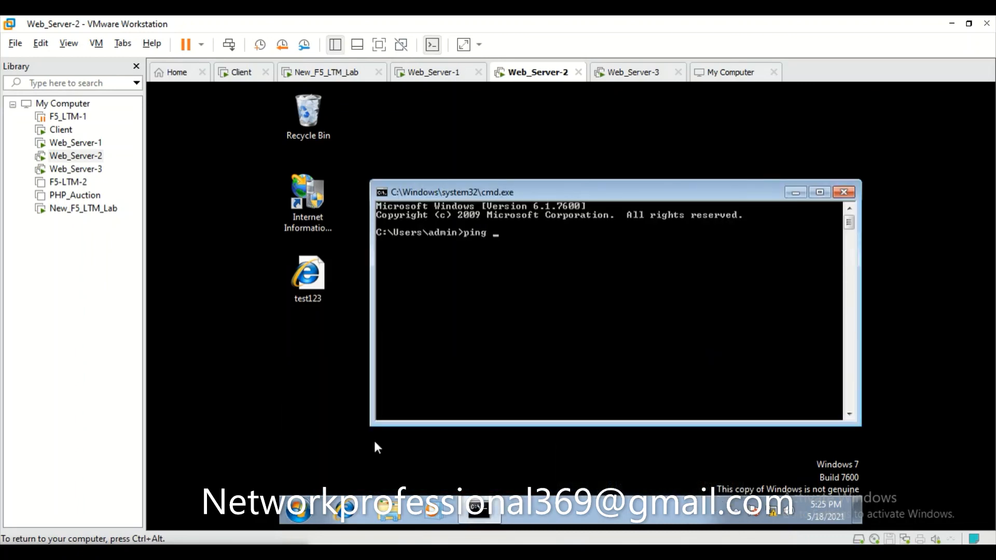
pyautogui.write('10.10.10.100')
pyautogui.press('Return')
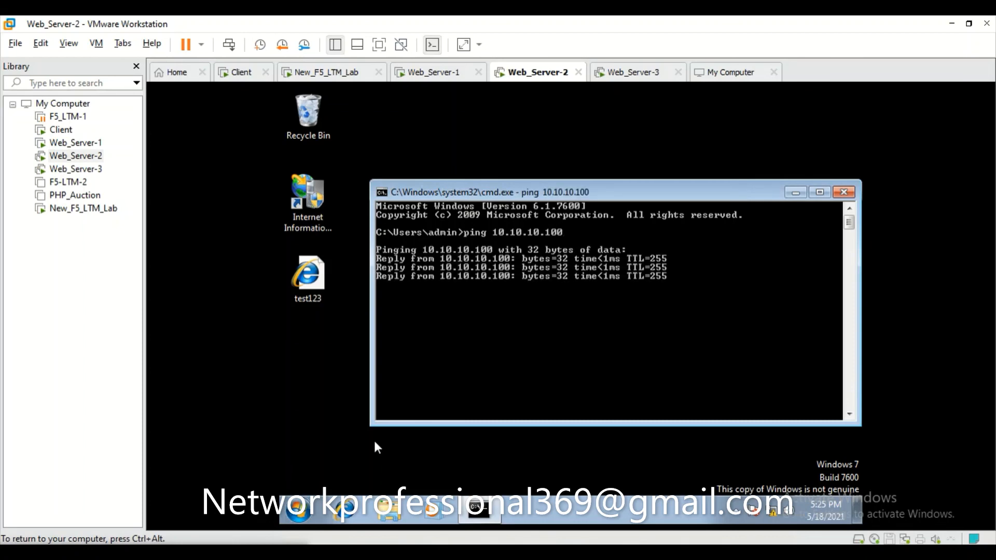
pyautogui.hotkey('ctrl', 'alt')
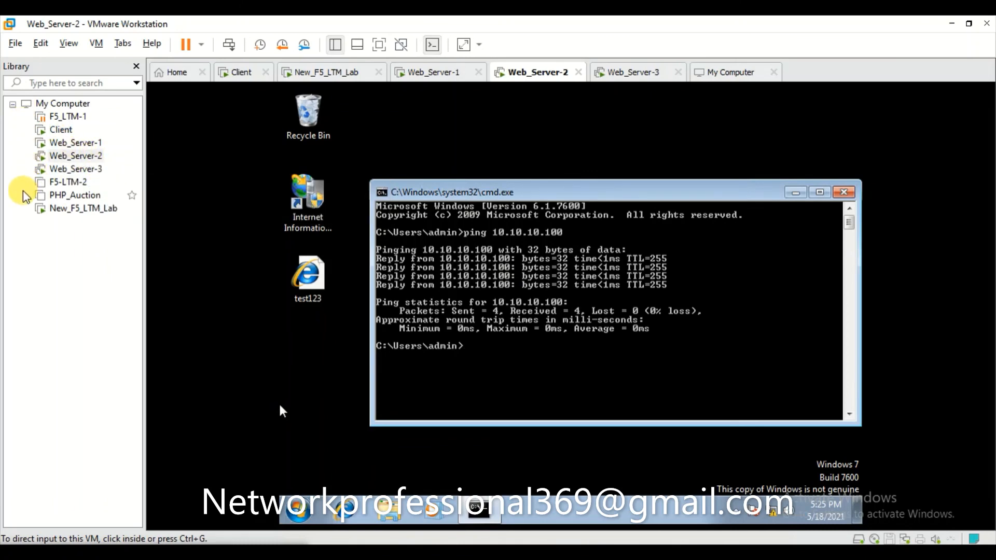
pyautogui.click(577, 350)
pyautogui.press('Return')
pyautogui.press('Return')
pyautogui.press('Return')
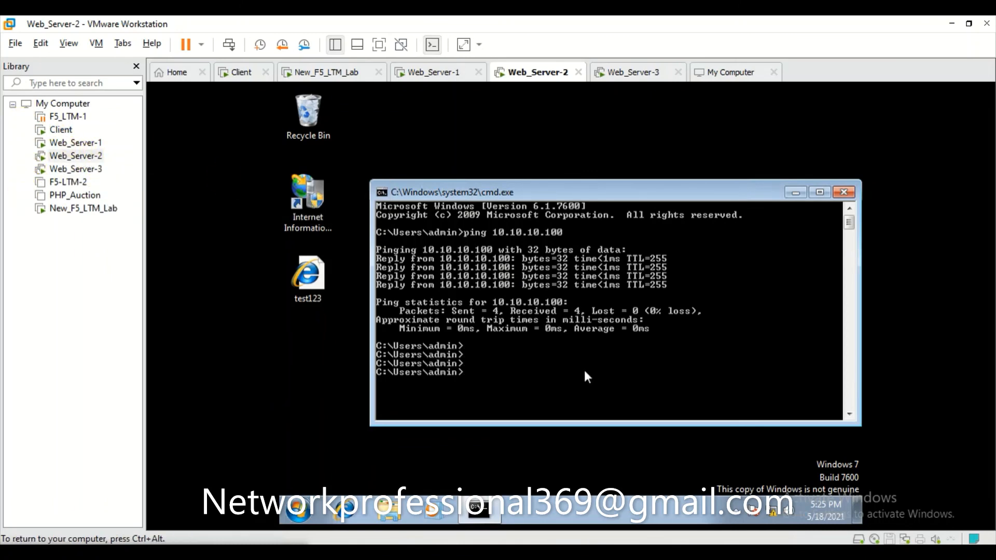
pyautogui.write('ipconfig')
pyautogui.press('Return')
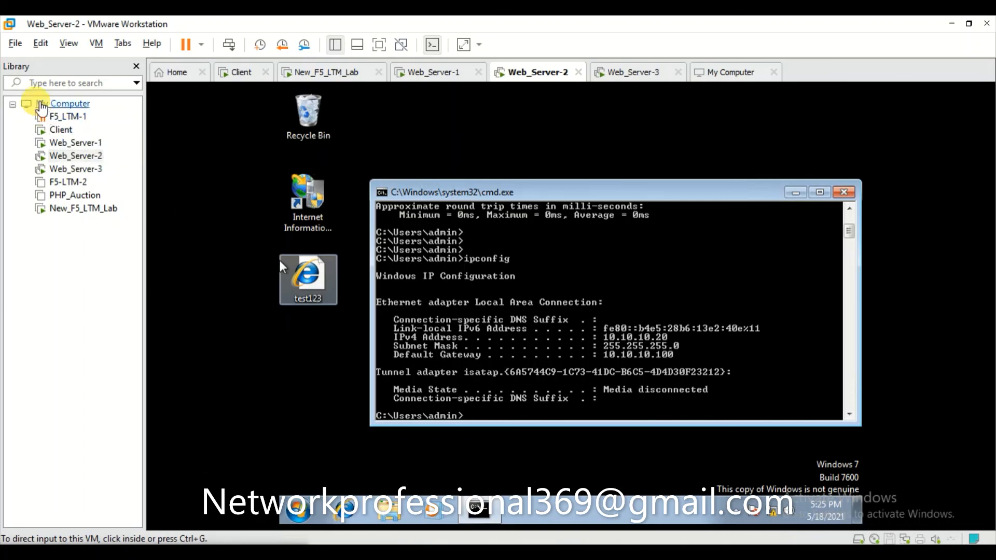
# Switch to the Client's command prompt and run ping 172.16.0.100, getting 4 of 4 replies.
pyautogui.click(59, 131)
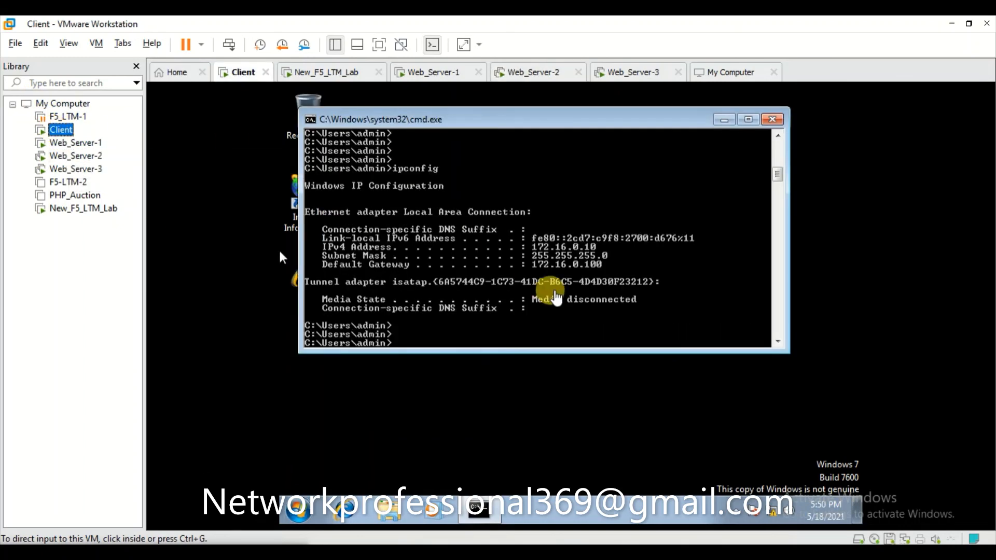
pyautogui.click(555, 293)
pyautogui.press('Return')
pyautogui.press('Return')
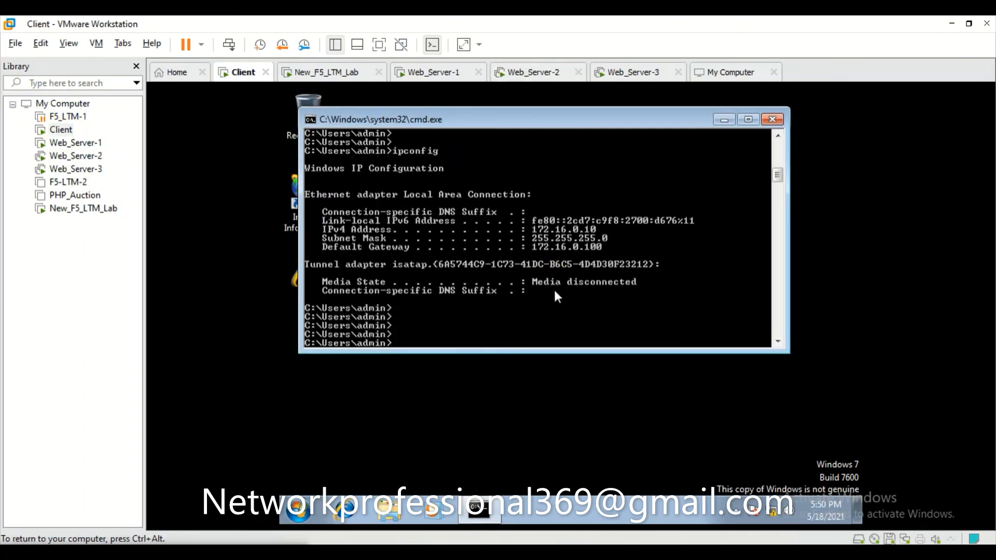
pyautogui.write('ping')
pyautogui.write('172.16.0.100')
pyautogui.press('Return')
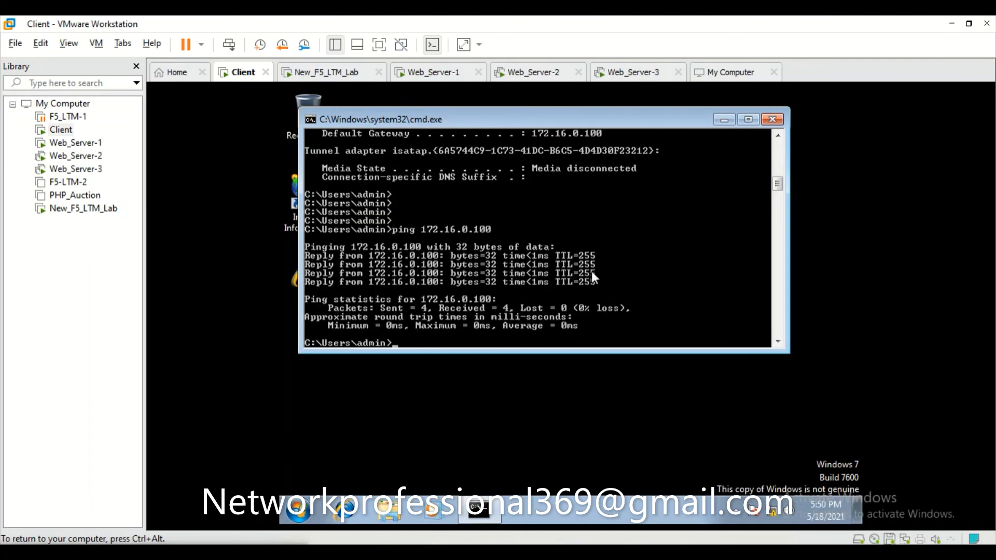
pyautogui.hotkey('ctrl', 'alt')
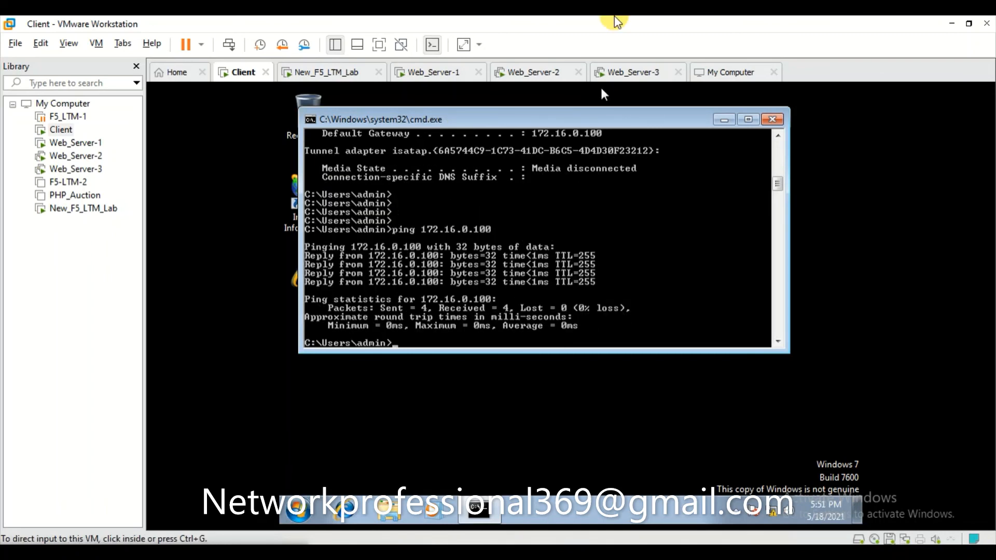